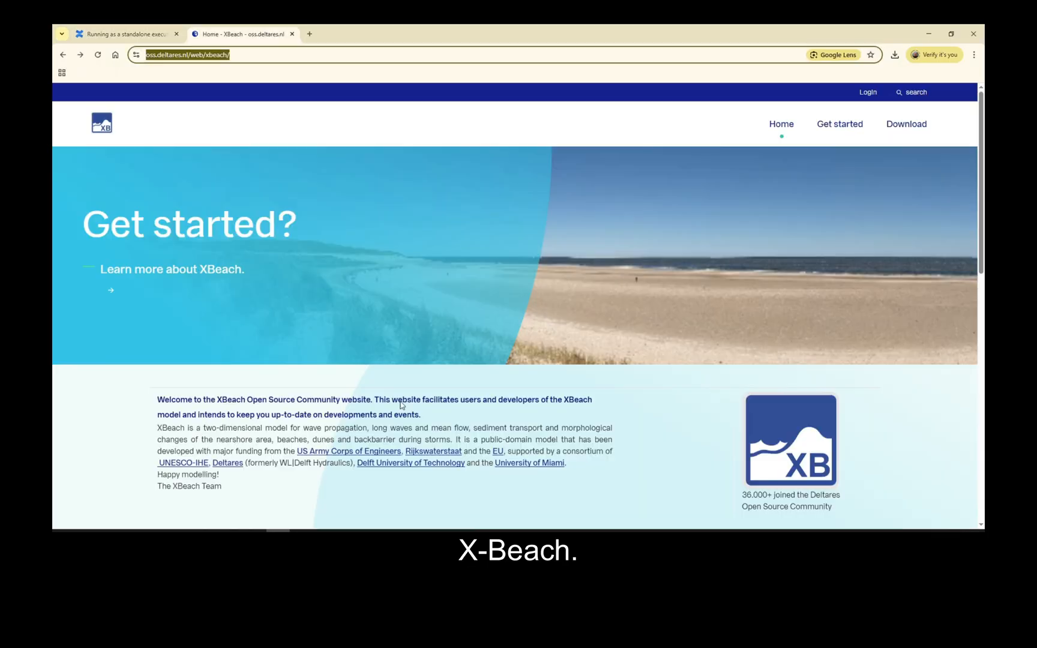
Review the XBeach home page at oss.deltares.nl/web/xbeach, including its introduction and the Showcase models section
{"action": "left_click", "coordinate": [199, 55]}
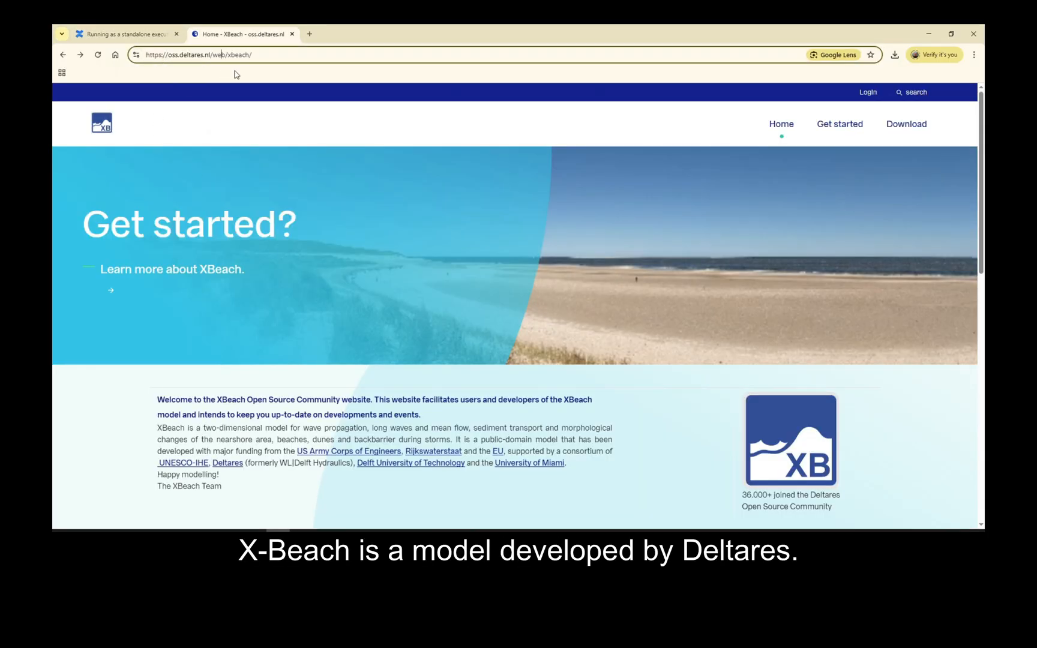
{"action": "double_click", "coordinate": [232, 57]}
{"action": "double_click", "coordinate": [295, 59]}
{"action": "triple_click", "coordinate": [296, 59]}
{"action": "scroll", "coordinate": [931, 435], "scroll_direction": "down", "scroll_amount": 2}
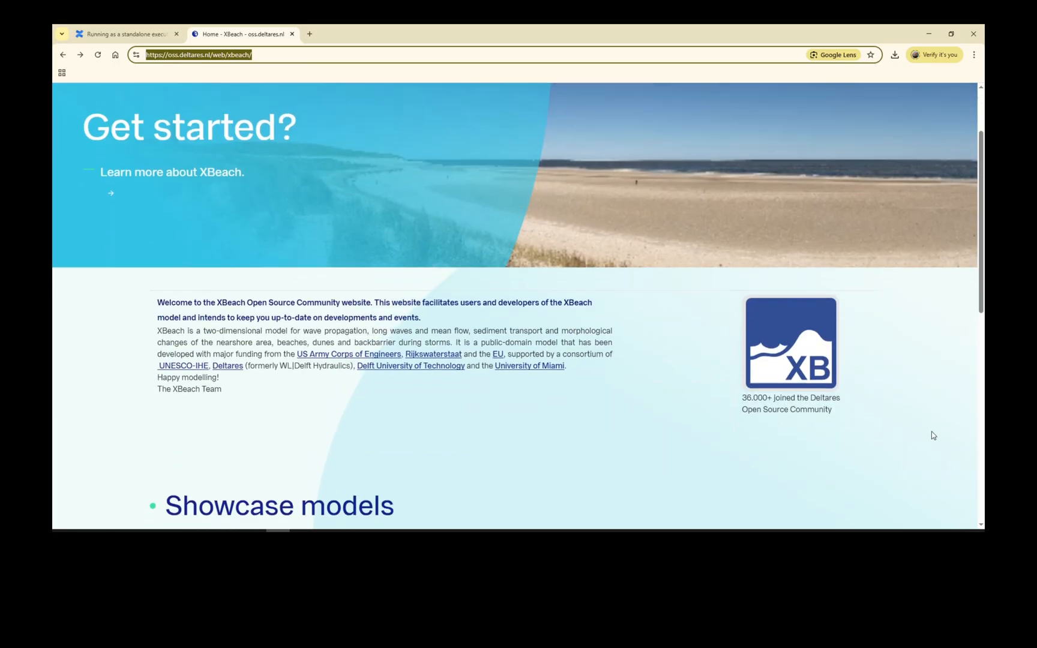
{"action": "scroll", "coordinate": [931, 435], "scroll_direction": "down", "scroll_amount": 5}
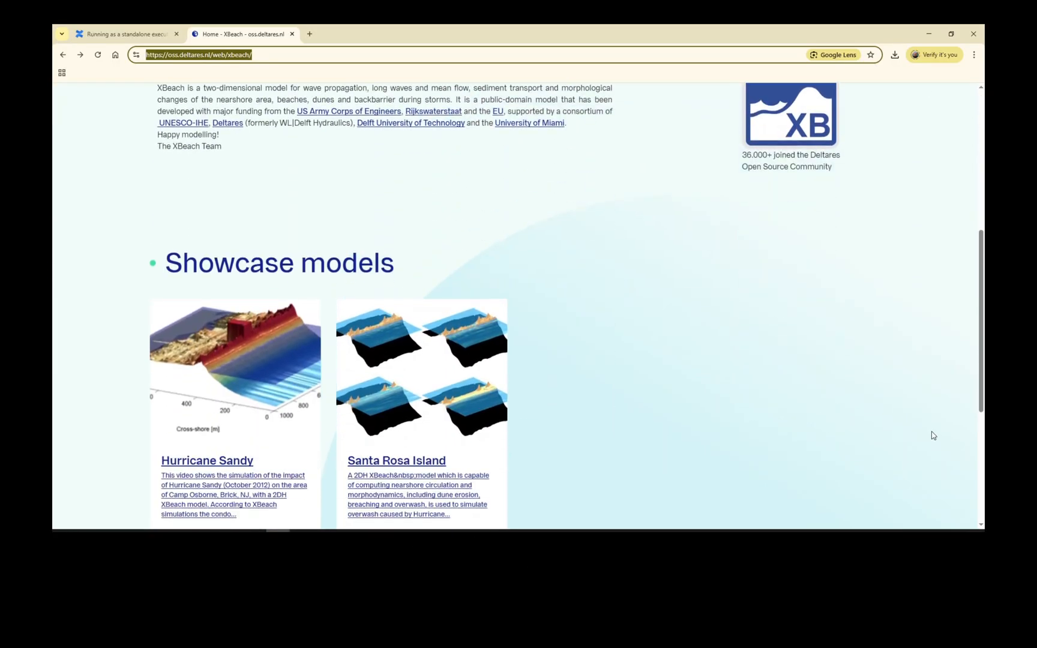
{"action": "scroll", "coordinate": [931, 435], "scroll_direction": "down", "scroll_amount": 2}
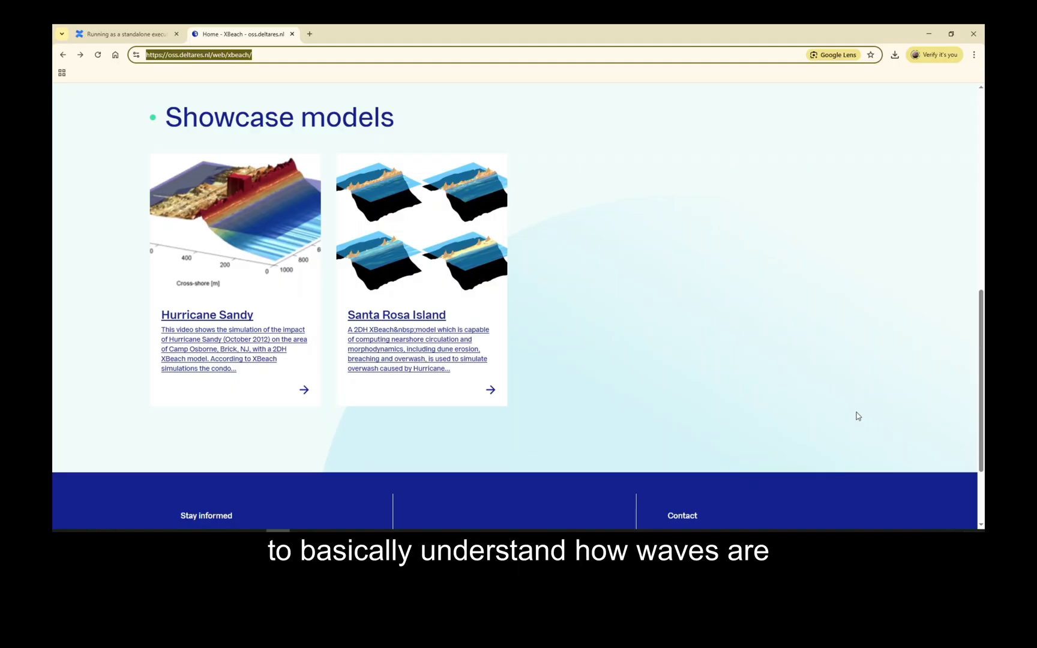
View the MyDeltares login page required for downloading XBeach, and return to the XBeach home page
{"action": "scroll", "coordinate": [856, 415], "scroll_direction": "up", "scroll_amount": 8}
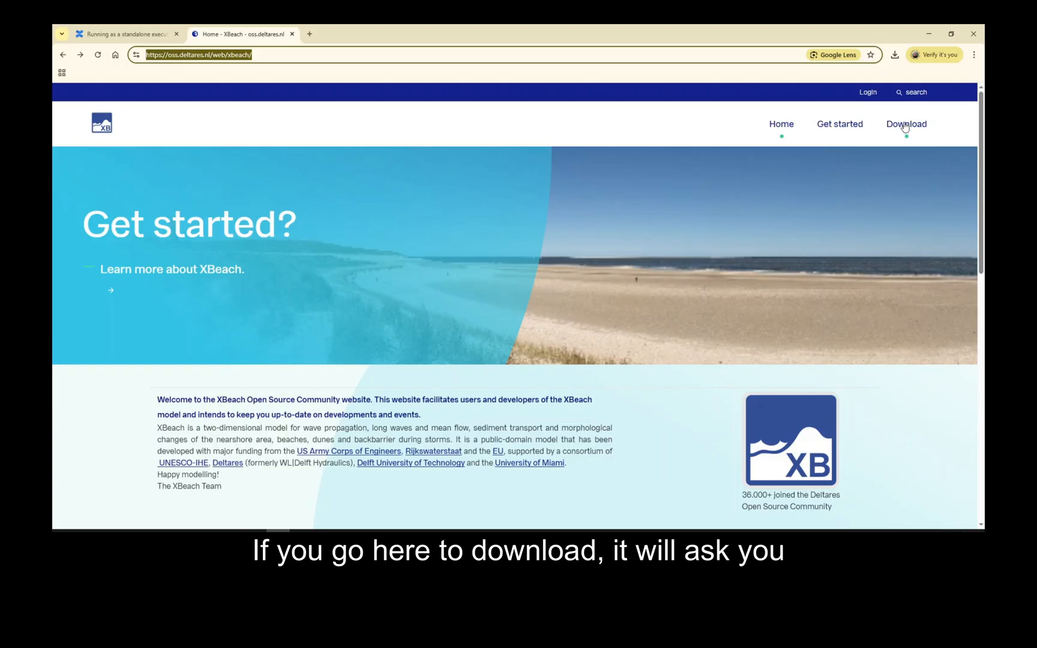
{"action": "left_click", "coordinate": [868, 93]}
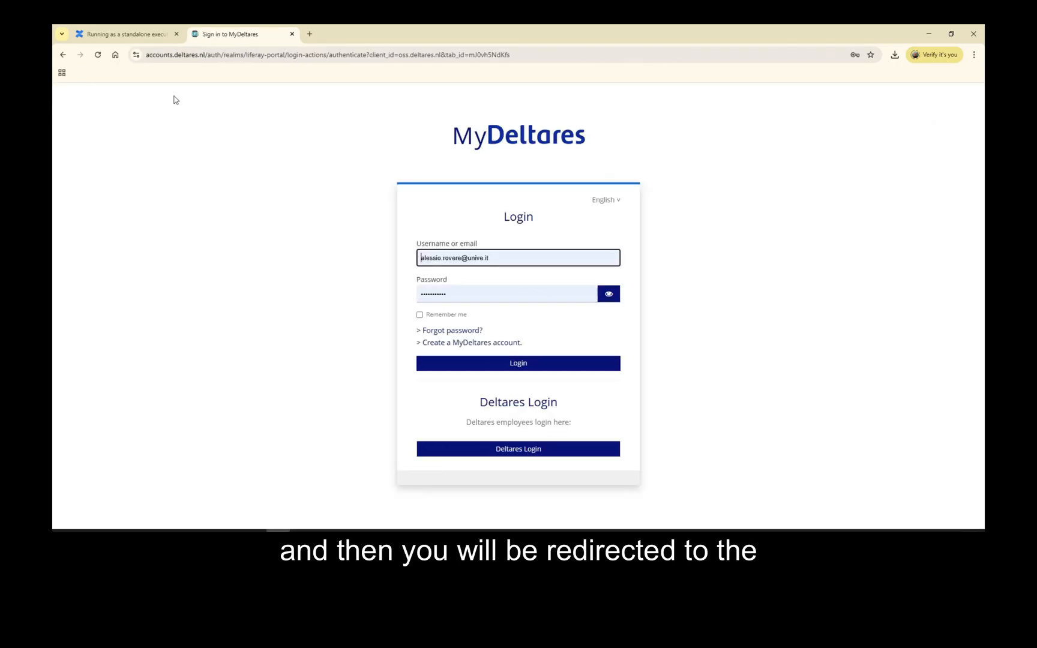
{"action": "left_click", "coordinate": [62, 55]}
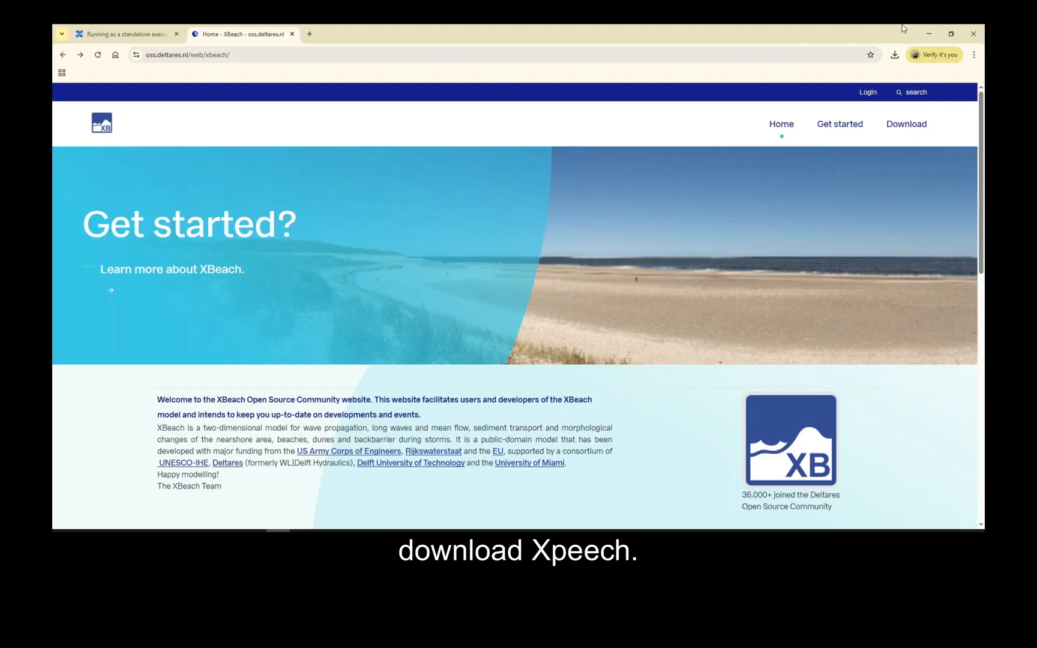
Check the full name of the downloaded XBeach folder on the desktop, highlighting its netcdf suffix without renaming it
{"action": "left_click", "coordinate": [928, 33]}
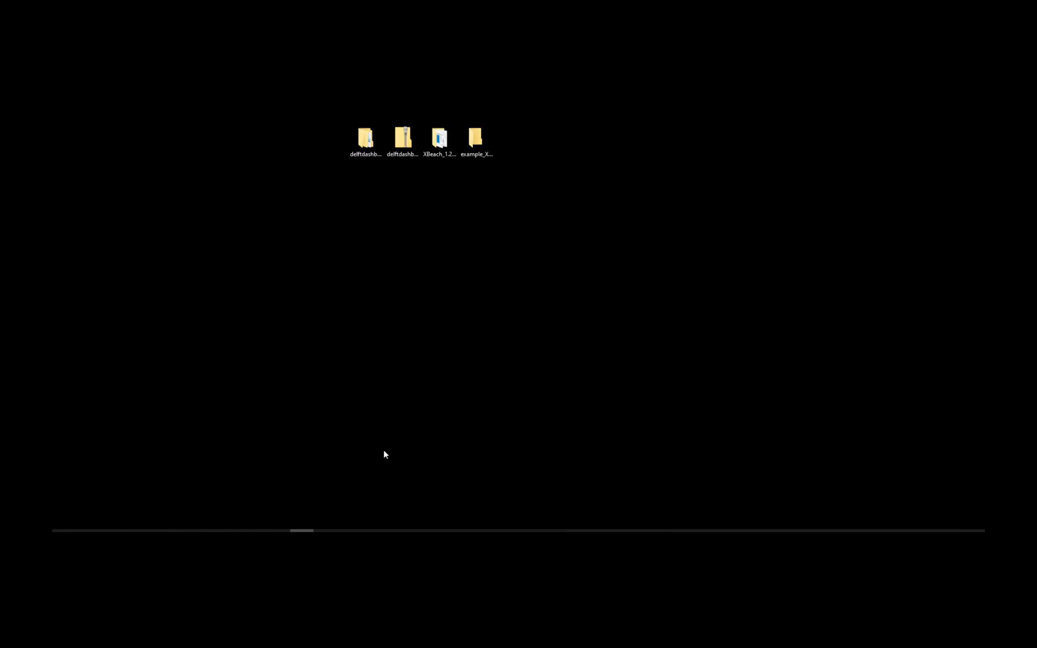
{"action": "left_click", "coordinate": [443, 144]}
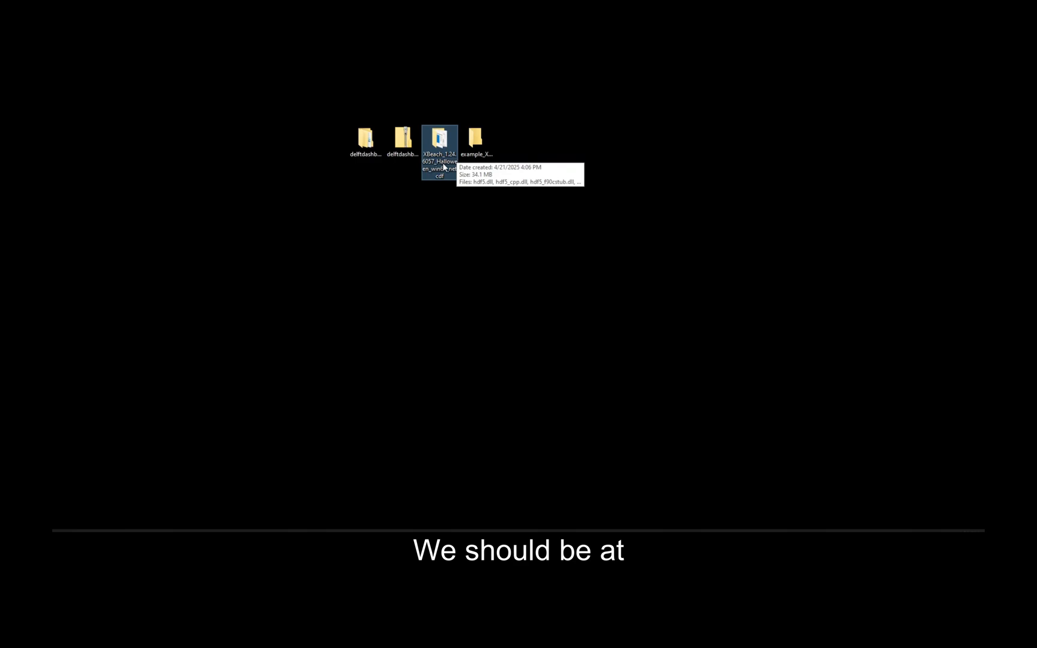
{"action": "left_click", "coordinate": [439, 171]}
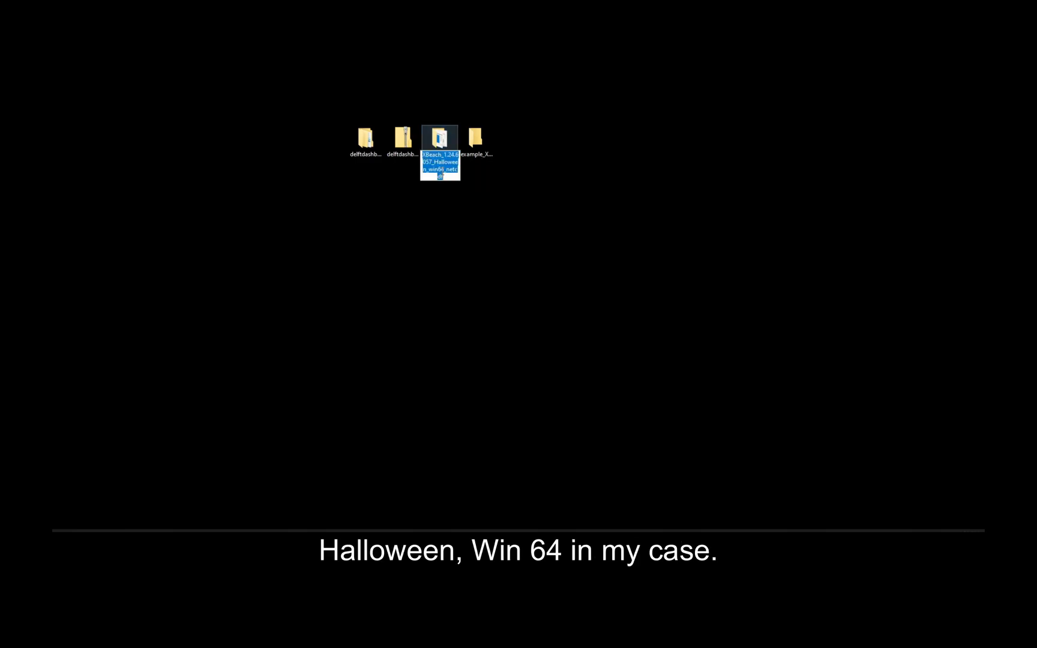
{"action": "left_click", "coordinate": [493, 185]}
{"action": "left_click", "coordinate": [449, 171]}
{"action": "left_click", "coordinate": [451, 169]}
{"action": "left_click_drag", "start_coordinate": [447, 170], "coordinate": [449, 177]}
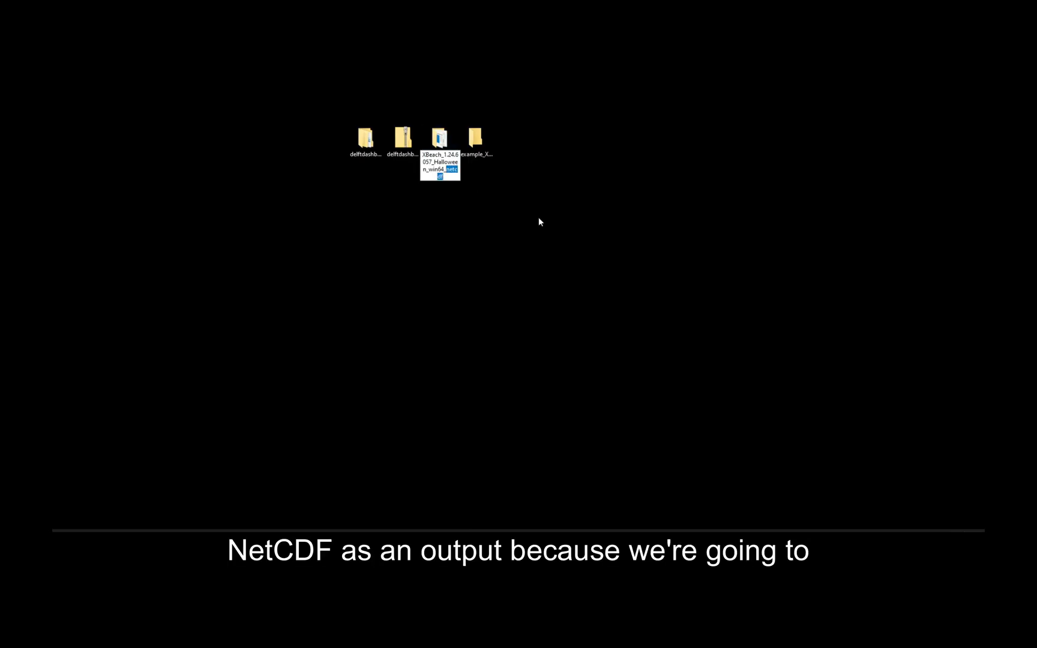
{"action": "key", "text": "Return"}
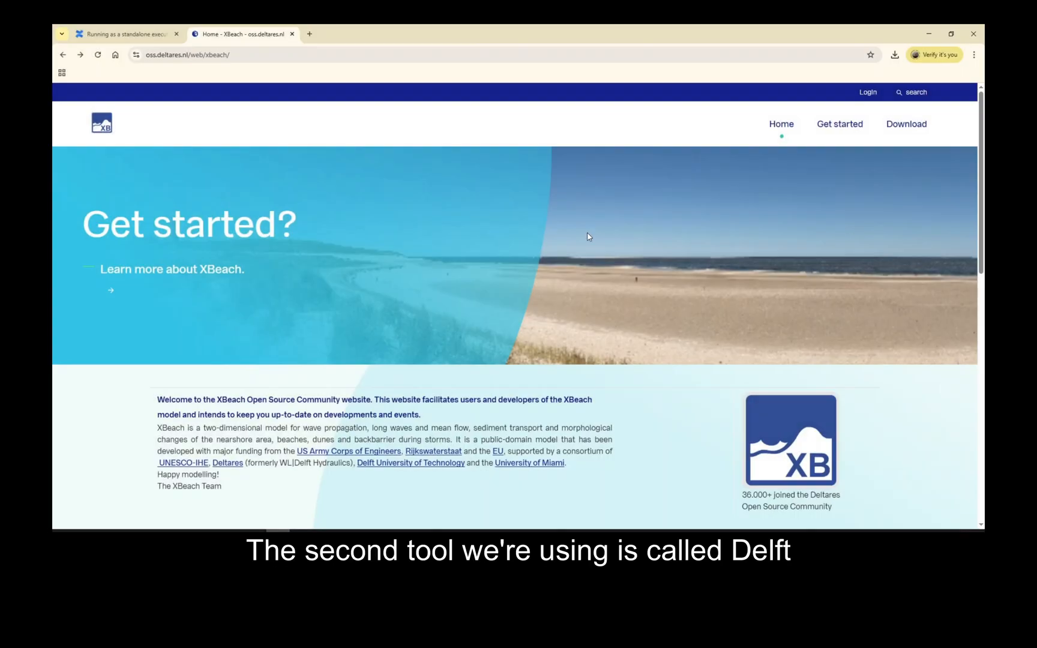
View the Delft Dashboard standalone executable download page and locate the delftdashboard_v02.04.18042 archive on the desktop
{"action": "left_click", "coordinate": [143, 33]}
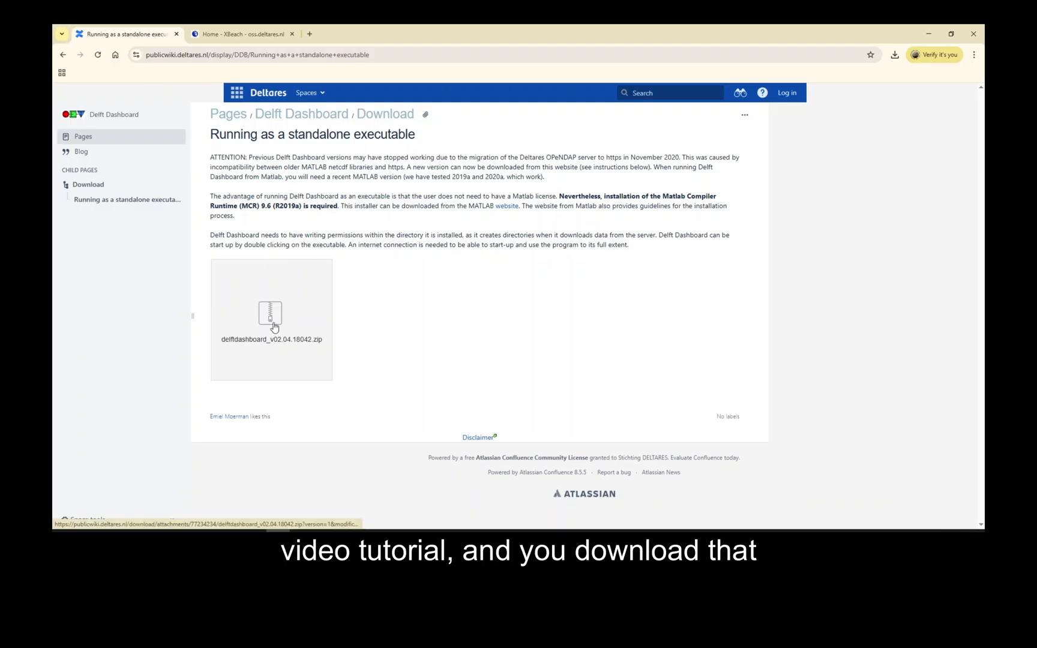
{"action": "left_click", "coordinate": [928, 34]}
{"action": "left_click", "coordinate": [402, 141]}
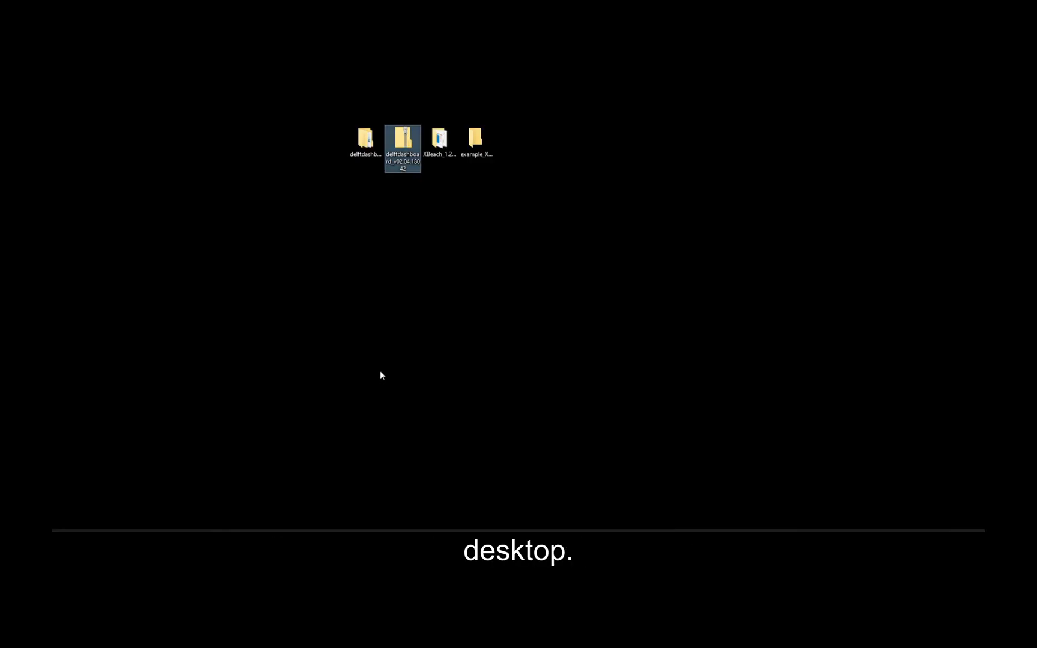
{"action": "right_click", "coordinate": [393, 135]}
{"action": "left_click", "coordinate": [738, 281]}
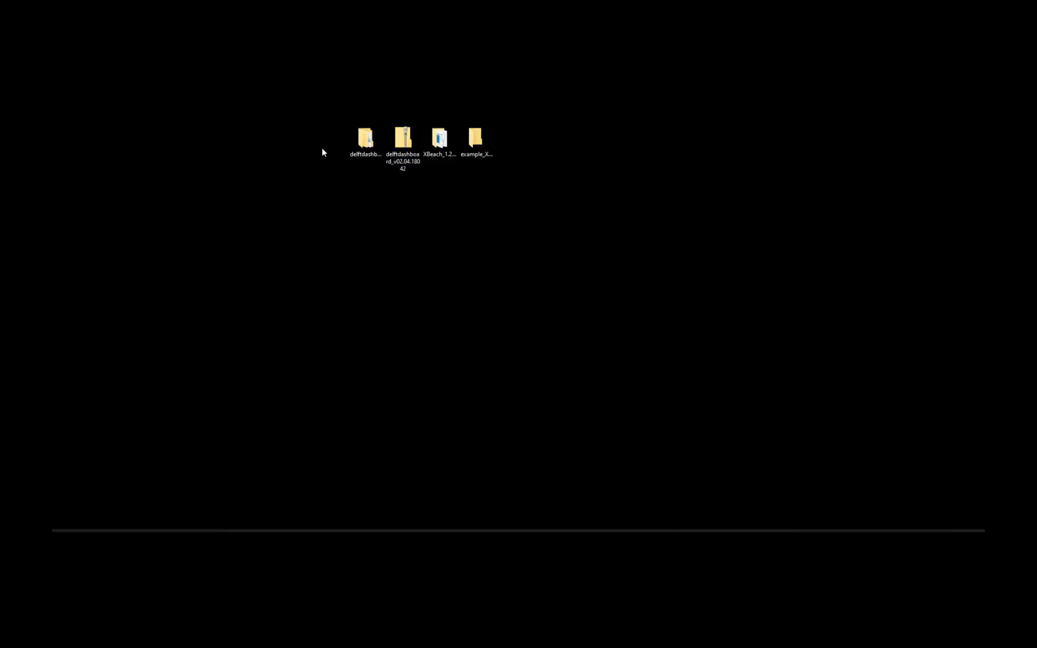
Launch DelftDashboard from the bin folder of the unzipped delftdashboard_v02.04.18042 folder and minimise the folder window
{"action": "double_click", "coordinate": [365, 141]}
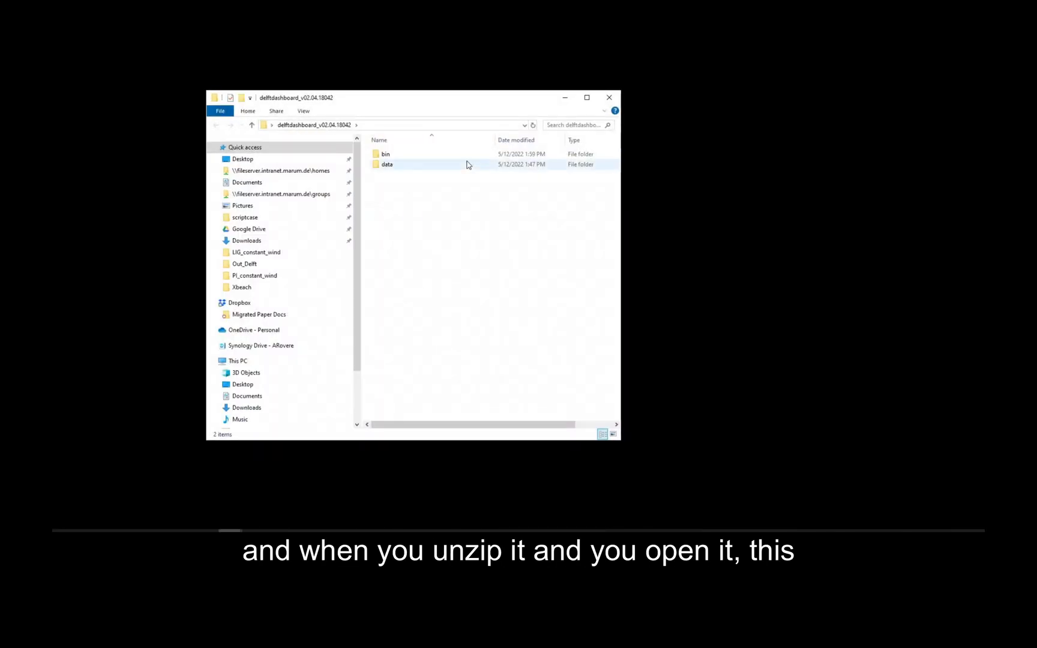
{"action": "double_click", "coordinate": [394, 154]}
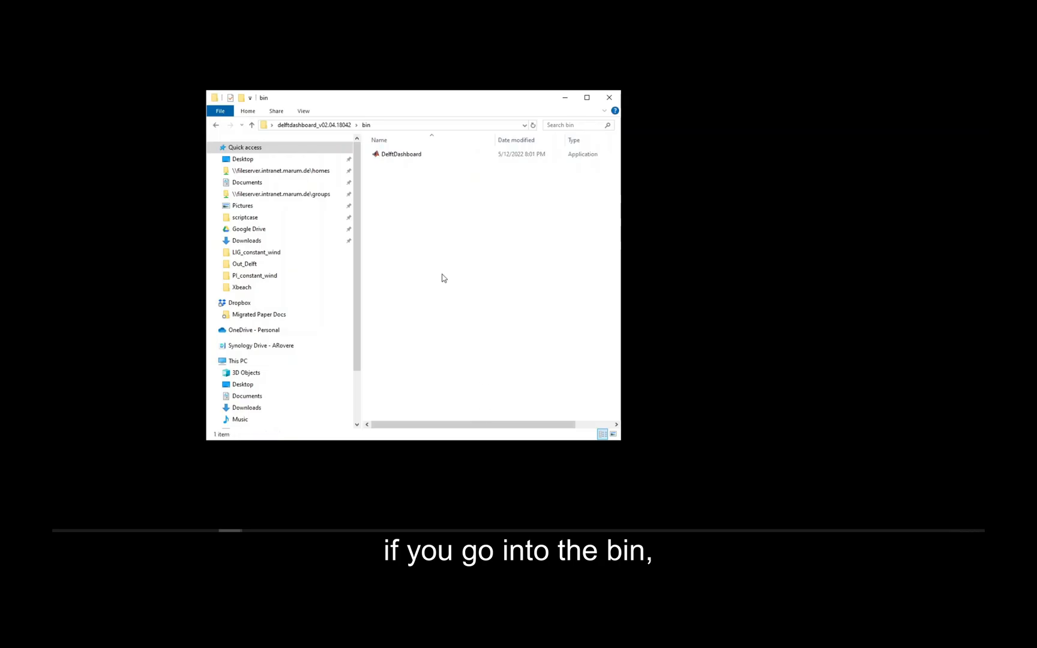
{"action": "left_click", "coordinate": [403, 158]}
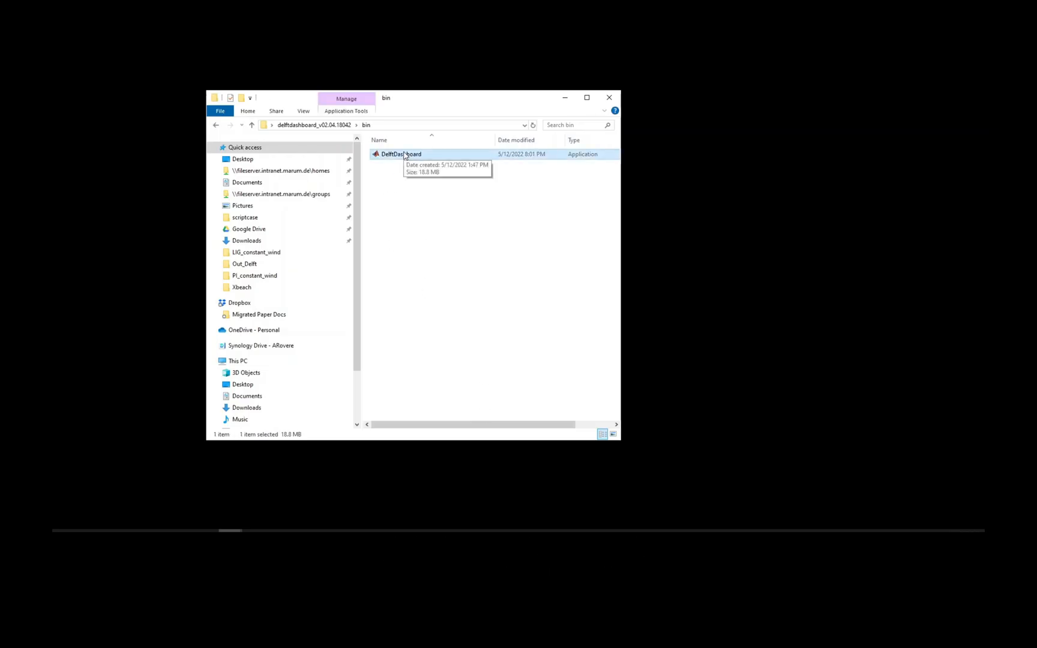
{"action": "double_click", "coordinate": [404, 155]}
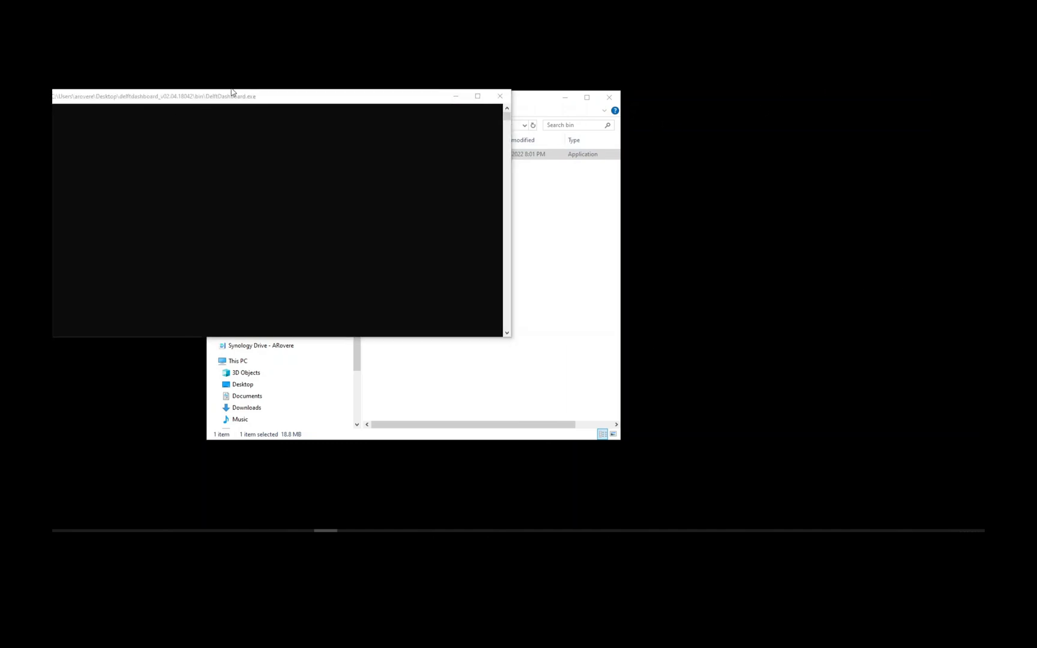
{"action": "left_click_drag", "start_coordinate": [311, 97], "coordinate": [469, 101]}
{"action": "left_click", "coordinate": [475, 389]}
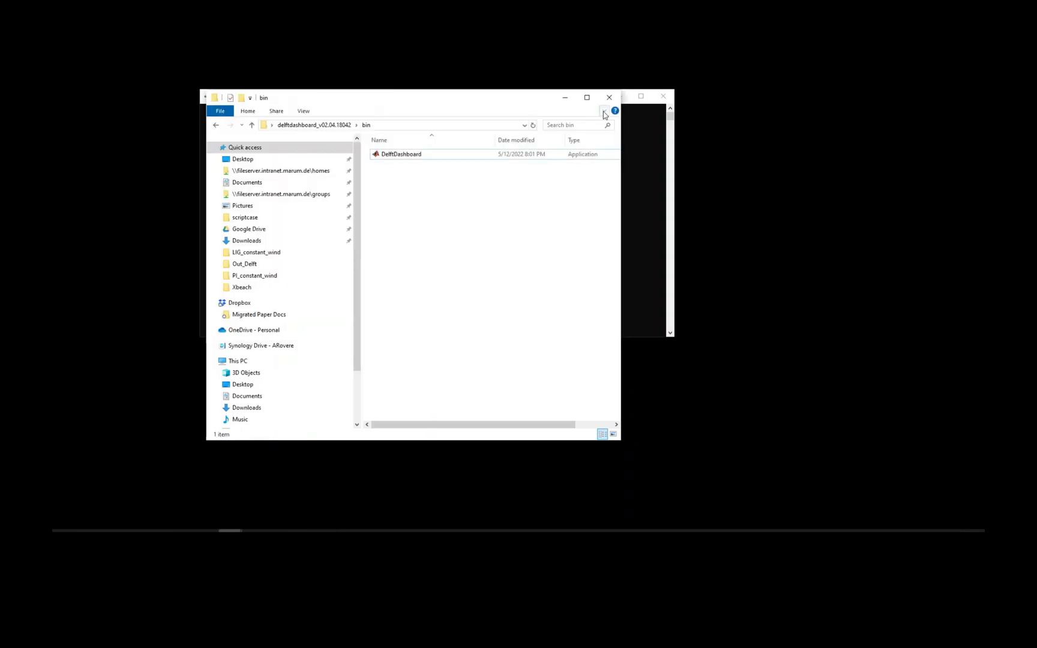
{"action": "left_click", "coordinate": [565, 96]}
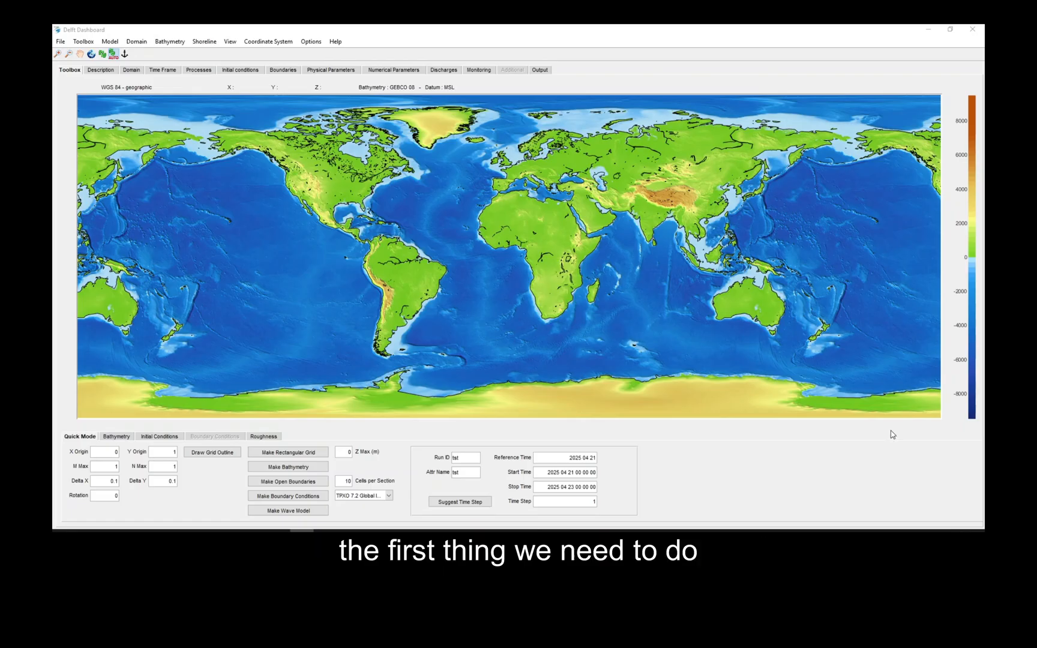
Set the map's coordinate system to UTM zone 17R over Florida, agreeing to discard all model and toolbox input
{"action": "left_click", "coordinate": [268, 41]}
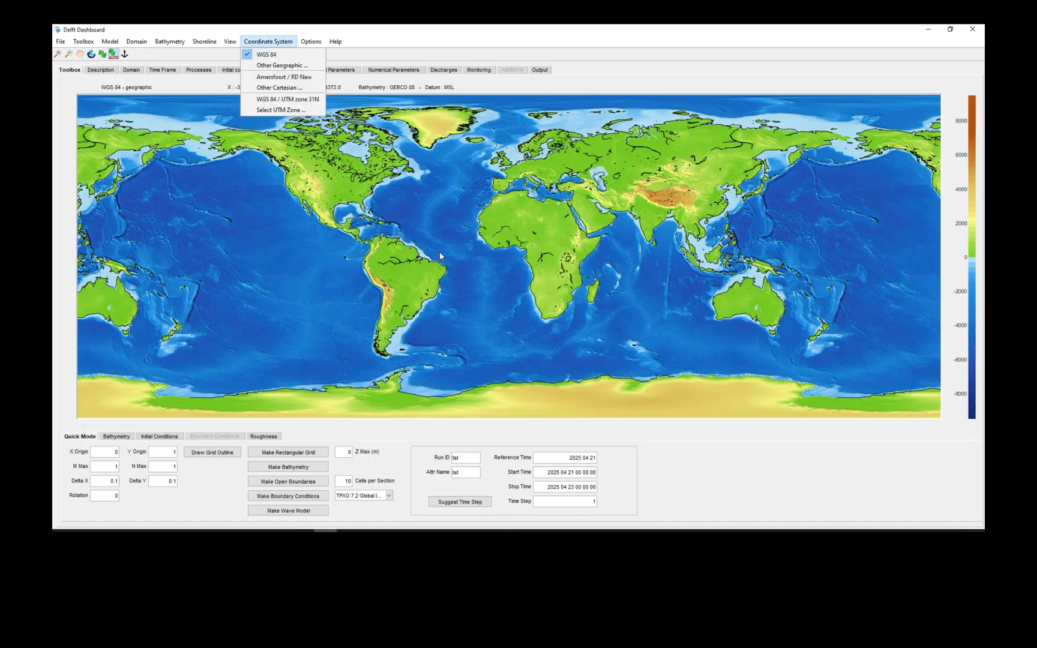
{"action": "left_click", "coordinate": [296, 110]}
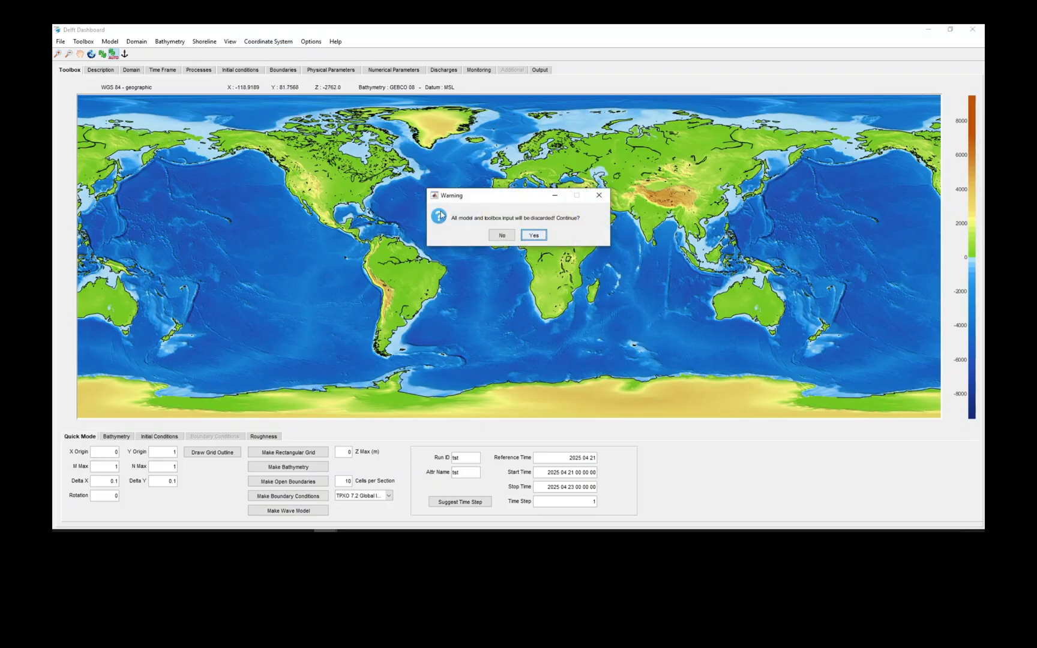
{"action": "left_click", "coordinate": [535, 235]}
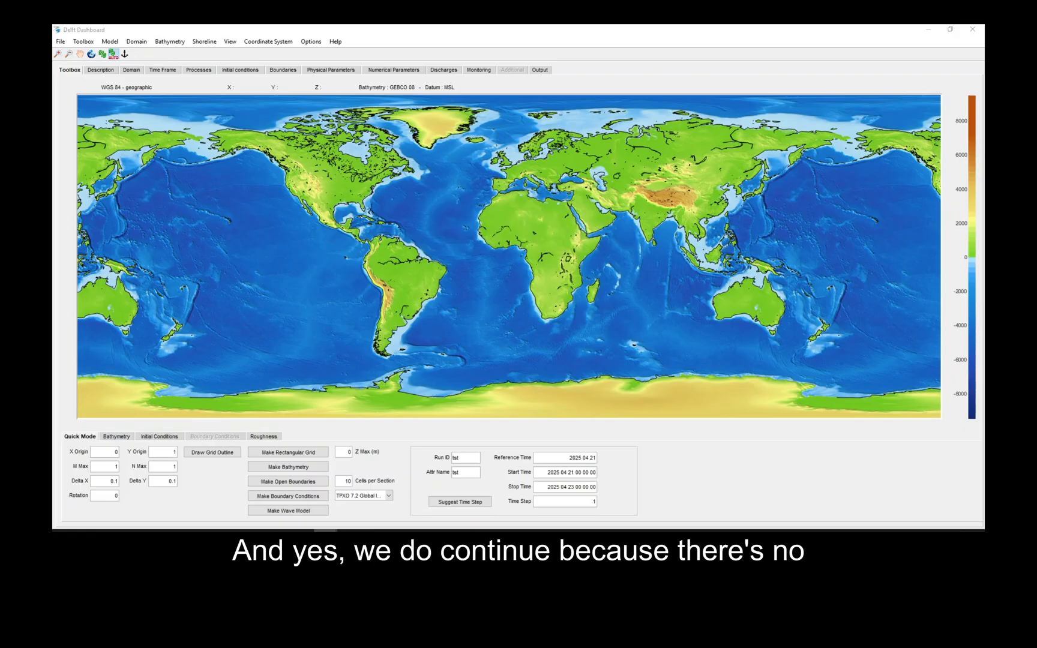
{"action": "left_click_drag", "start_coordinate": [784, 97], "coordinate": [413, 99]}
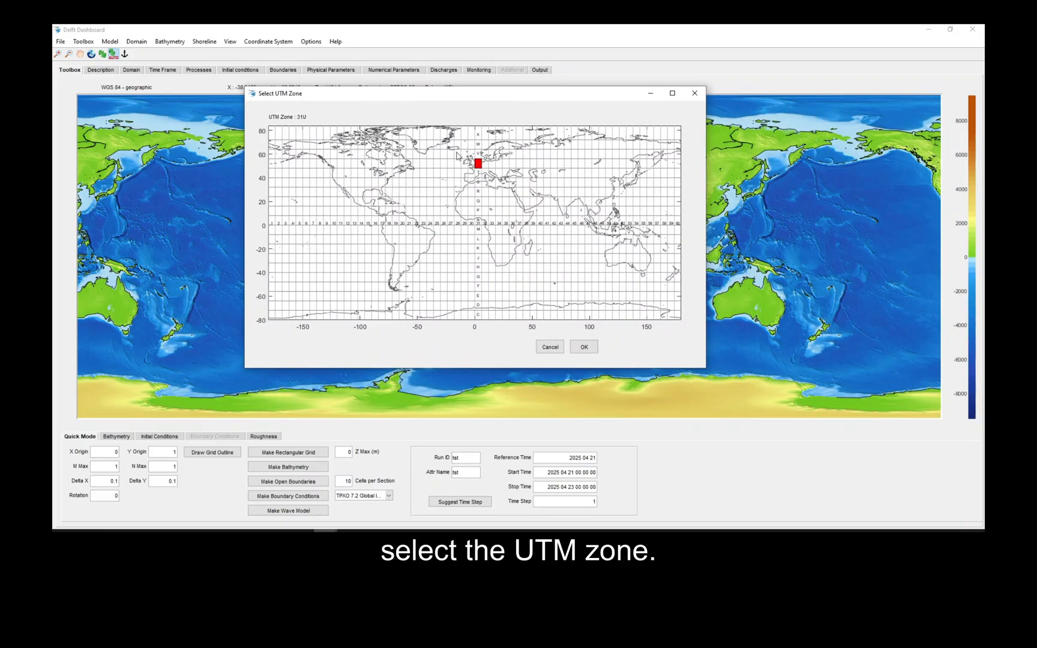
{"action": "left_click", "coordinate": [381, 192]}
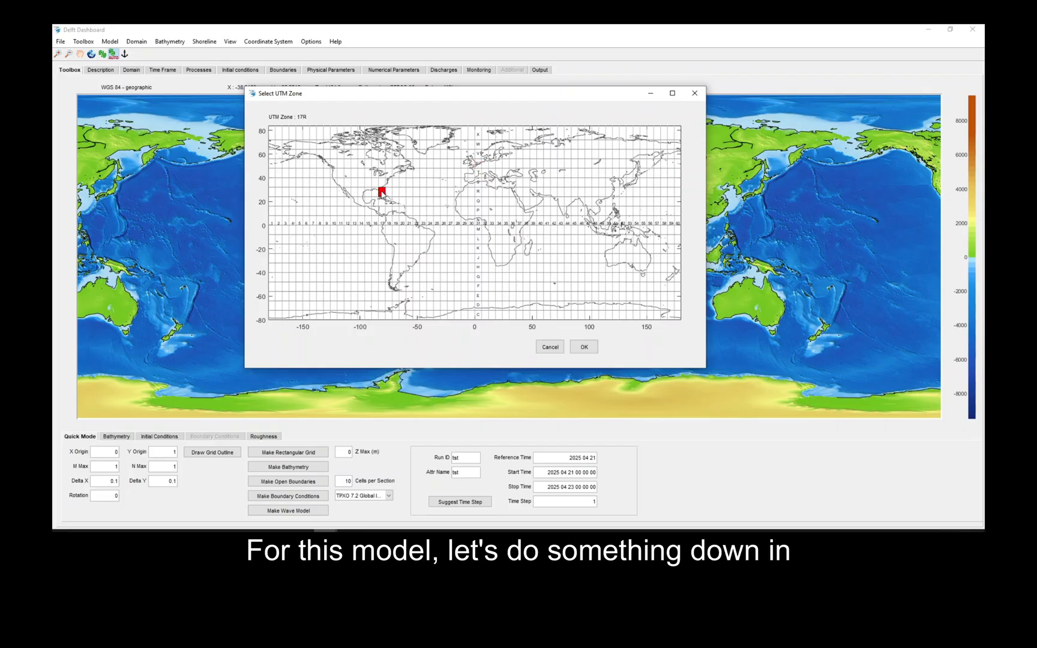
{"action": "left_click", "coordinate": [583, 345]}
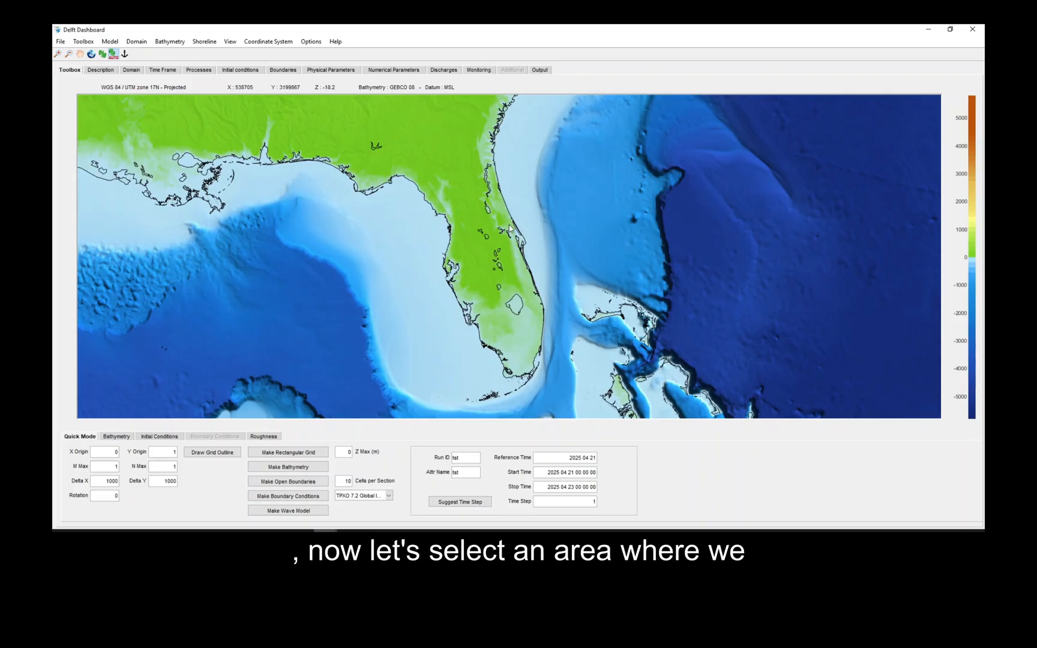
Zoom the bathymetry map to Florida's central east coast around Cape Canaveral
{"action": "left_click", "coordinate": [58, 55]}
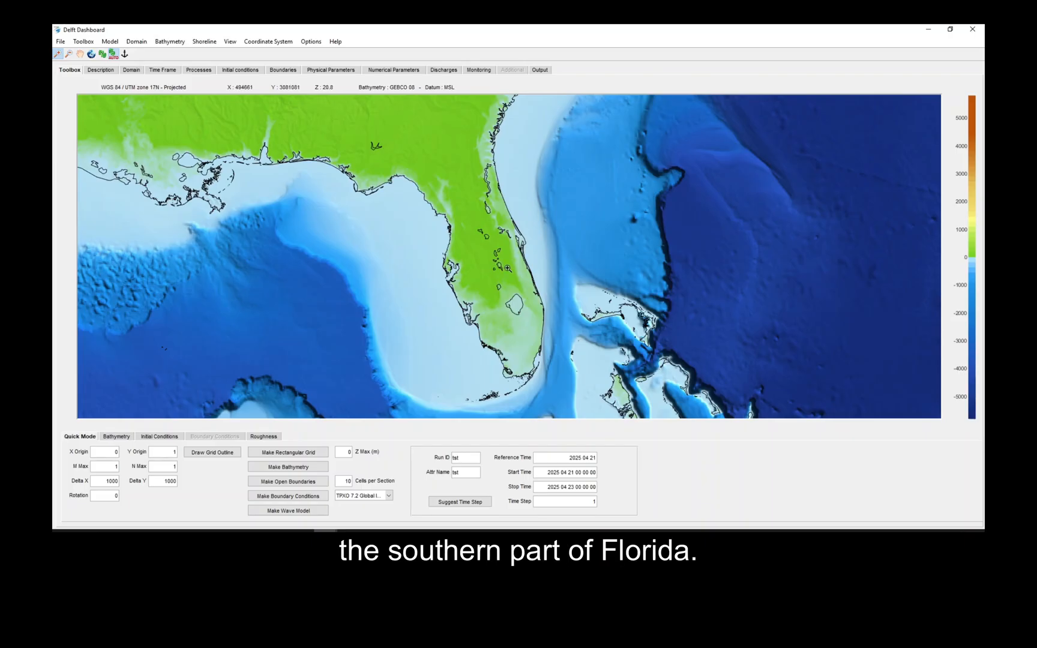
{"action": "left_click_drag", "start_coordinate": [489, 234], "coordinate": [577, 307]}
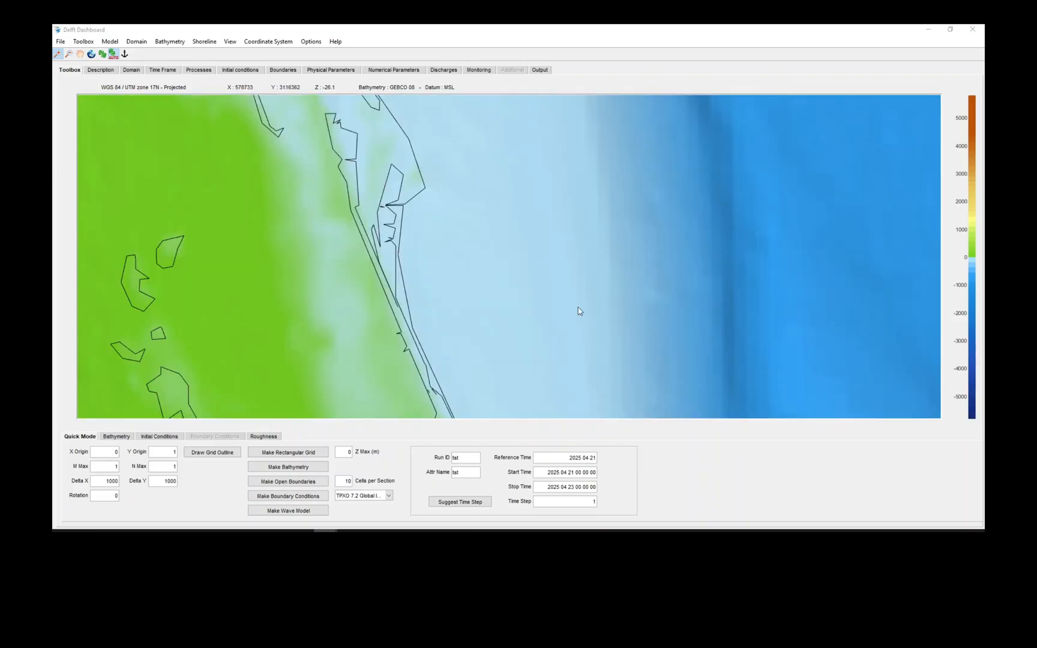
{"action": "left_click", "coordinate": [578, 307]}
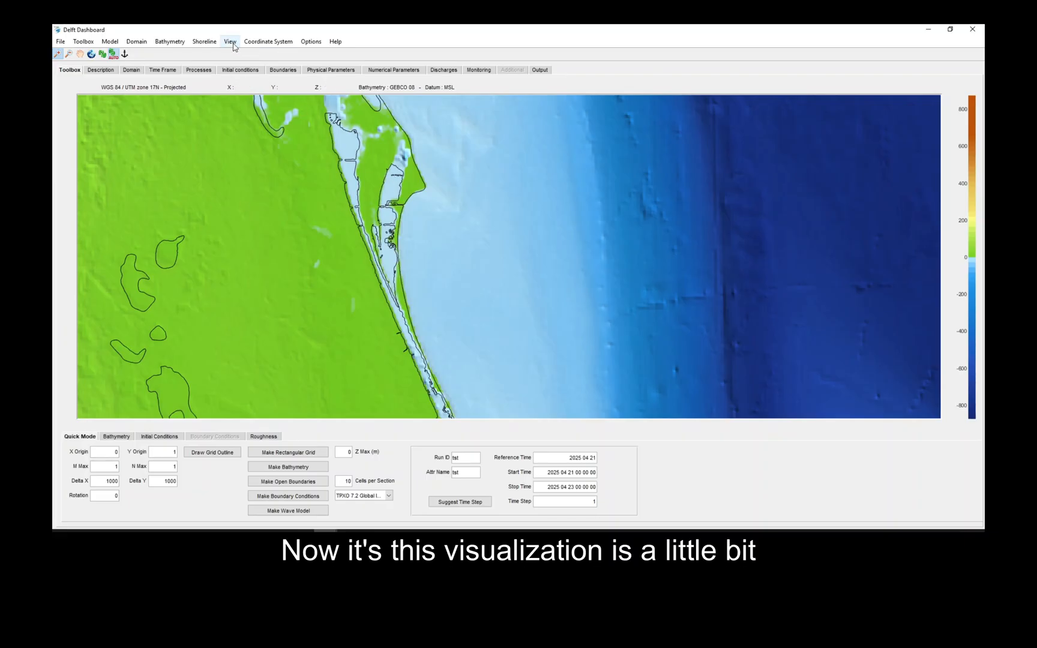
Switch the map background to Hybrid imagery and zoom in on the Cape Canaveral shoreline south of Port Canaveral
{"action": "left_click", "coordinate": [311, 41]}
{"action": "mouse_move", "coordinate": [274, 42]}
{"action": "mouse_move", "coordinate": [229, 42]}
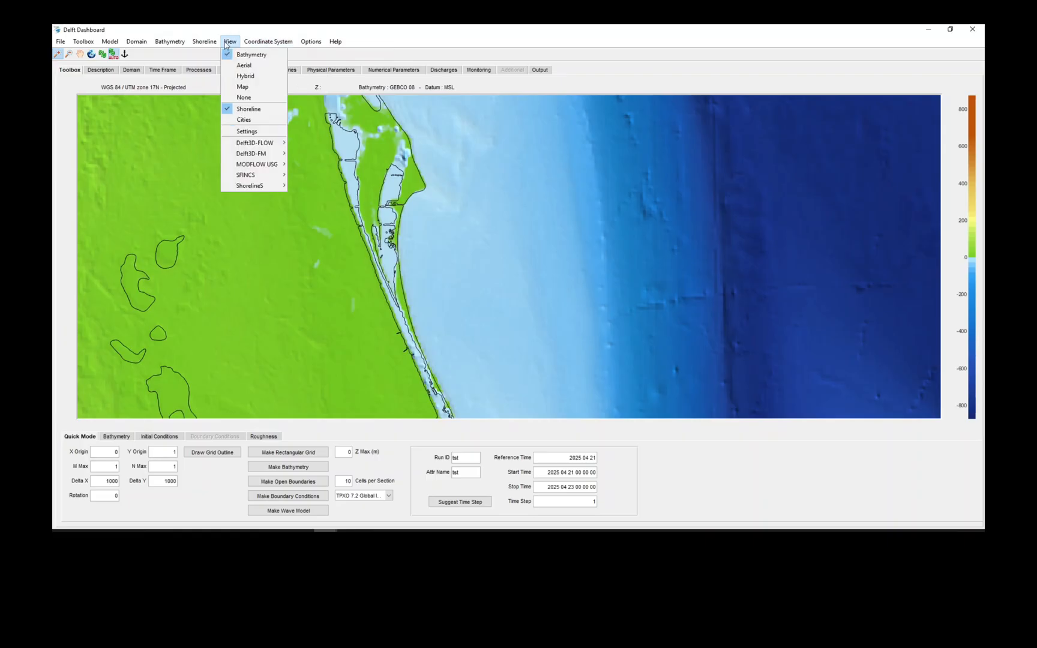
{"action": "left_click", "coordinate": [261, 78]}
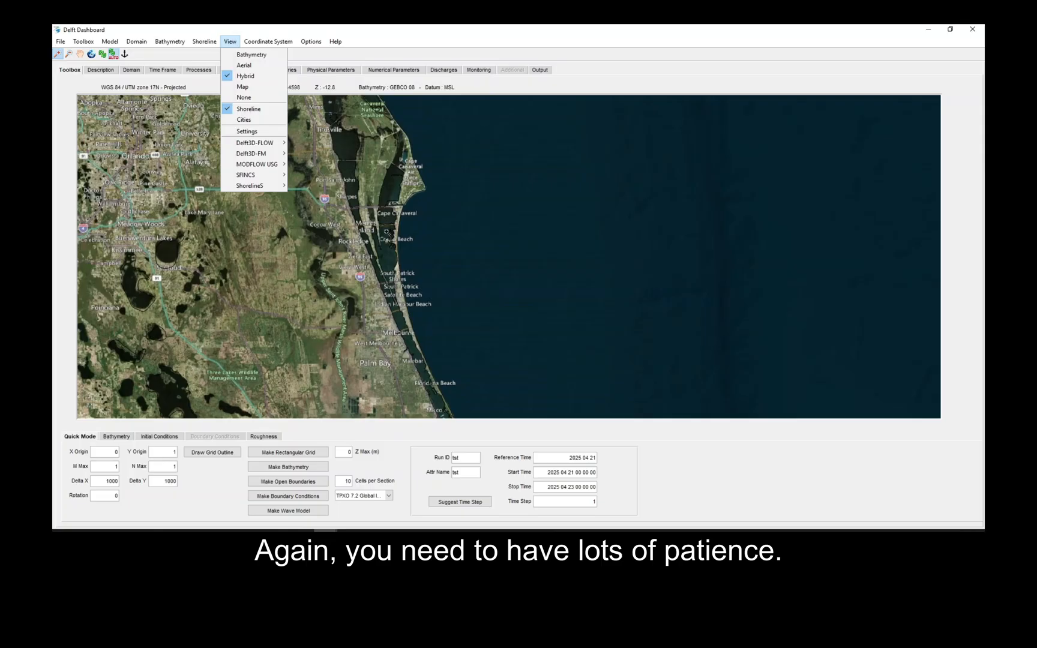
{"action": "left_click", "coordinate": [359, 32]}
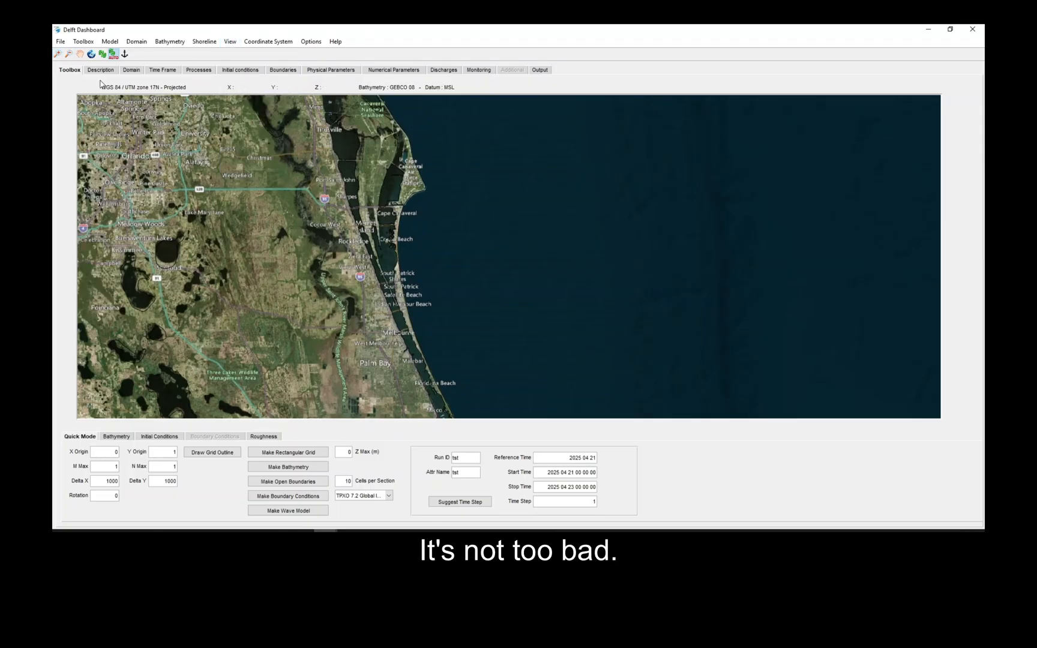
{"action": "left_click", "coordinate": [58, 54]}
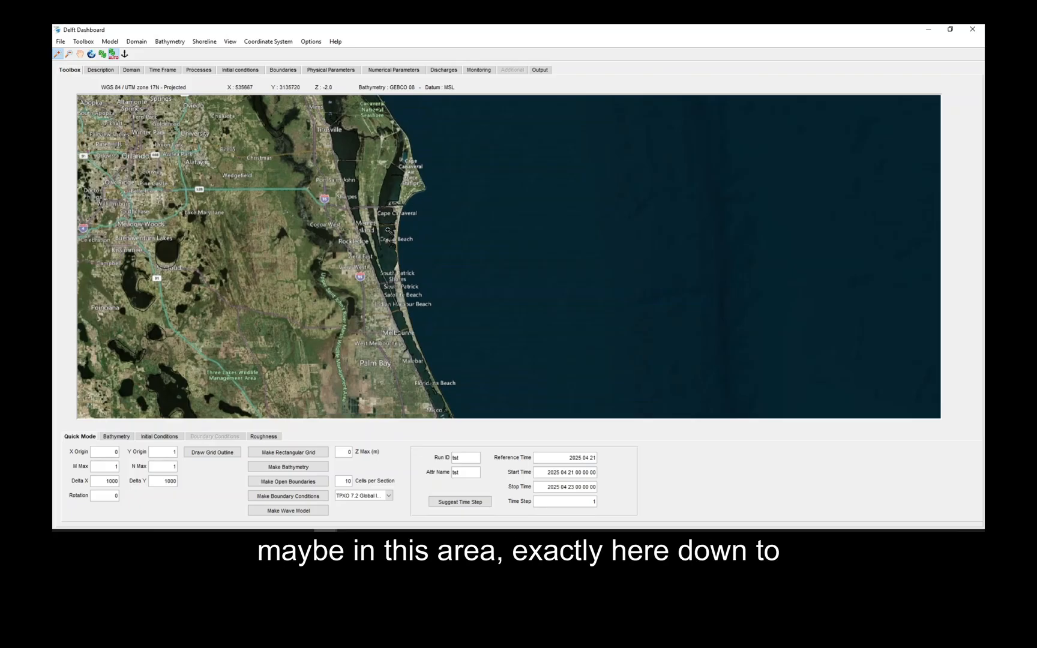
{"action": "left_click_drag", "start_coordinate": [388, 230], "coordinate": [415, 200]}
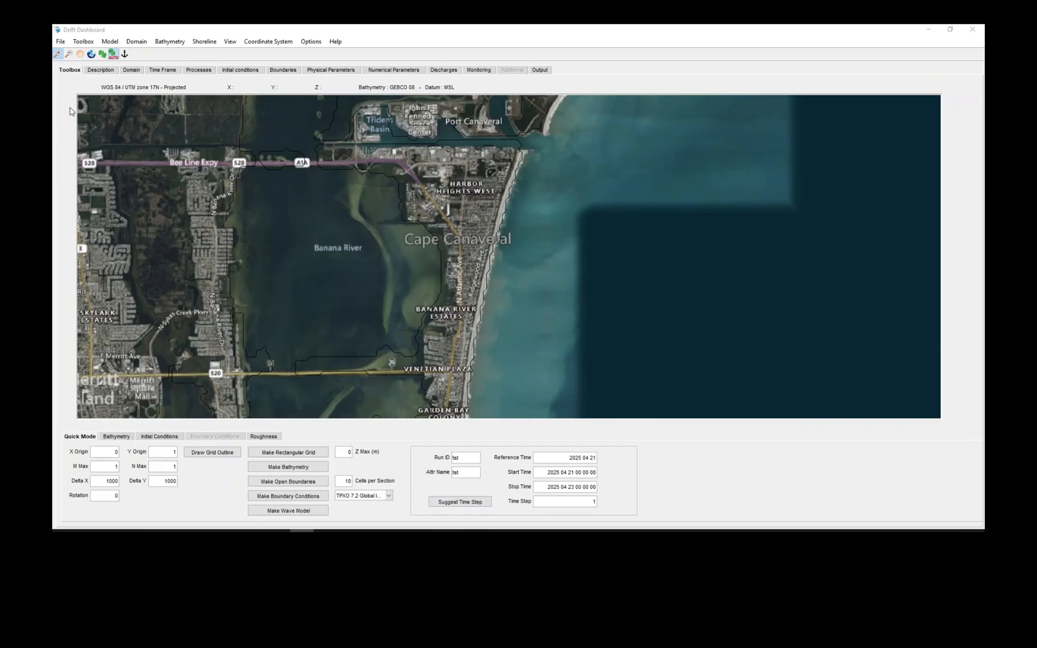
Set the working directory to the example_XBeach folder on the Desktop
{"action": "left_click", "coordinate": [60, 42]}
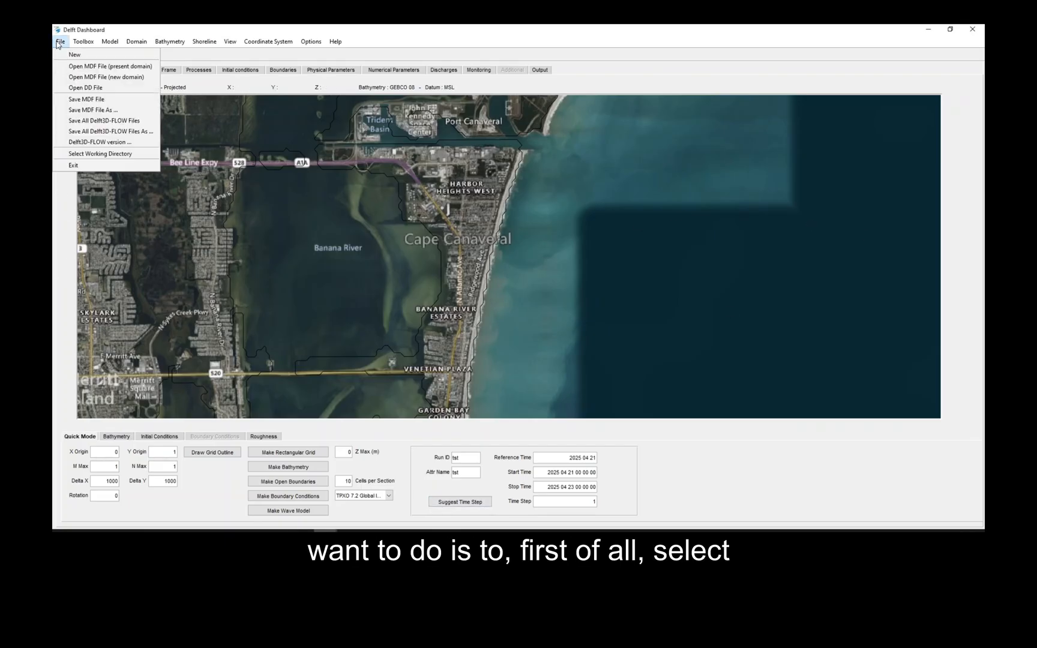
{"action": "left_click", "coordinate": [131, 155]}
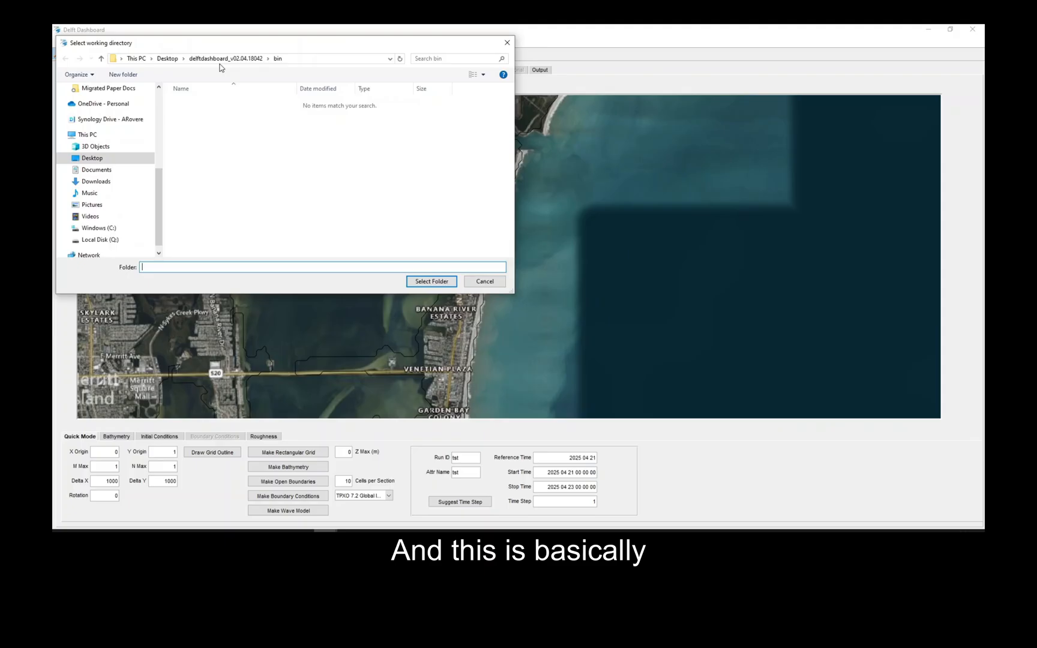
{"action": "left_click", "coordinate": [168, 59]}
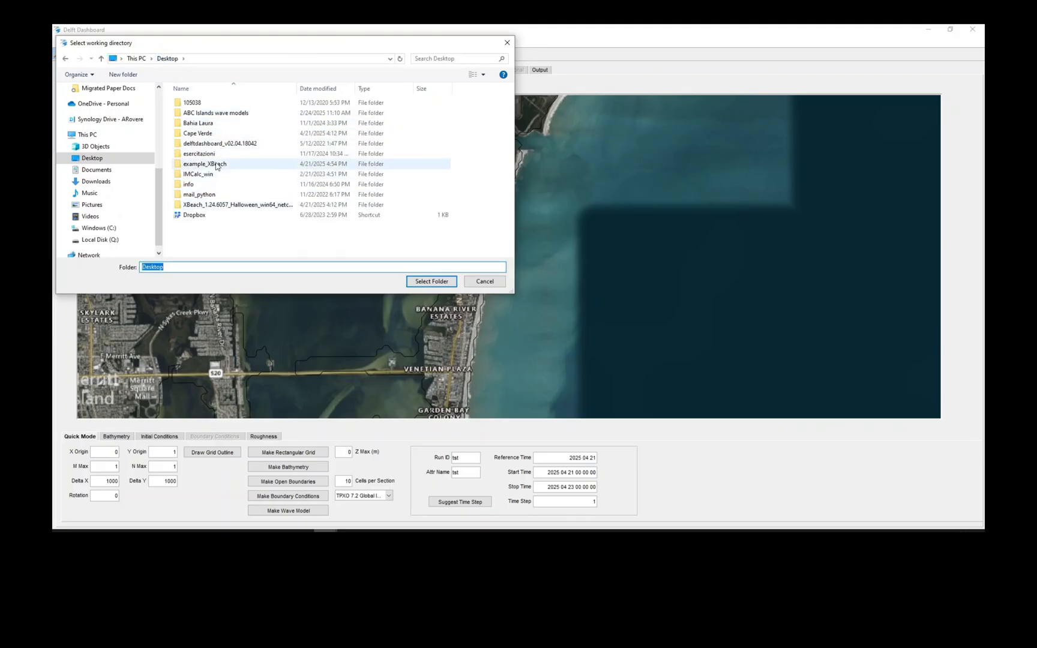
{"action": "double_click", "coordinate": [230, 166]}
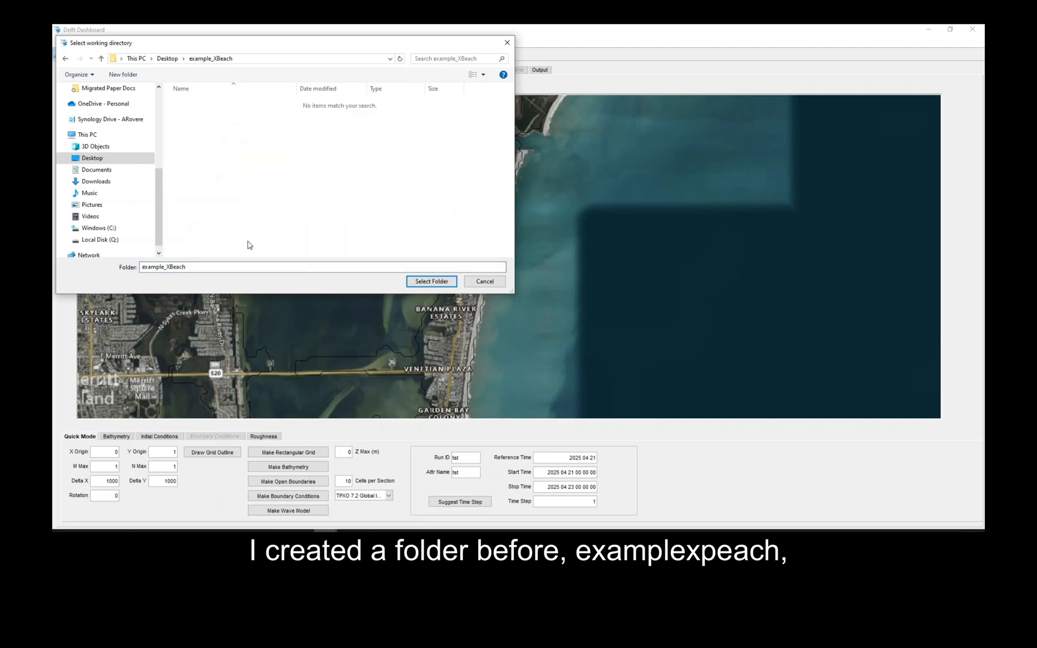
{"action": "left_click", "coordinate": [432, 281]}
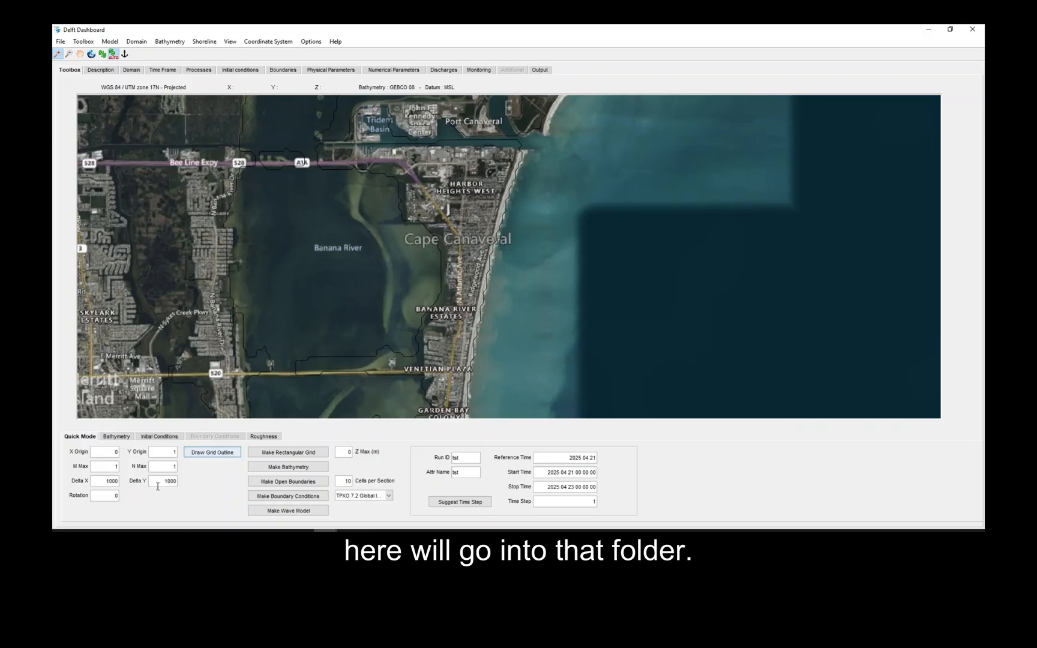
Switch the map background back to bathymetry and load the NGDC Coastal Relief Model as the bathymetry dataset
{"action": "left_click", "coordinate": [267, 42]}
{"action": "left_click", "coordinate": [230, 42]}
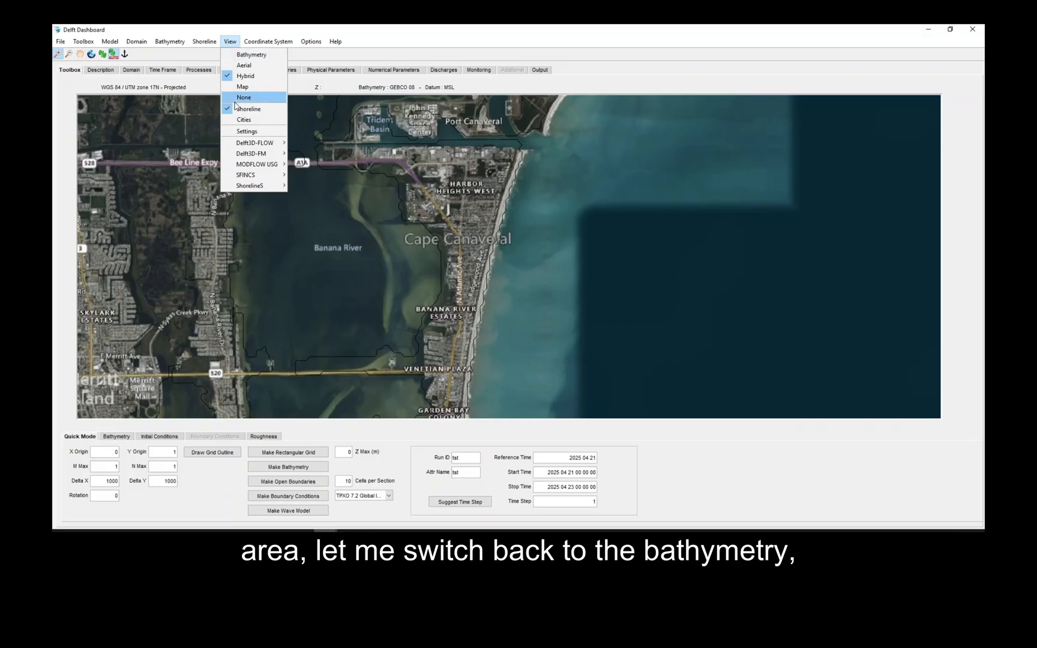
{"action": "left_click", "coordinate": [232, 56]}
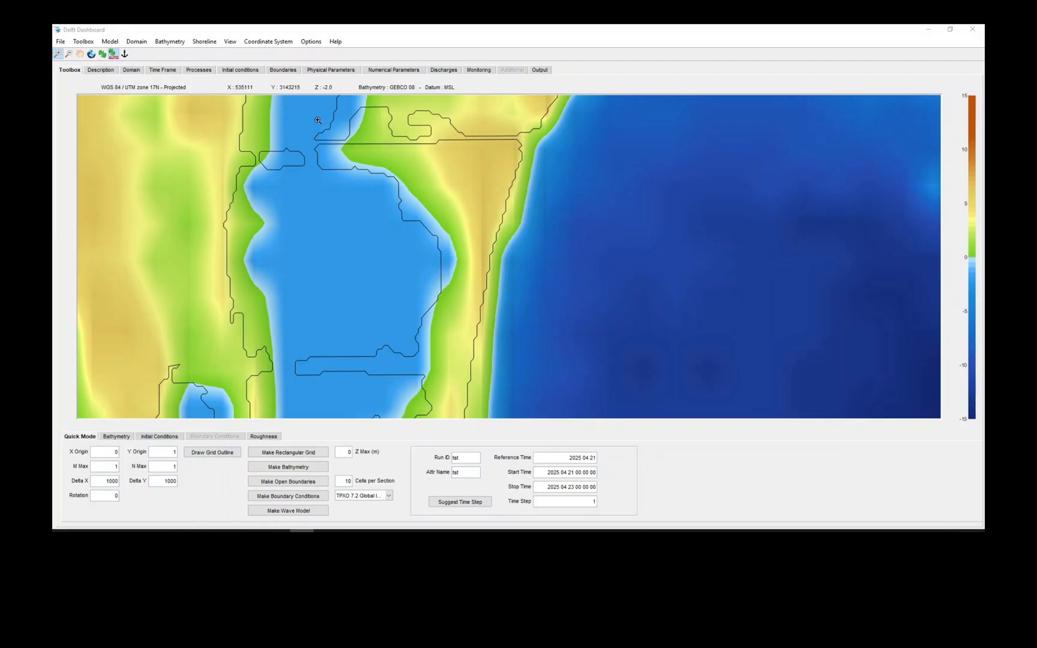
{"action": "left_click", "coordinate": [166, 42]}
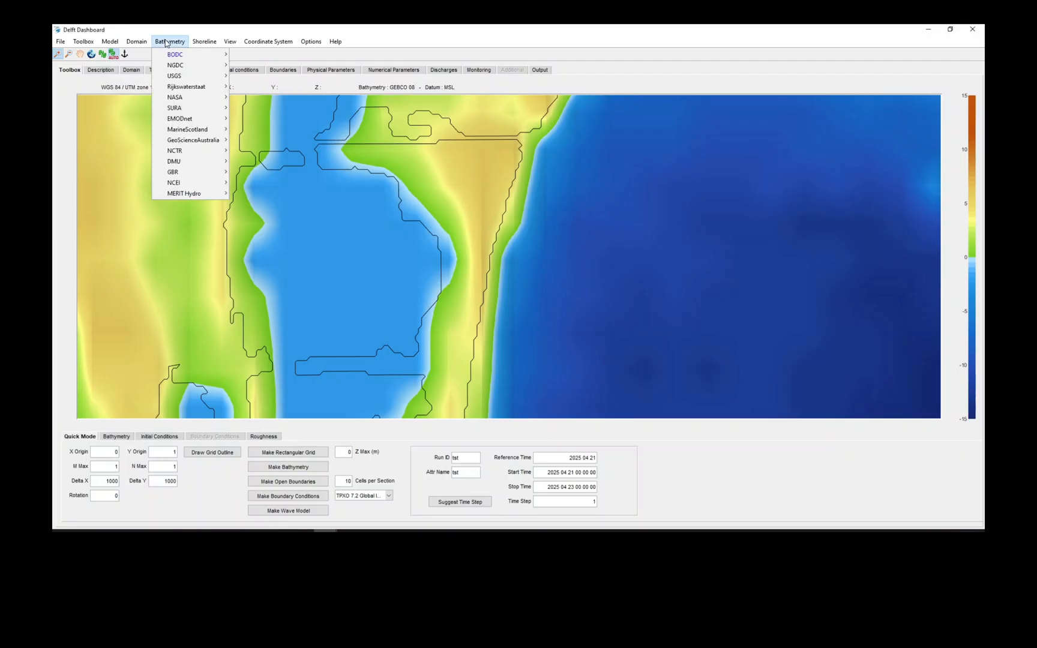
{"action": "mouse_move", "coordinate": [192, 64]}
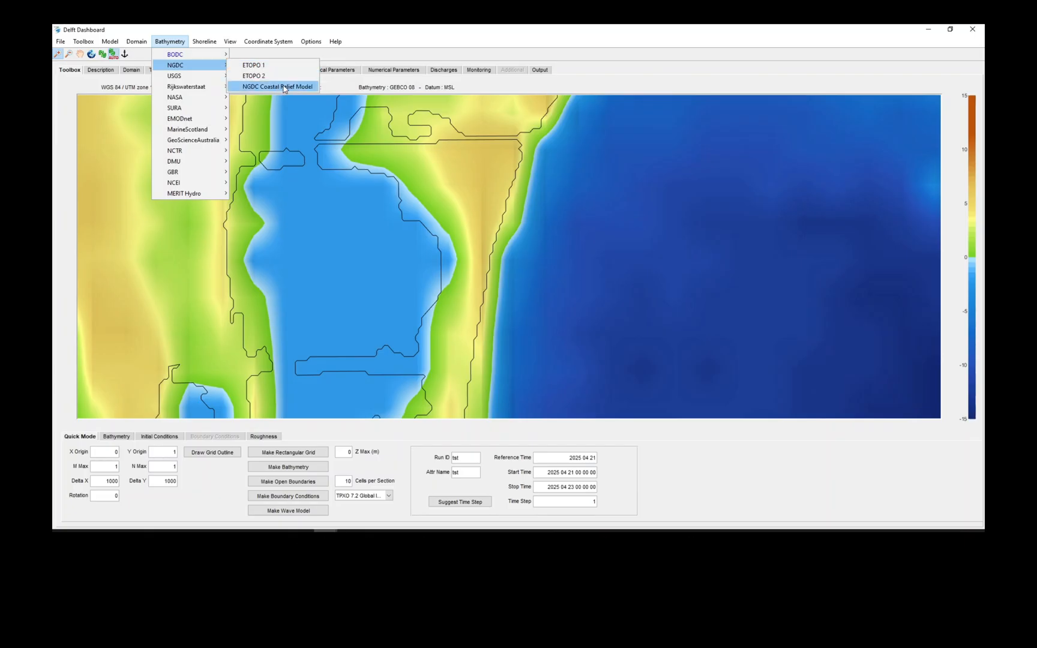
{"action": "left_click", "coordinate": [284, 87]}
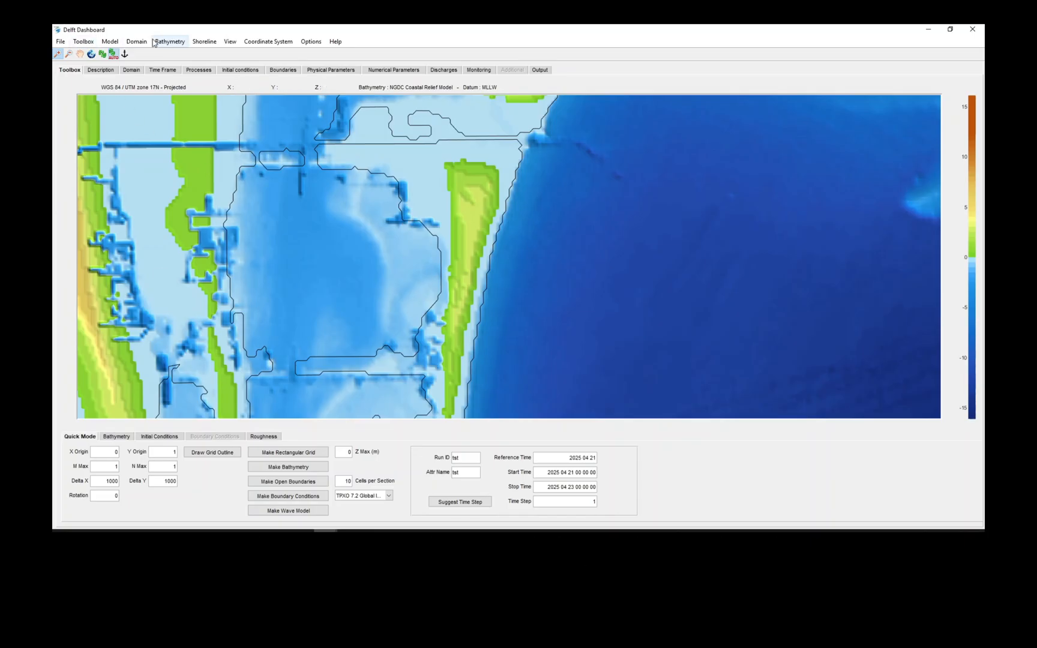
Examine the file formats the Bathymetry toolbox offers for import, and return to the Model Maker toolbox
{"action": "left_click", "coordinate": [110, 42]}
{"action": "mouse_move", "coordinate": [83, 41]}
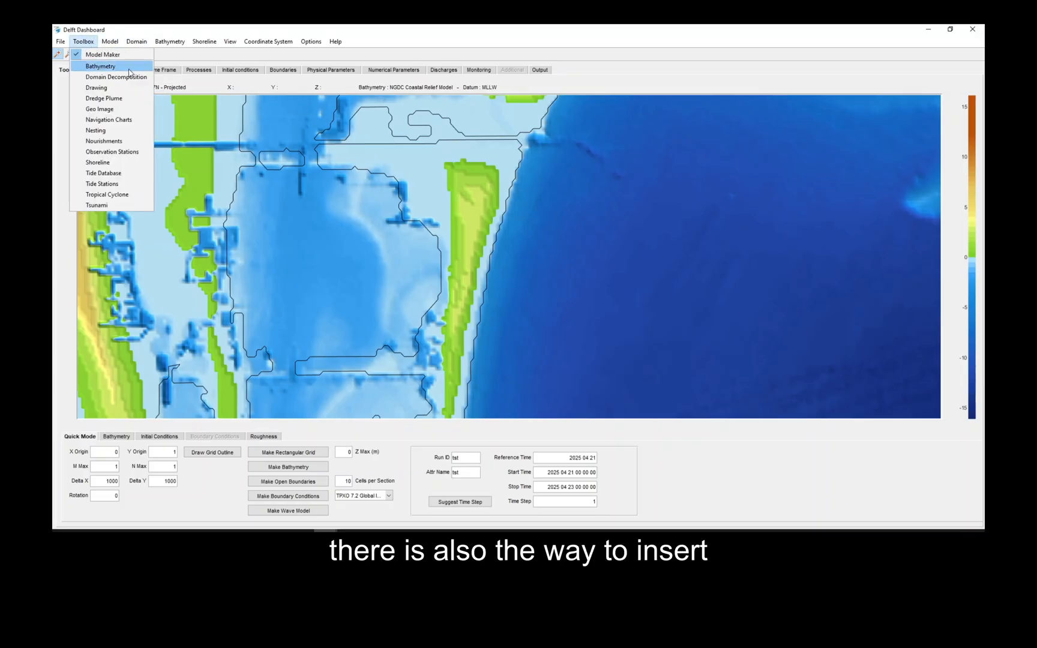
{"action": "left_click", "coordinate": [94, 67]}
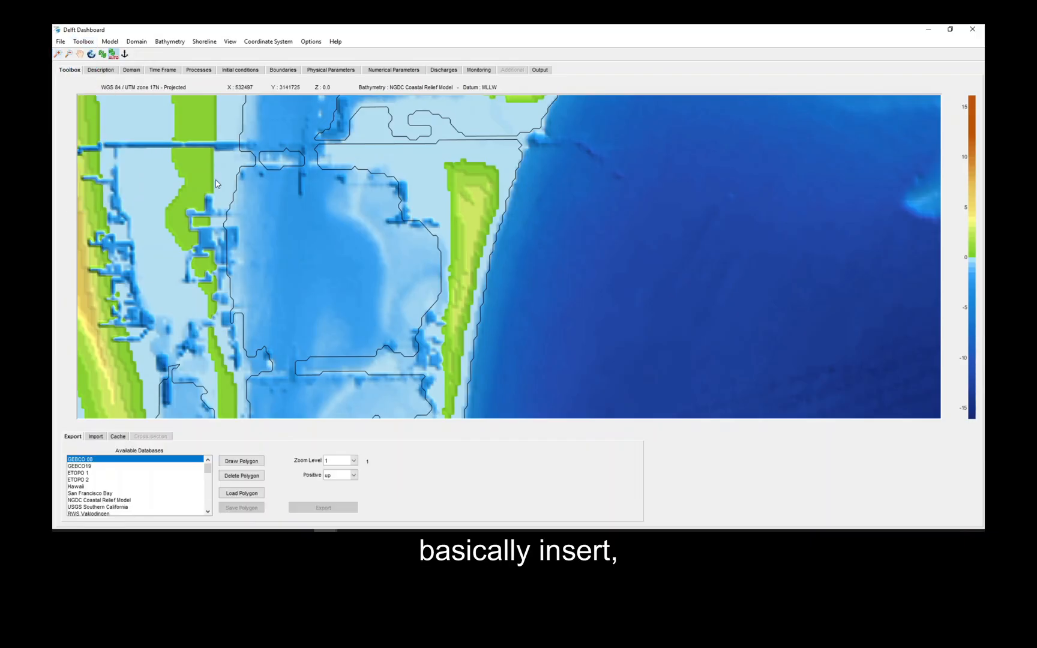
{"action": "left_click", "coordinate": [96, 438]}
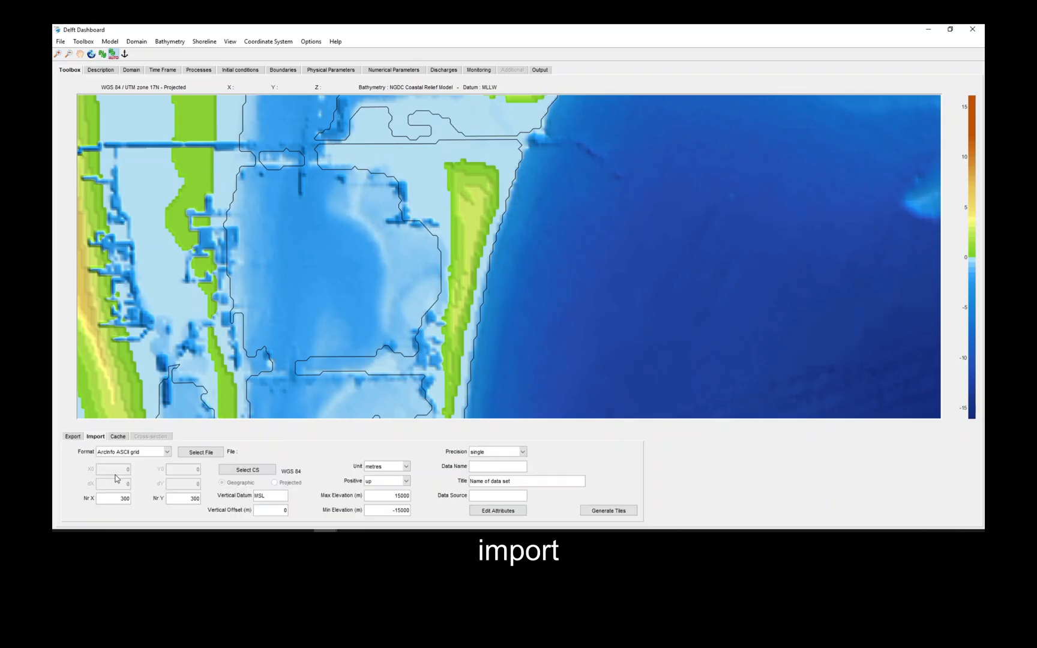
{"action": "left_click", "coordinate": [156, 454]}
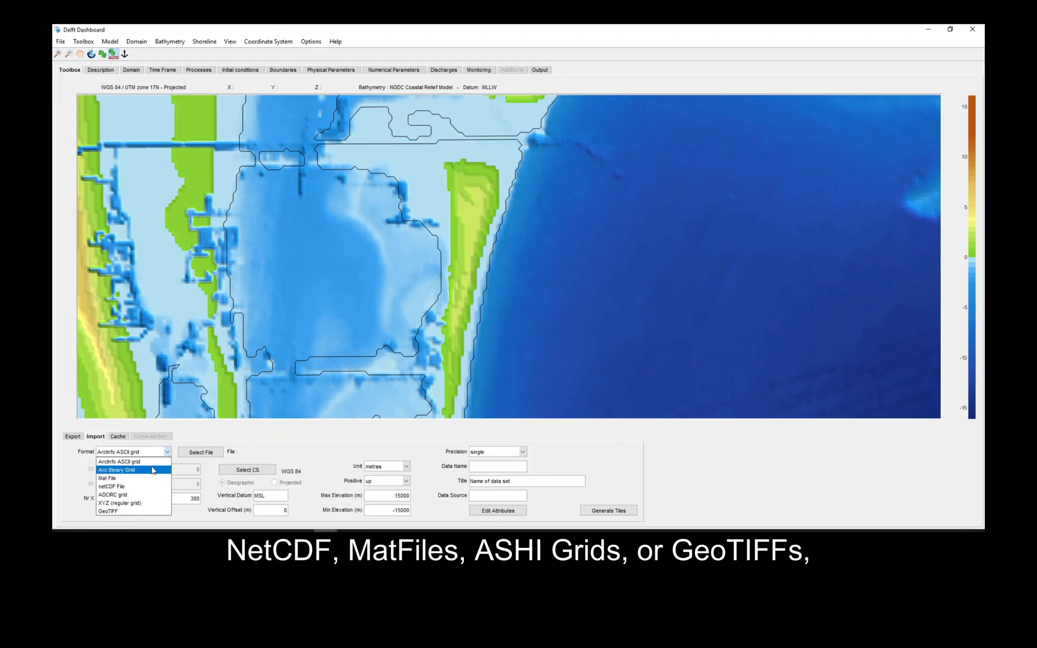
{"action": "left_click", "coordinate": [303, 449]}
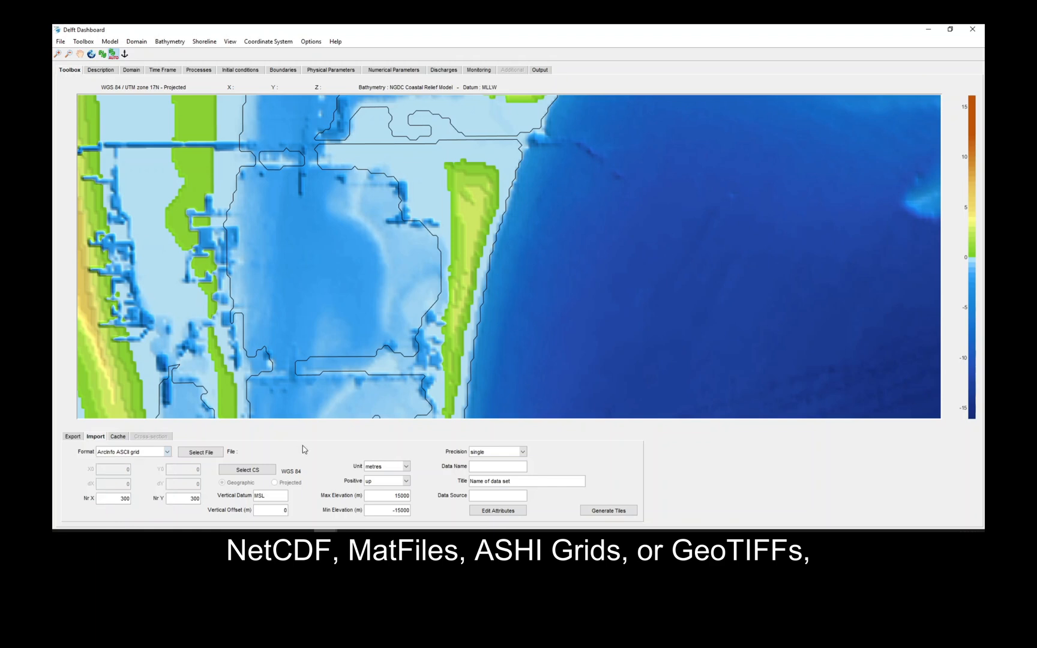
{"action": "left_click", "coordinate": [82, 41]}
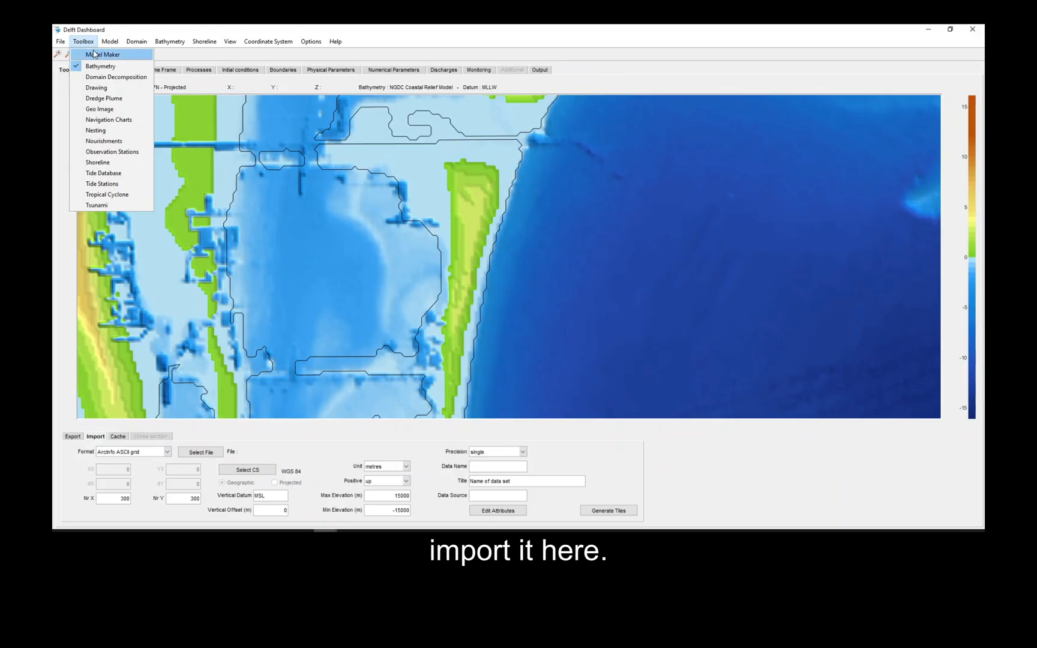
{"action": "left_click", "coordinate": [94, 55]}
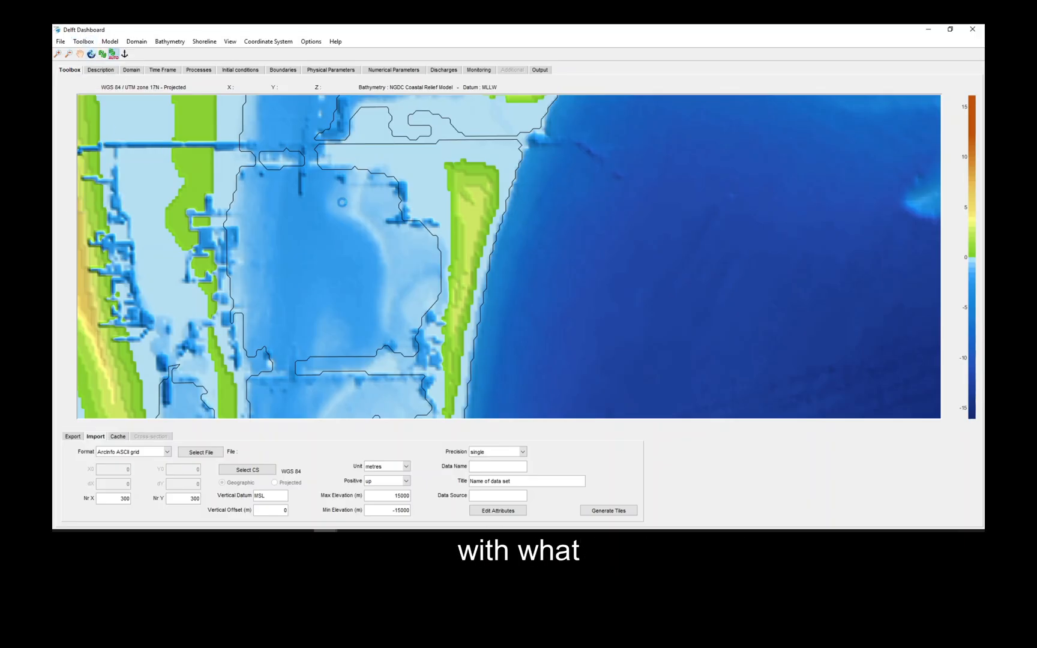
Check which folder is set as the working directory without changing it
{"action": "left_click", "coordinate": [61, 42]}
{"action": "left_click", "coordinate": [94, 155]}
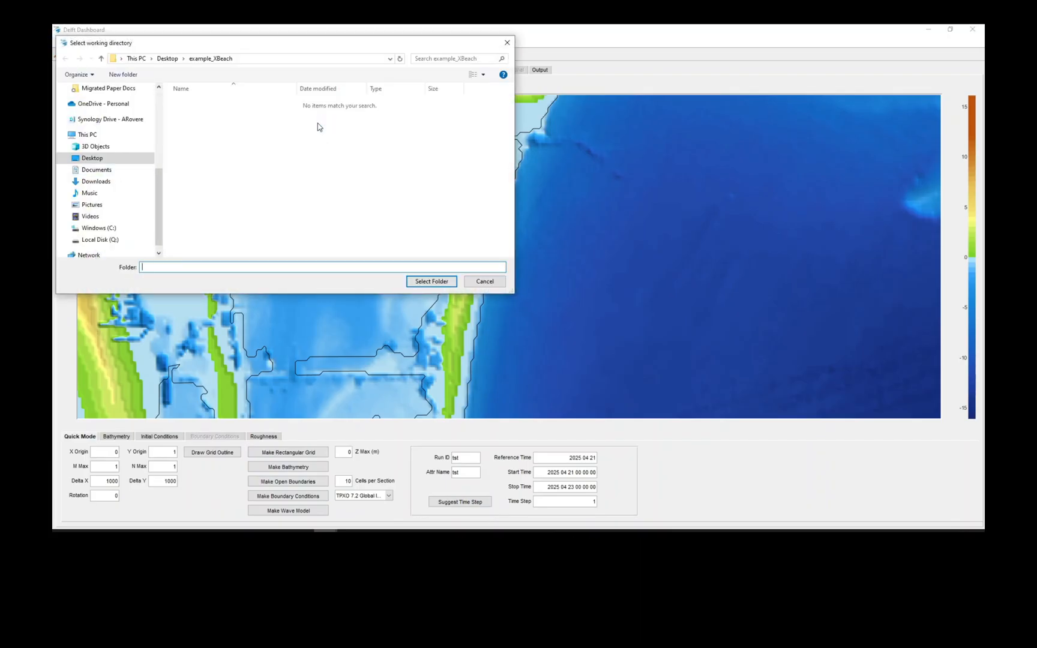
{"action": "left_click", "coordinate": [507, 43]}
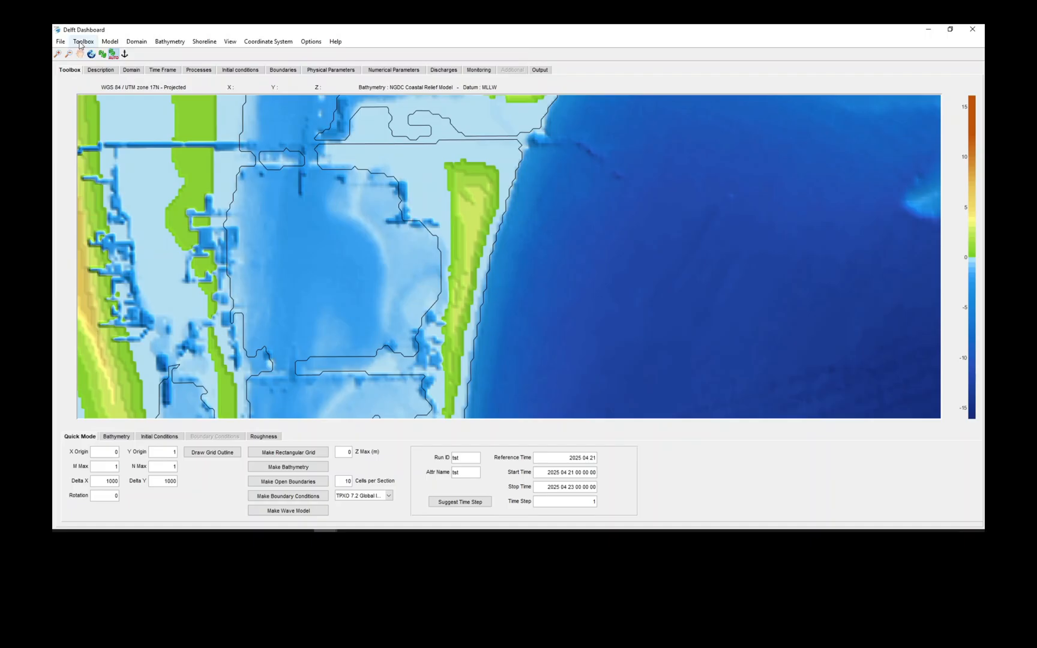
Switch the model to XBeach and the map background to Hybrid imagery
{"action": "left_click", "coordinate": [110, 41]}
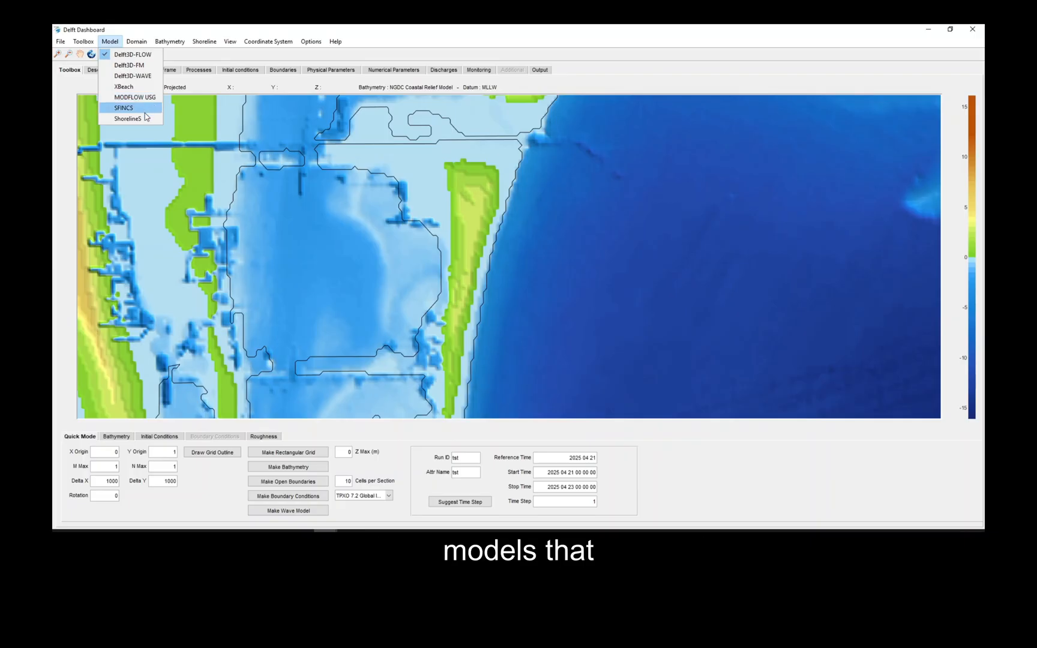
{"action": "left_click", "coordinate": [125, 87]}
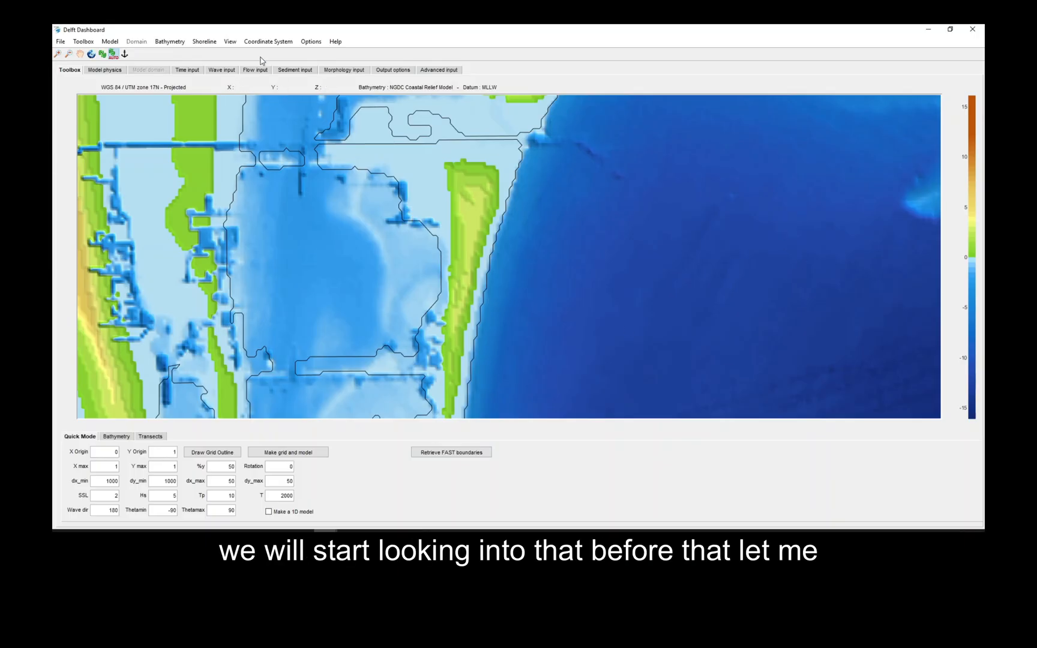
{"action": "left_click", "coordinate": [230, 41]}
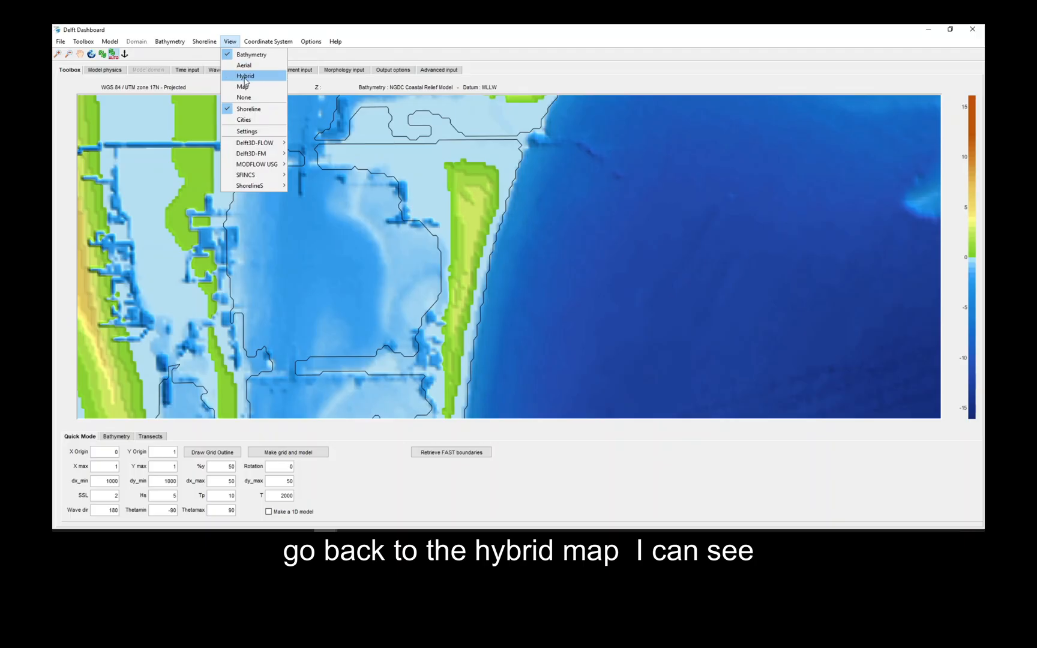
{"action": "left_click", "coordinate": [245, 76]}
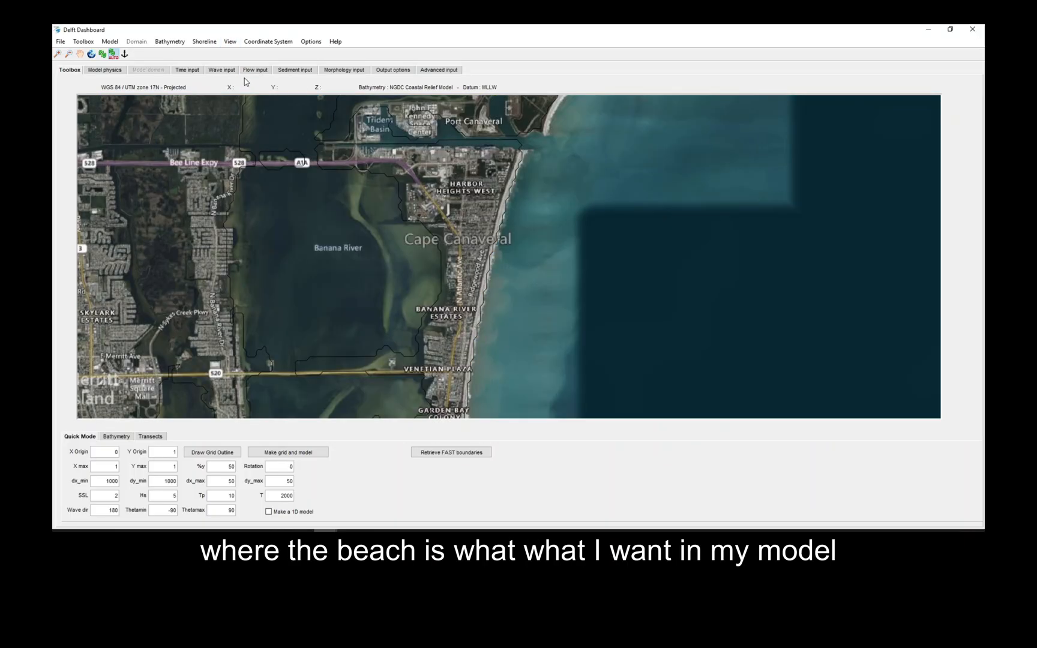
Recentre and zoom the map on the Port Canaveral harbour entrance and the beaches on both sides of it
{"action": "left_click", "coordinate": [58, 53]}
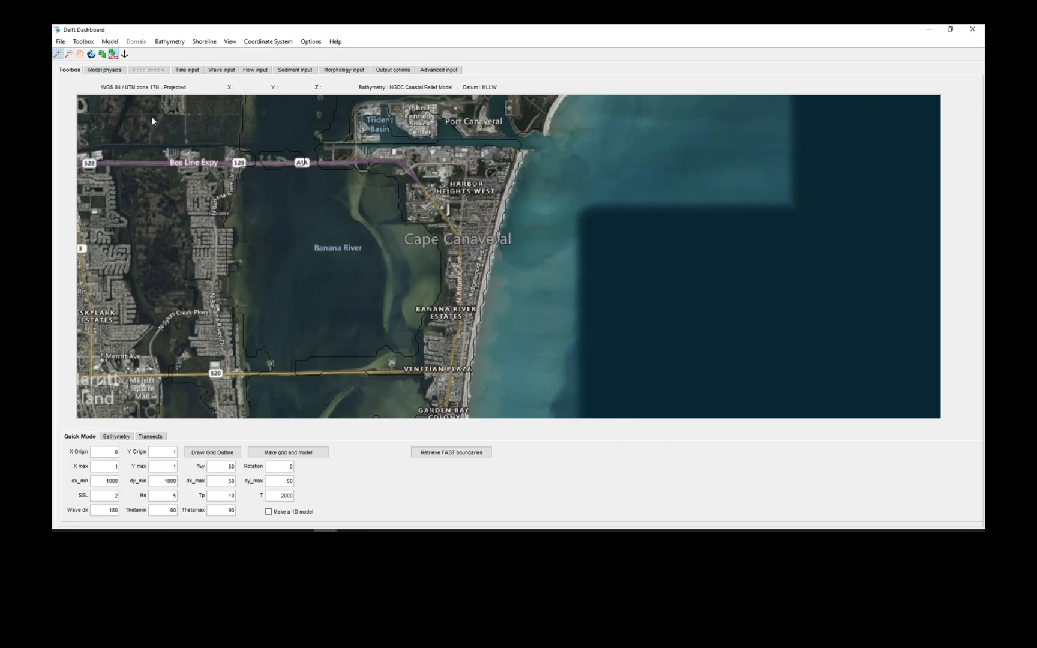
{"action": "left_click", "coordinate": [80, 53]}
{"action": "left_click_drag", "start_coordinate": [524, 189], "coordinate": [488, 227]}
{"action": "left_click", "coordinate": [57, 54]}
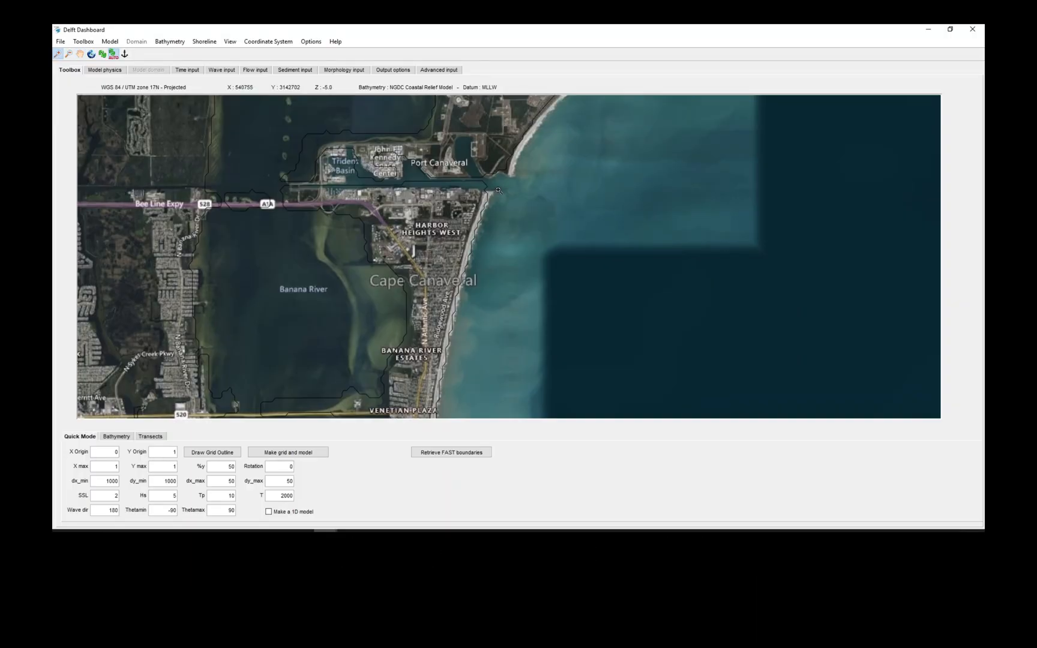
{"action": "left_click_drag", "start_coordinate": [394, 253], "coordinate": [557, 129]}
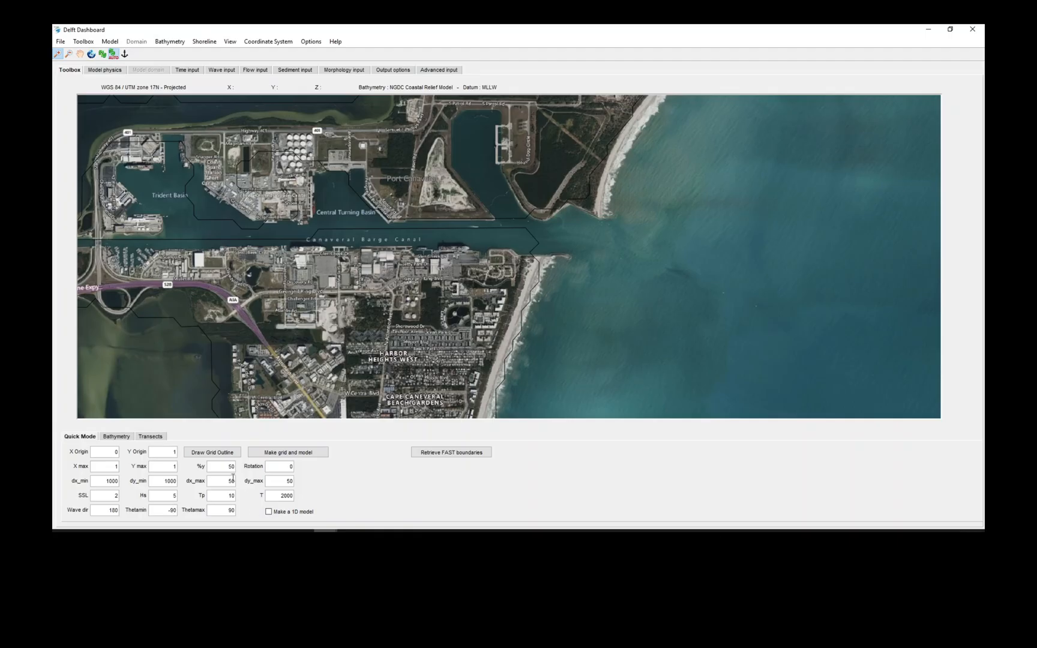
Set the minimum grid spacing of the XBeach model to 10 for both dx_min and dy_min
{"action": "double_click", "coordinate": [107, 482]}
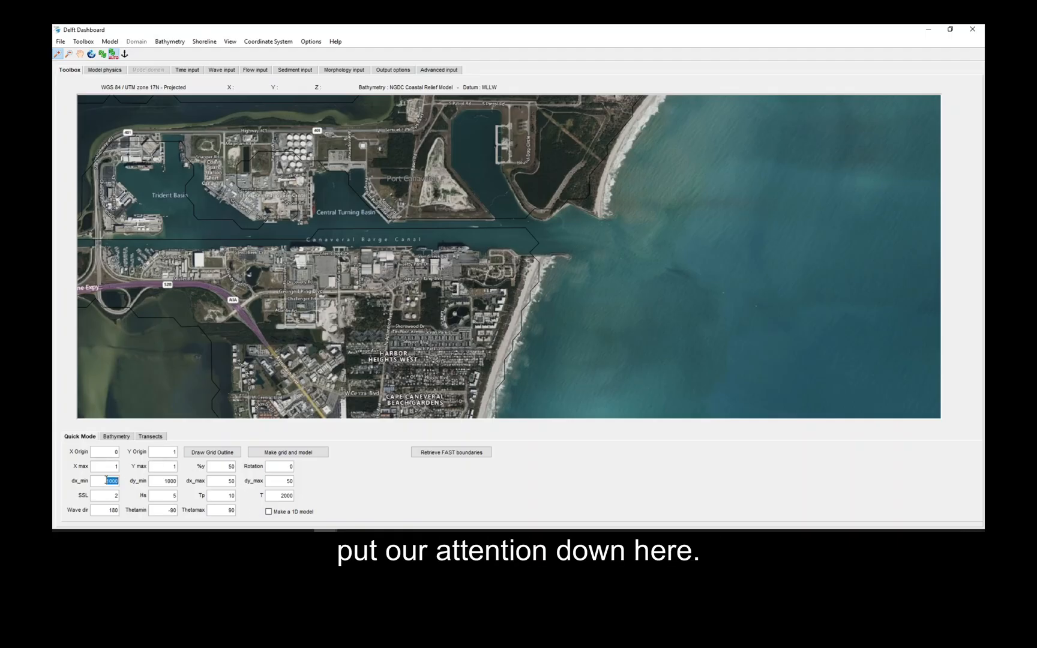
{"action": "double_click", "coordinate": [168, 480]}
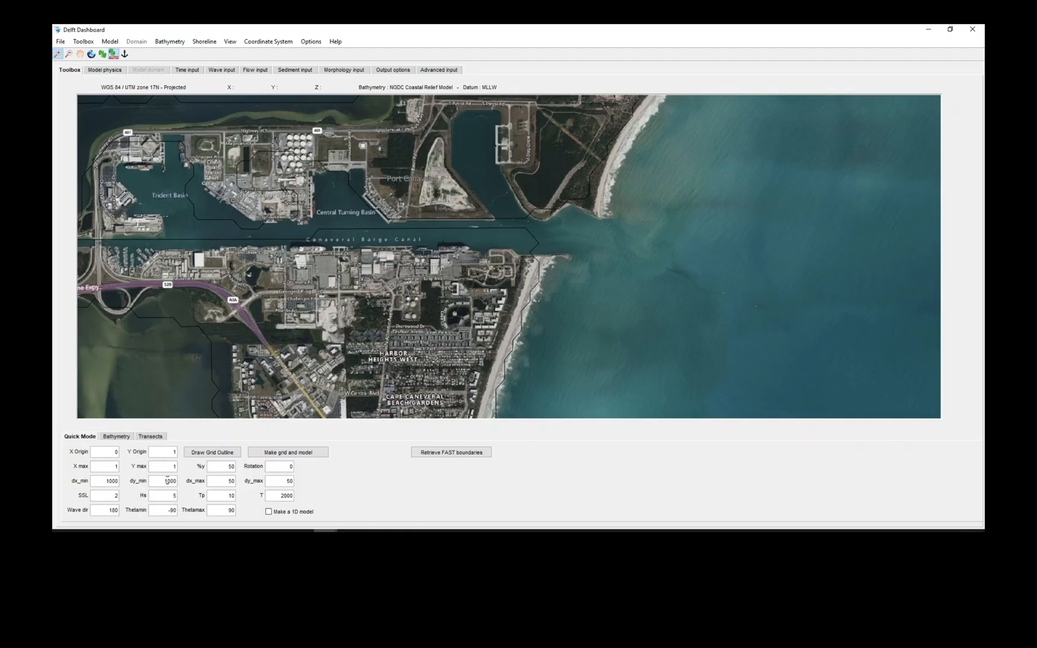
{"action": "left_click", "coordinate": [104, 481]}
{"action": "double_click", "coordinate": [156, 480]}
{"action": "type", "text": "1"}
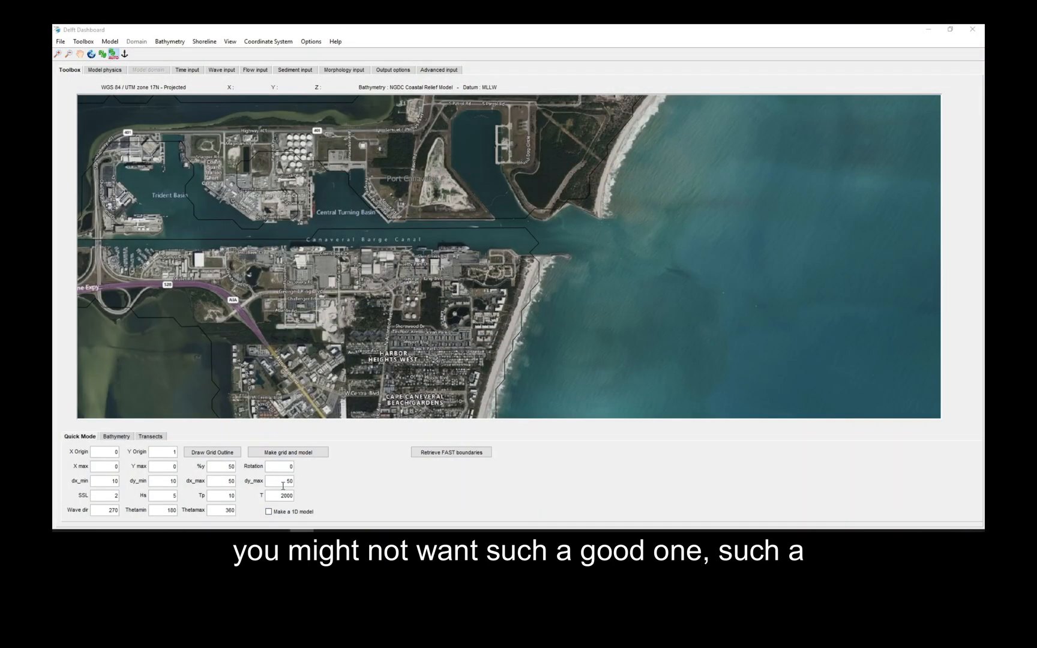
Set the %y value of the XBeach grid to 70
{"action": "left_click", "coordinate": [282, 482]}
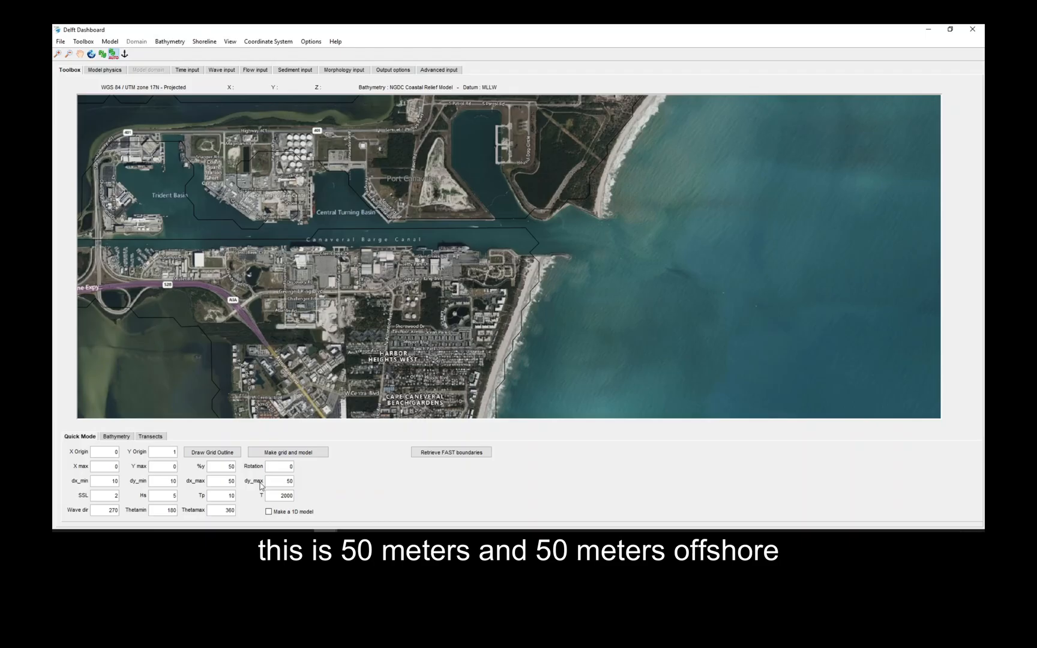
{"action": "double_click", "coordinate": [228, 467]}
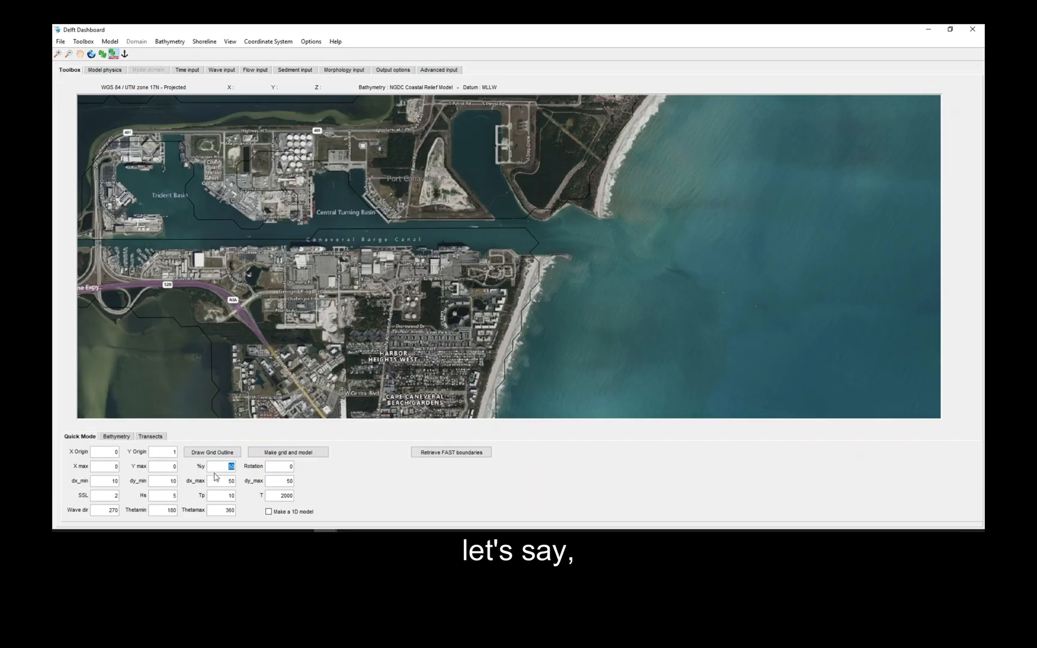
{"action": "type", "text": "70"}
{"action": "key", "text": "Tab"}
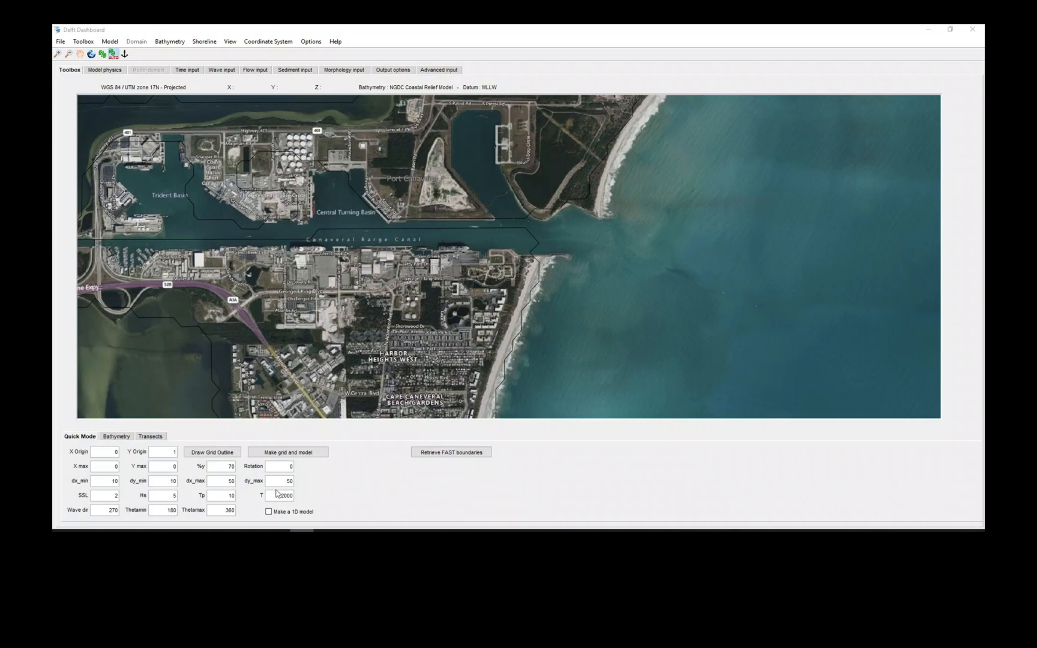
Draw a grid outline across the Port Canaveral entrance with X max about 359 and Y max about 156, rotated about -7.5 degrees
{"action": "left_click", "coordinate": [202, 455]}
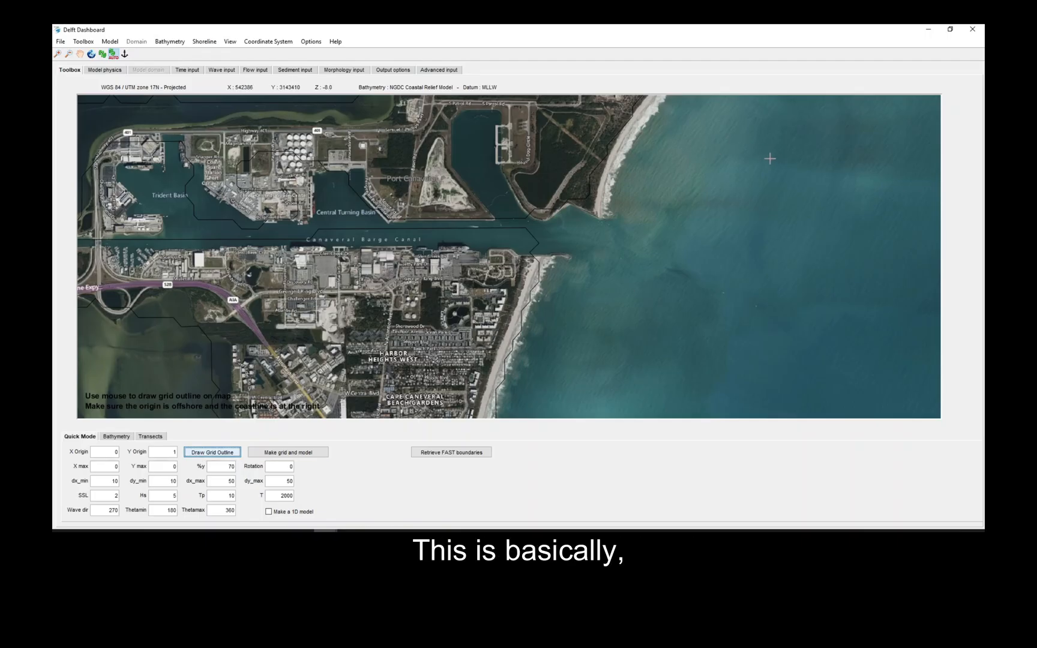
{"action": "left_click_drag", "start_coordinate": [780, 150], "coordinate": [401, 314]}
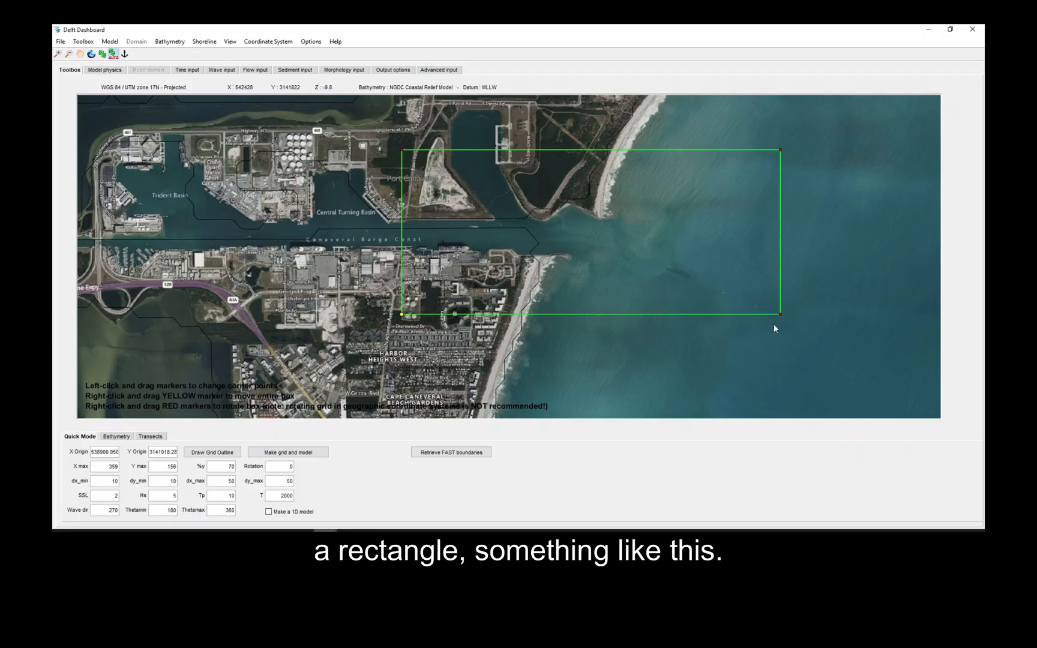
{"action": "mouse_move", "coordinate": [780, 312]}
{"action": "left_mouse_down"}
{"action": "mouse_move", "coordinate": [761, 358]}
{"action": "mouse_move", "coordinate": [777, 365]}
{"action": "left_mouse_up"}
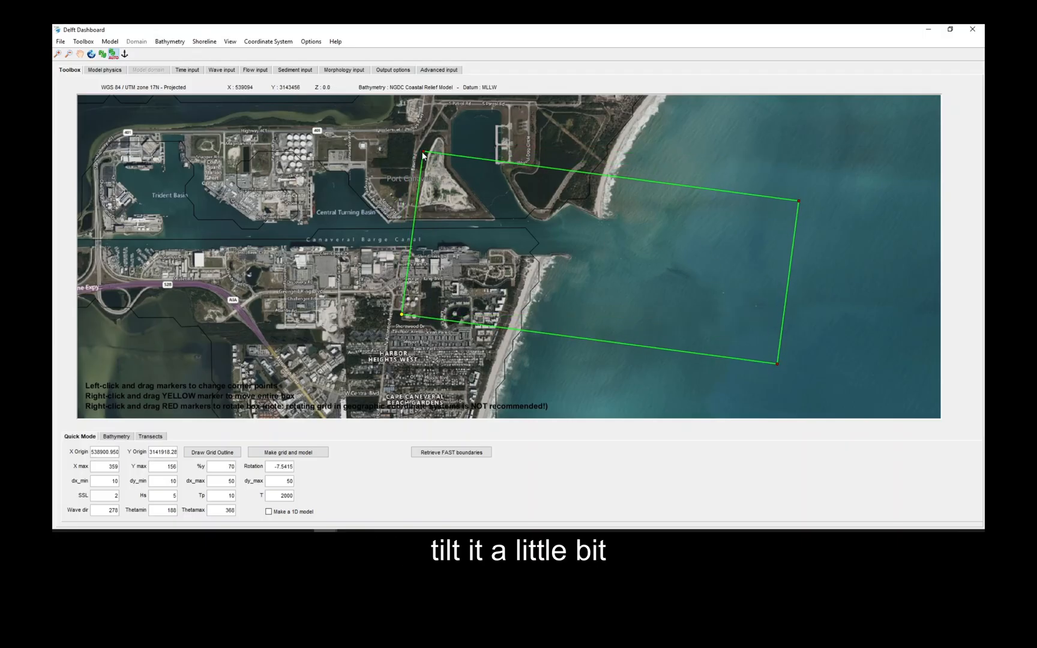
Enlarge and tilt the grid outline along the shoreline to X max about 342, Y max about 177 and rotation about -9.5 degrees
{"action": "left_click_drag", "start_coordinate": [423, 154], "coordinate": [426, 129]}
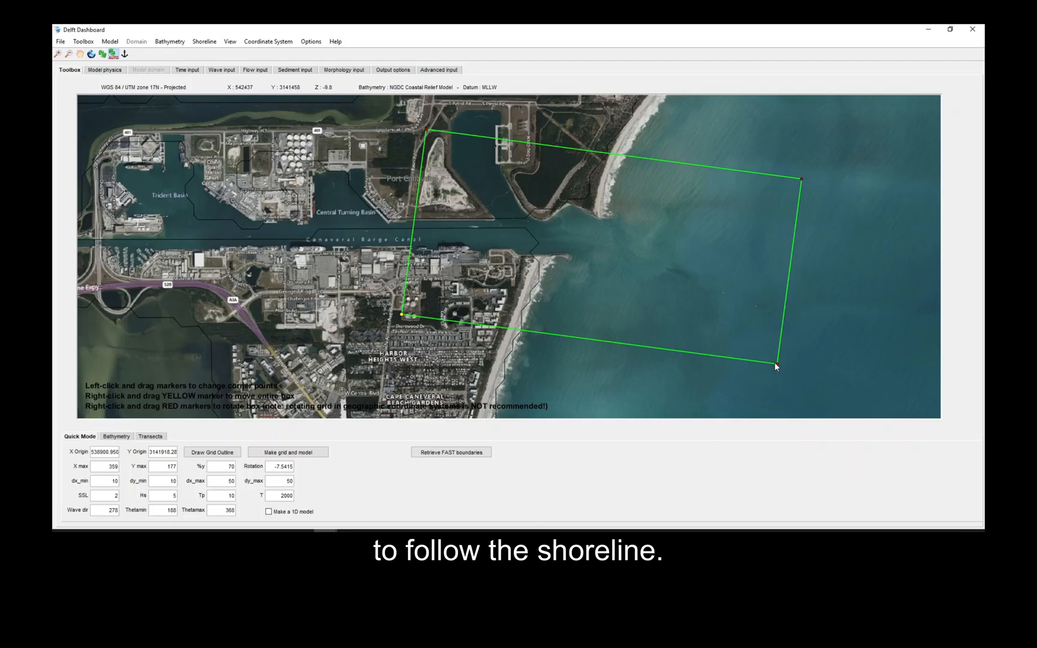
{"action": "mouse_move", "coordinate": [775, 363]}
{"action": "left_mouse_down"}
{"action": "mouse_move", "coordinate": [737, 370]}
{"action": "mouse_move", "coordinate": [757, 374]}
{"action": "left_mouse_up"}
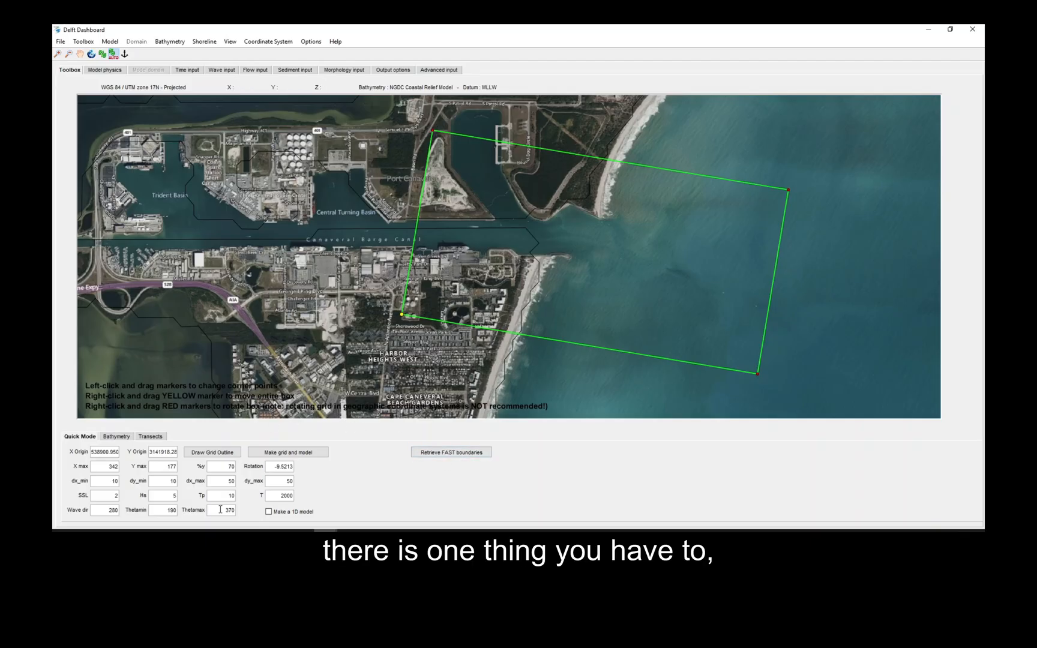
Redraw the grid outline across the harbour entrance and adjust it to X max about 291, Y max about 140, rotated about -5.6 degrees
{"action": "left_click", "coordinate": [214, 453]}
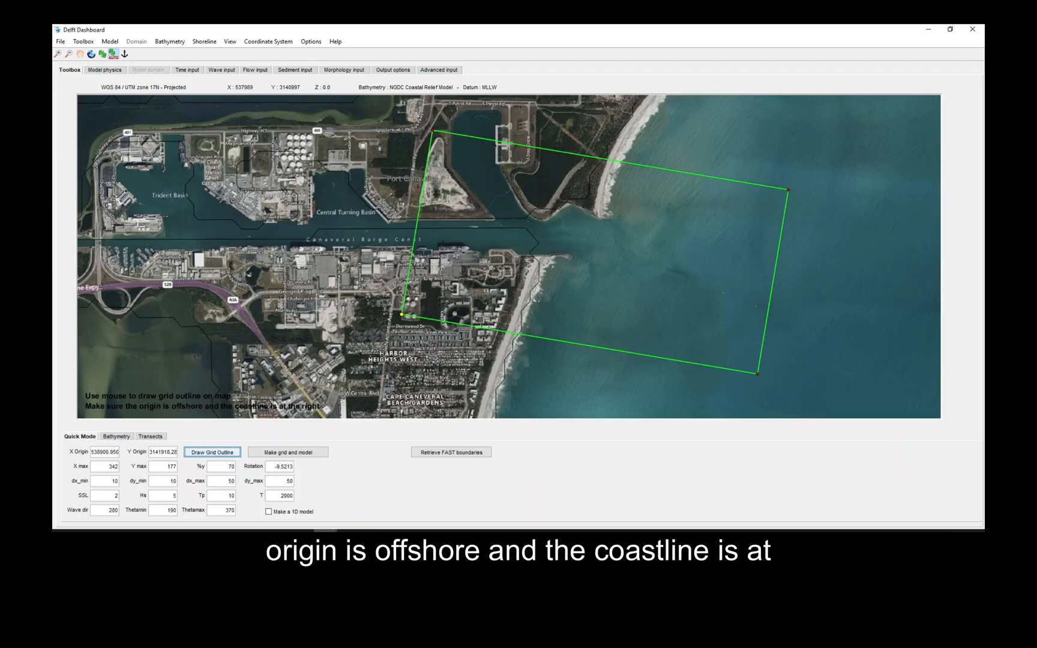
{"action": "mouse_move", "coordinate": [805, 181]}
{"action": "left_mouse_down"}
{"action": "mouse_move", "coordinate": [603, 250]}
{"action": "mouse_move", "coordinate": [450, 324]}
{"action": "left_mouse_up"}
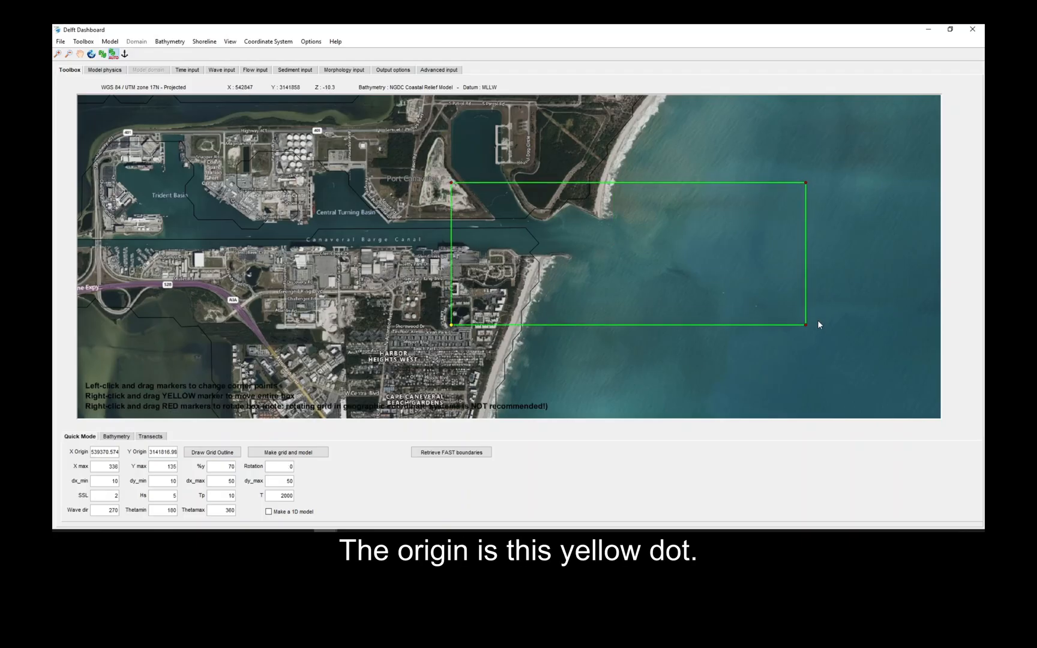
{"action": "mouse_move", "coordinate": [805, 323]}
{"action": "left_mouse_down"}
{"action": "mouse_move", "coordinate": [769, 348]}
{"action": "mouse_move", "coordinate": [802, 358]}
{"action": "left_mouse_up"}
{"action": "left_click_drag", "start_coordinate": [468, 186], "coordinate": [467, 164]}
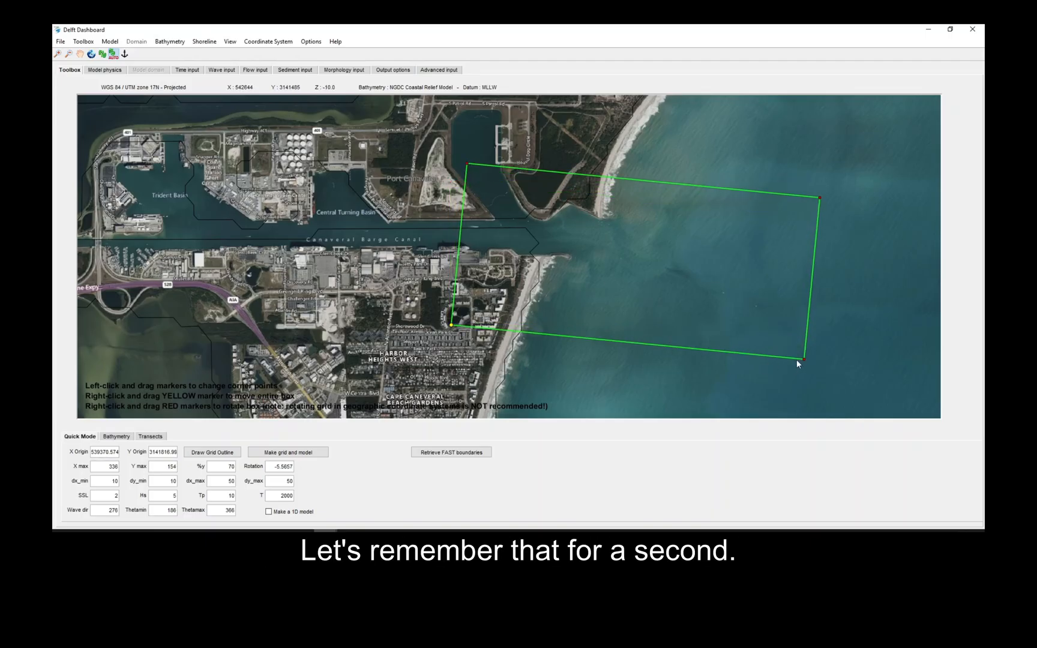
{"action": "left_click_drag", "start_coordinate": [805, 361], "coordinate": [718, 366]}
{"action": "left_click_drag", "start_coordinate": [451, 326], "coordinate": [415, 307]}
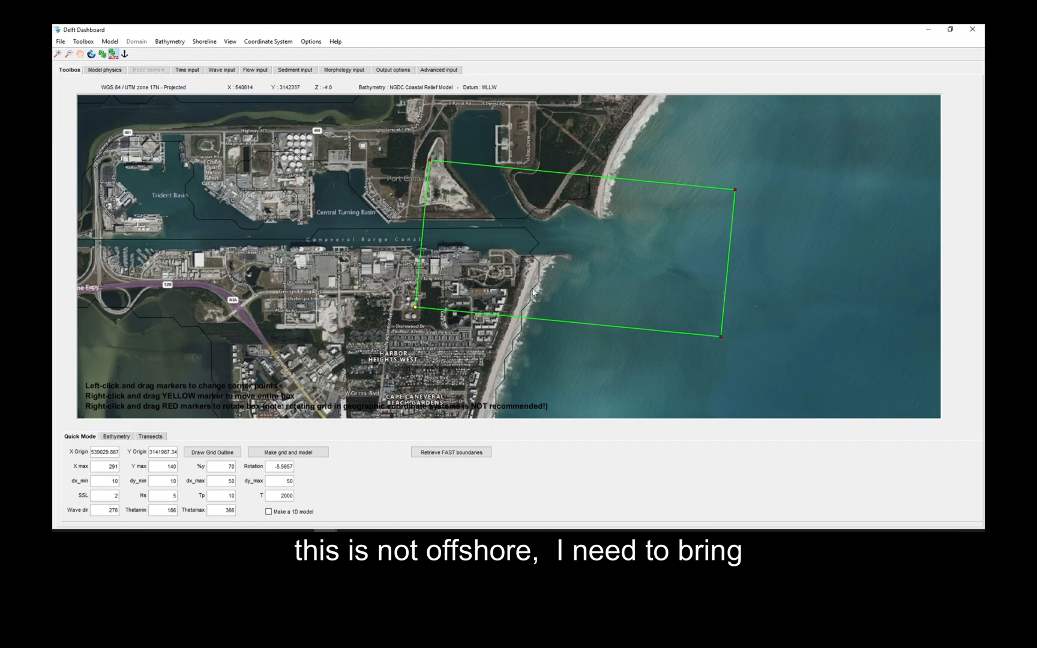
Rotate the grid outline to about 163 degrees so its origin faces the sea, and resize it to X max about 181 and Y max about 87
{"action": "mouse_move", "coordinate": [734, 189]}
{"action": "left_mouse_down"}
{"action": "mouse_move", "coordinate": [602, 151]}
{"action": "mouse_move", "coordinate": [317, 135]}
{"action": "mouse_move", "coordinate": [243, 186]}
{"action": "mouse_move", "coordinate": [211, 245]}
{"action": "mouse_move", "coordinate": [280, 286]}
{"action": "mouse_move", "coordinate": [284, 314]}
{"action": "left_mouse_up"}
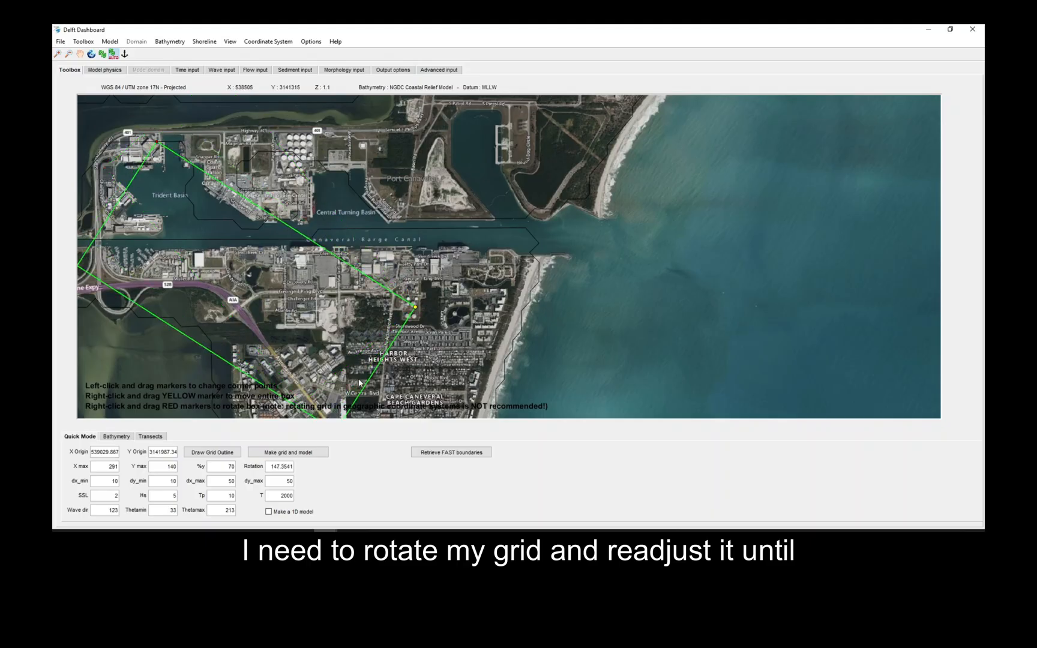
{"action": "left_click_drag", "start_coordinate": [415, 309], "coordinate": [456, 234]}
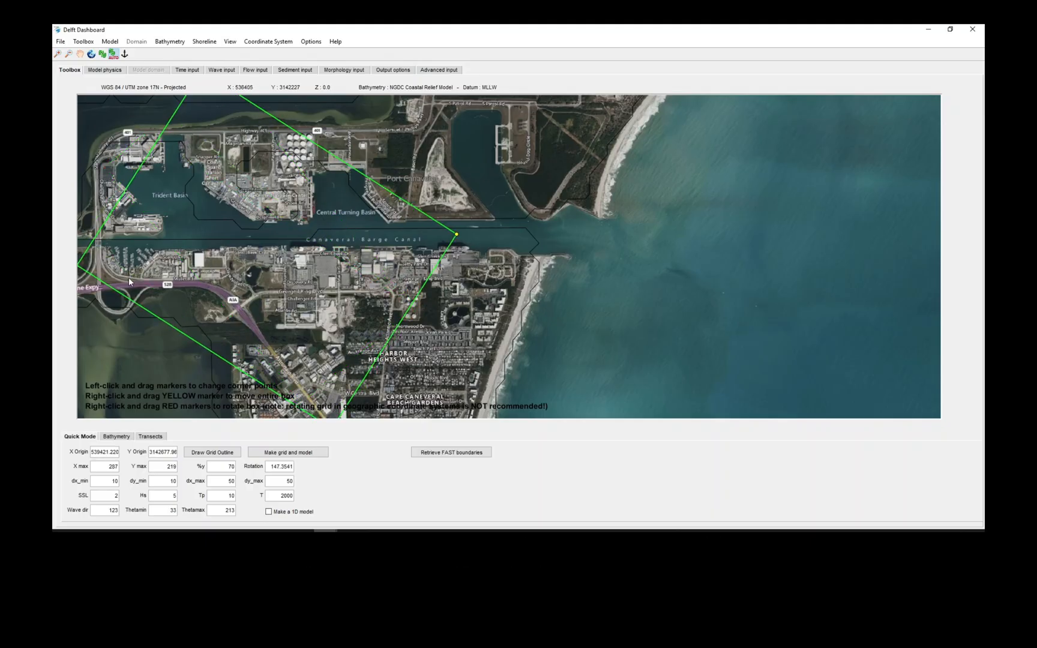
{"action": "scroll", "coordinate": [396, 246], "scroll_direction": "up", "scroll_amount": 2}
{"action": "scroll", "coordinate": [419, 254], "scroll_direction": "down", "scroll_amount": 2}
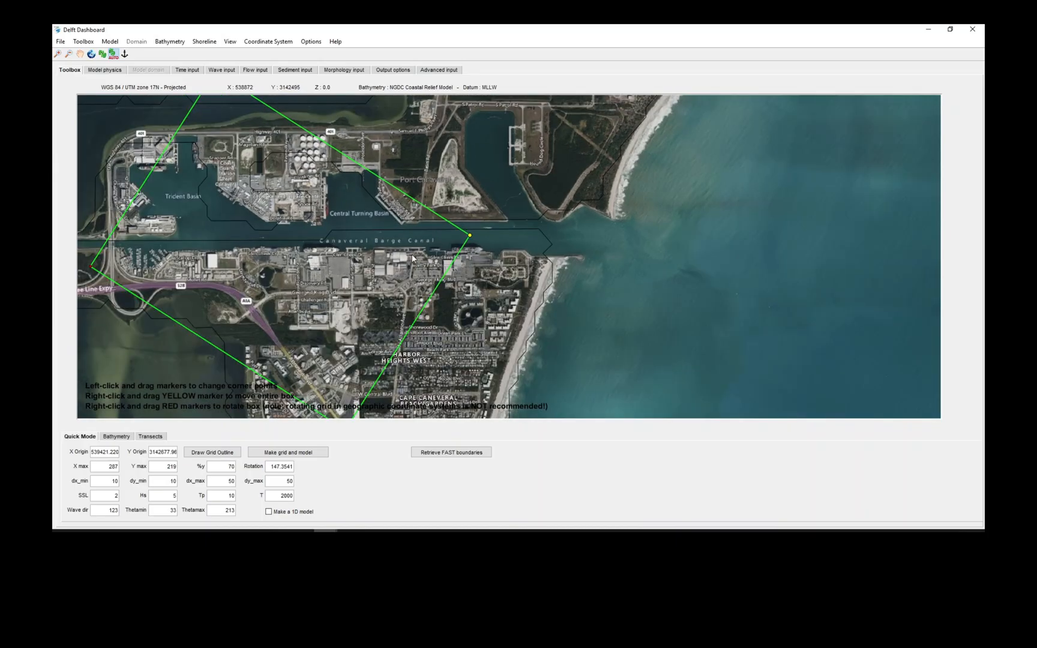
{"action": "scroll", "coordinate": [363, 362], "scroll_direction": "down", "scroll_amount": 1}
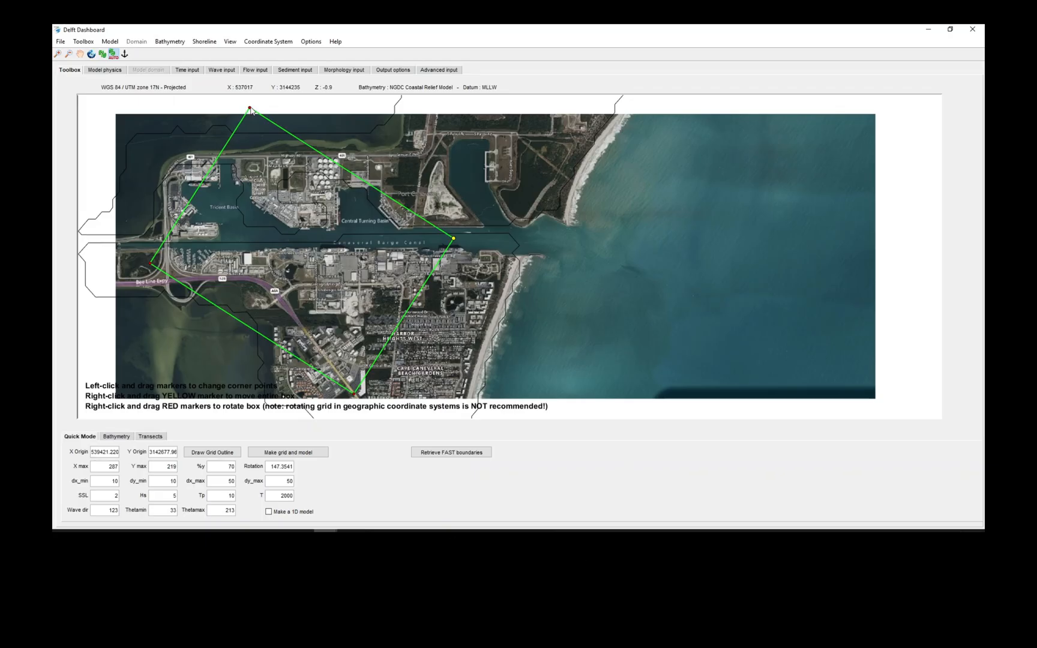
{"action": "left_click", "coordinate": [211, 453]}
{"action": "left_click_drag", "start_coordinate": [249, 108], "coordinate": [342, 379]}
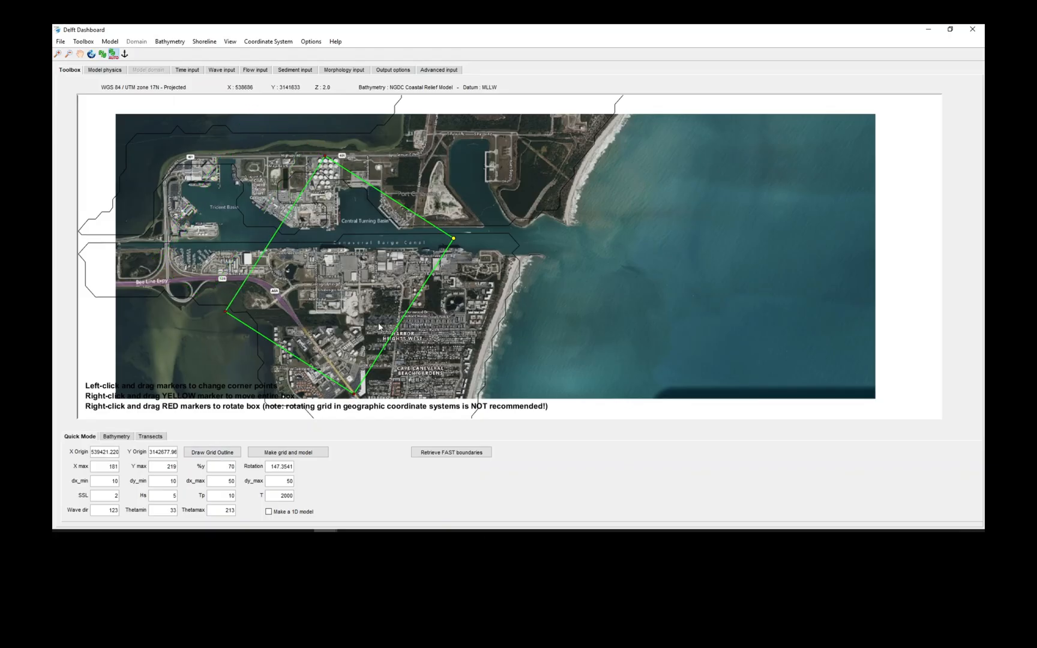
{"action": "mouse_move", "coordinate": [225, 315]}
{"action": "left_mouse_down"}
{"action": "mouse_move", "coordinate": [211, 340]}
{"action": "mouse_move", "coordinate": [254, 370]}
{"action": "left_mouse_up"}
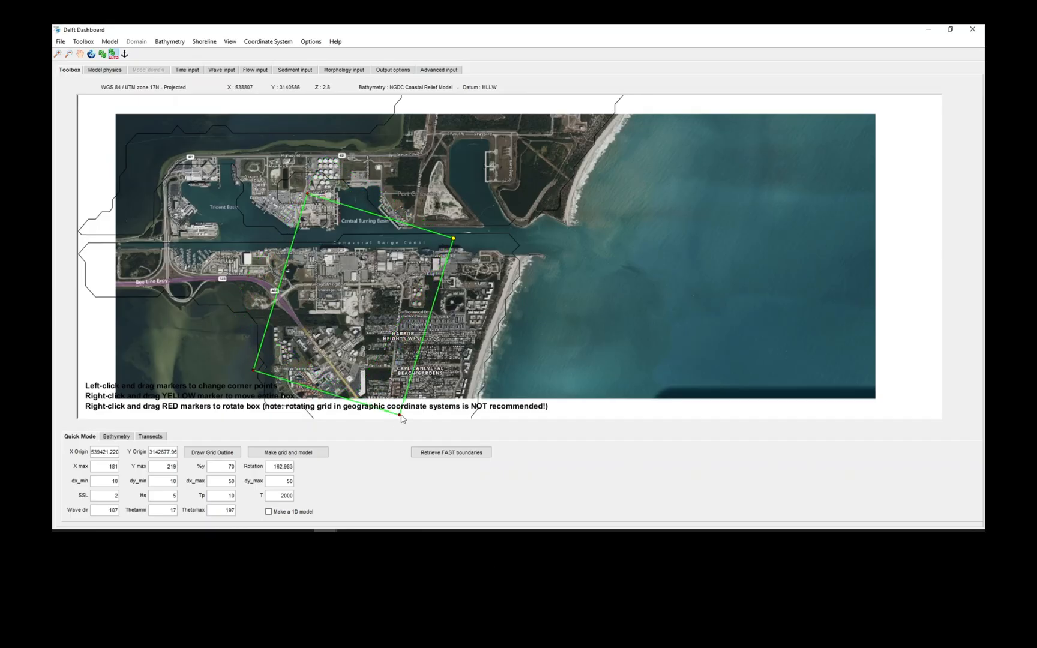
{"action": "left_click_drag", "start_coordinate": [399, 413], "coordinate": [431, 307]}
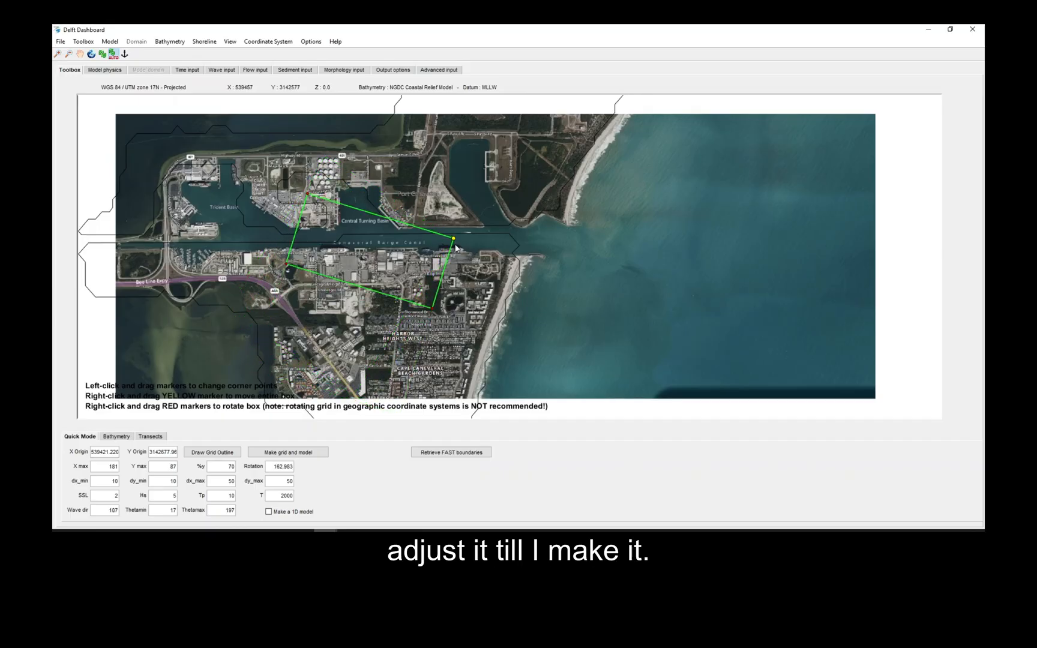
Move the grid origin offshore of the harbour entrance and resize the outline to X max about 262 and Y max about 210
{"action": "left_click_drag", "start_coordinate": [454, 240], "coordinate": [597, 244]}
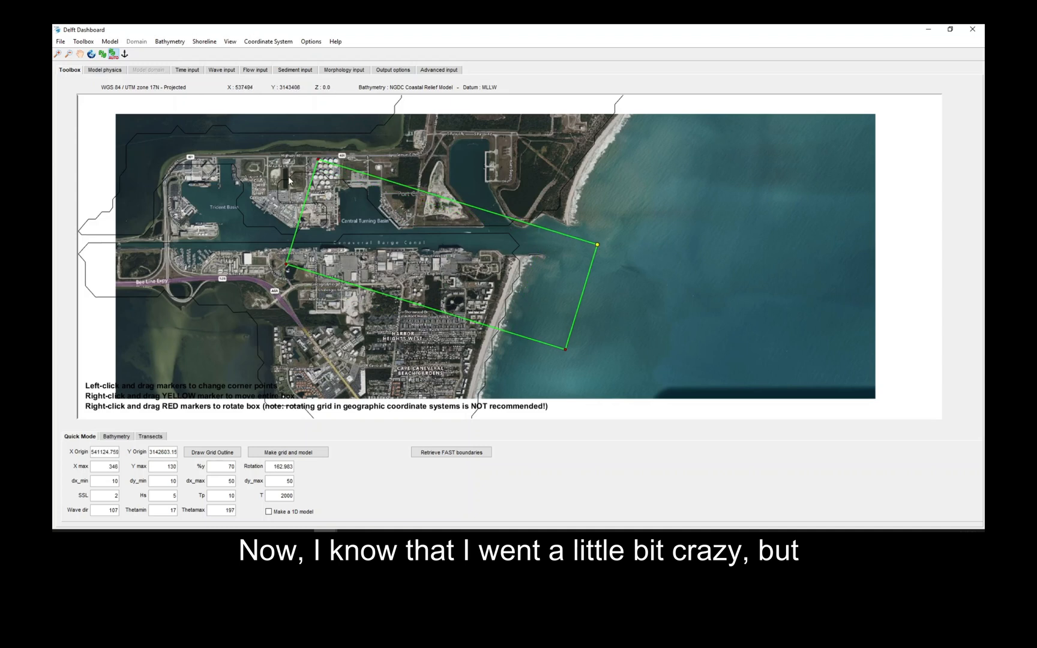
{"action": "left_click_drag", "start_coordinate": [318, 159], "coordinate": [428, 179]}
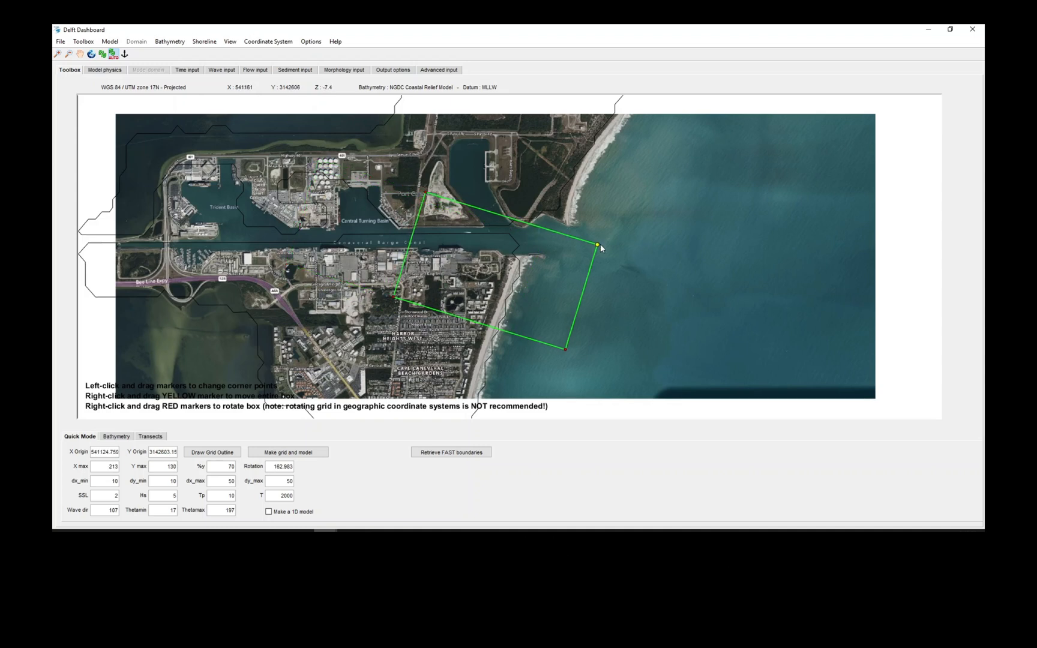
{"action": "mouse_move", "coordinate": [623, 219]}
{"action": "left_mouse_down"}
{"action": "mouse_move", "coordinate": [642, 192]}
{"action": "mouse_move", "coordinate": [707, 203]}
{"action": "left_mouse_up"}
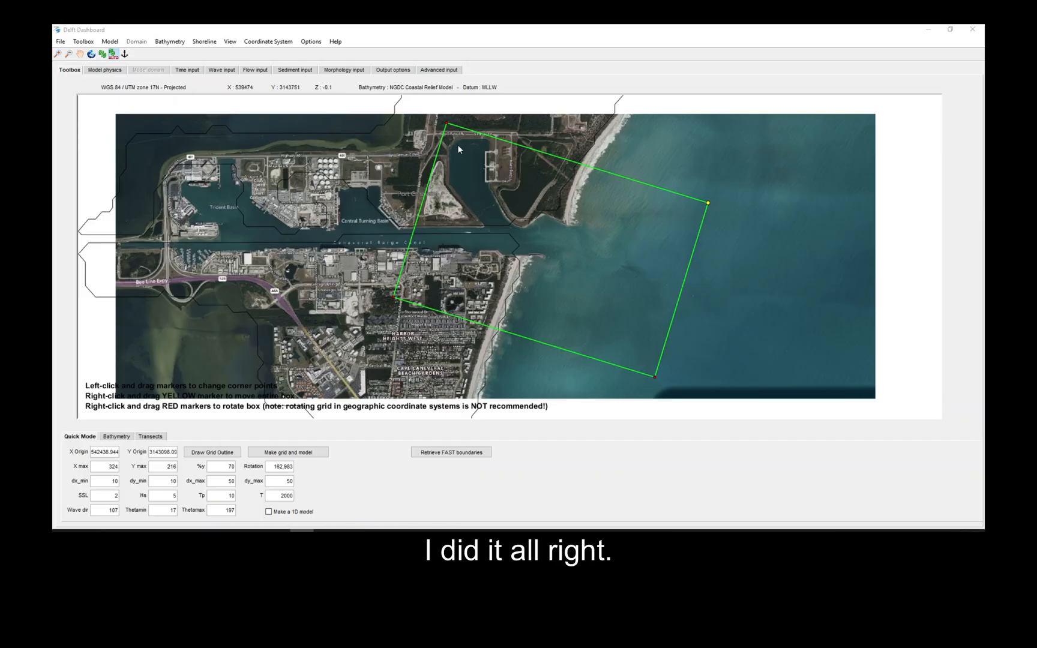
{"action": "mouse_move", "coordinate": [446, 125]}
{"action": "left_mouse_down"}
{"action": "mouse_move", "coordinate": [473, 146]}
{"action": "mouse_move", "coordinate": [479, 133]}
{"action": "left_mouse_up"}
{"action": "mouse_move", "coordinate": [653, 377]}
{"action": "left_mouse_down"}
{"action": "mouse_move", "coordinate": [636, 370]}
{"action": "mouse_move", "coordinate": [655, 374]}
{"action": "left_mouse_up"}
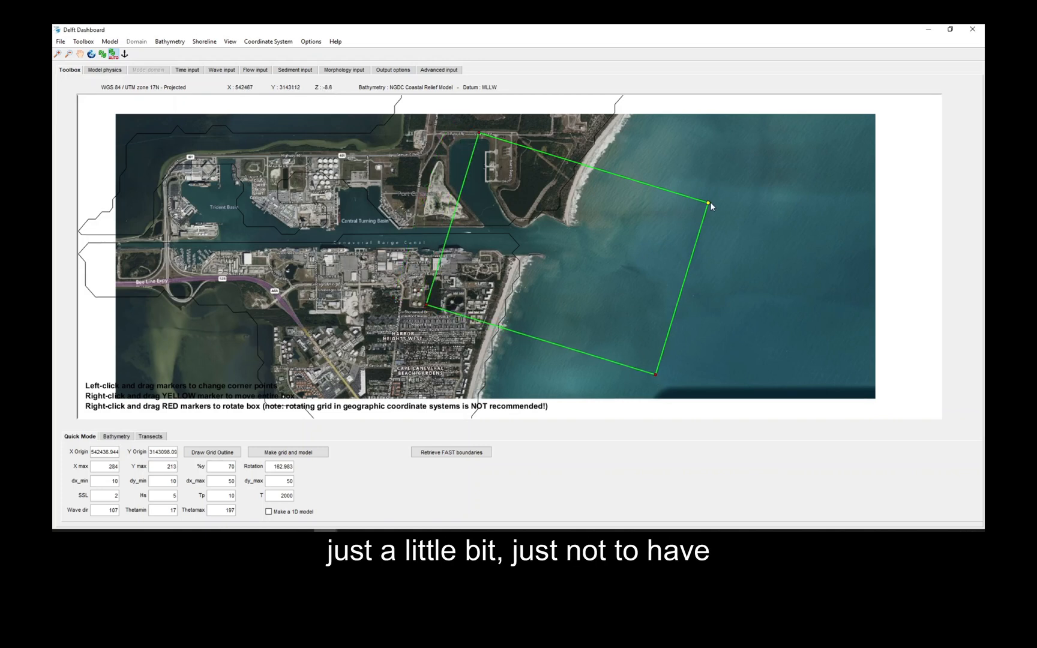
{"action": "left_click_drag", "start_coordinate": [710, 205], "coordinate": [690, 201]}
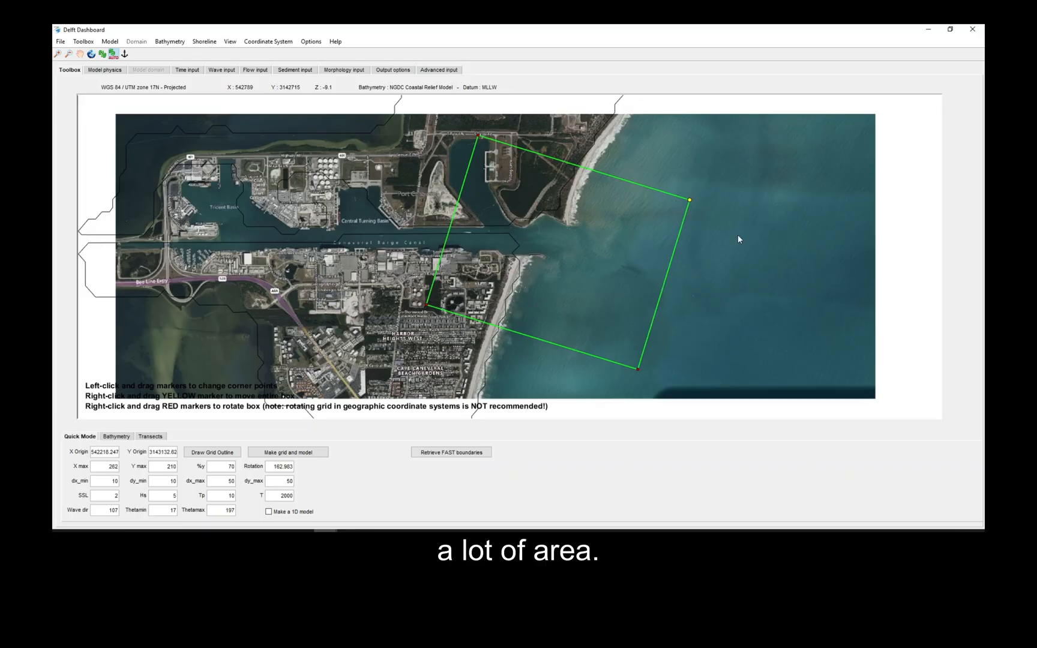
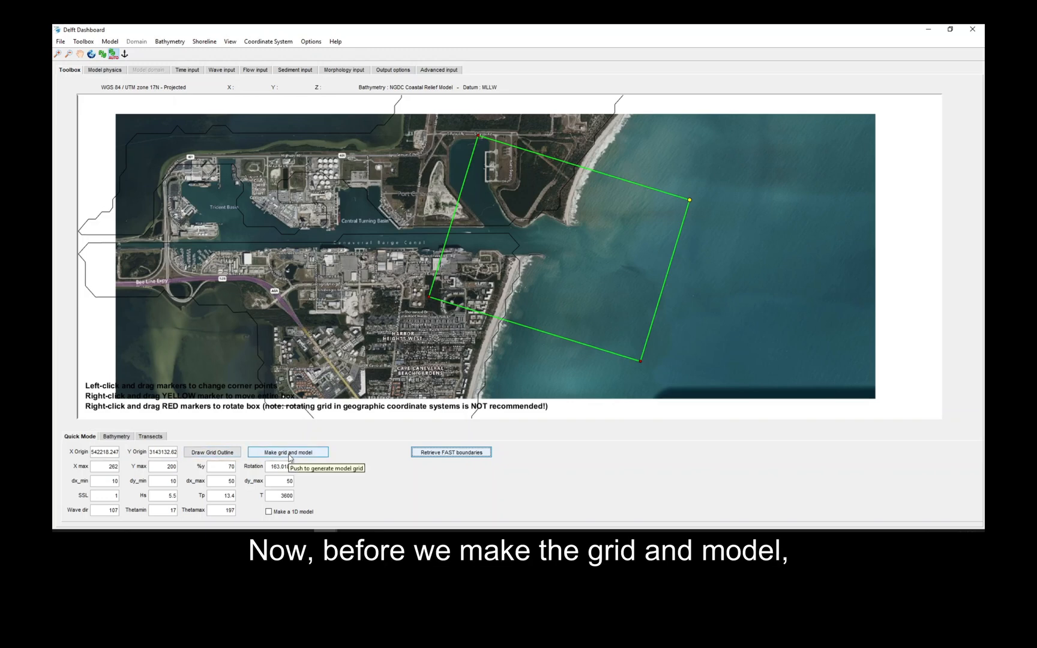
Add the NGDC Coastal Relief Model as the bathymetry dataset for the XBeach model and return to the quick grid settings
{"action": "left_click", "coordinate": [116, 436]}
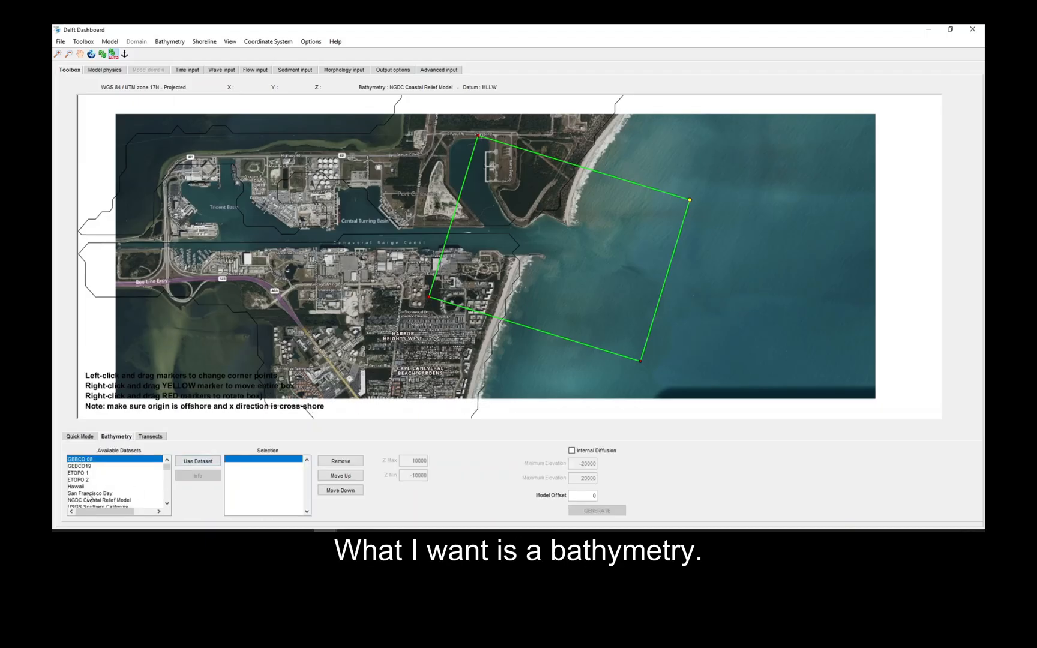
{"action": "left_click", "coordinate": [167, 503]}
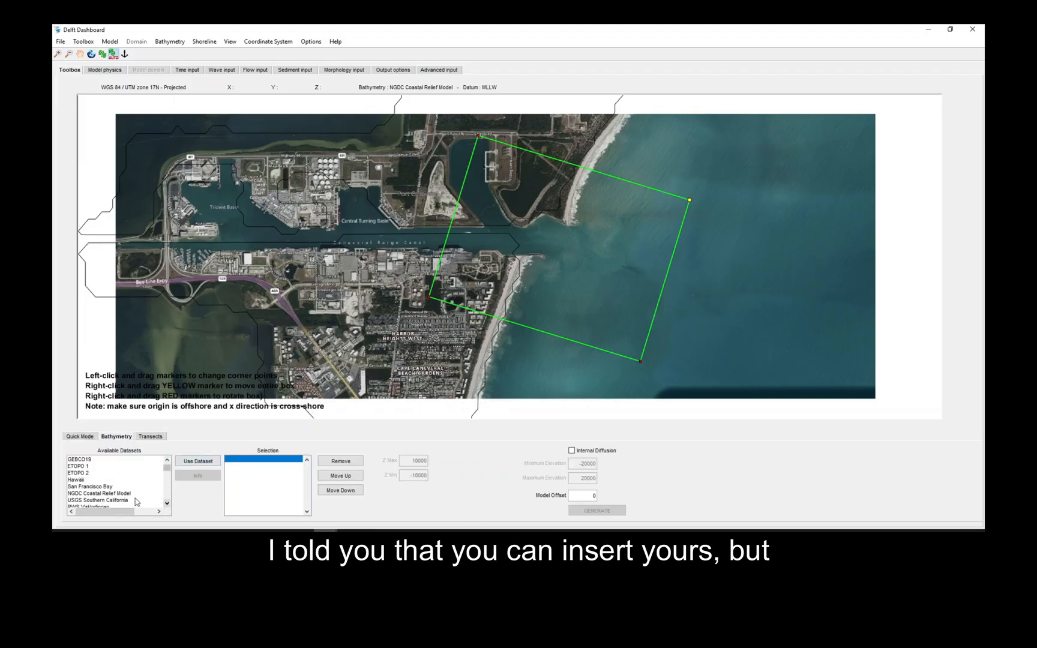
{"action": "left_click", "coordinate": [94, 495]}
{"action": "left_click", "coordinate": [198, 460]}
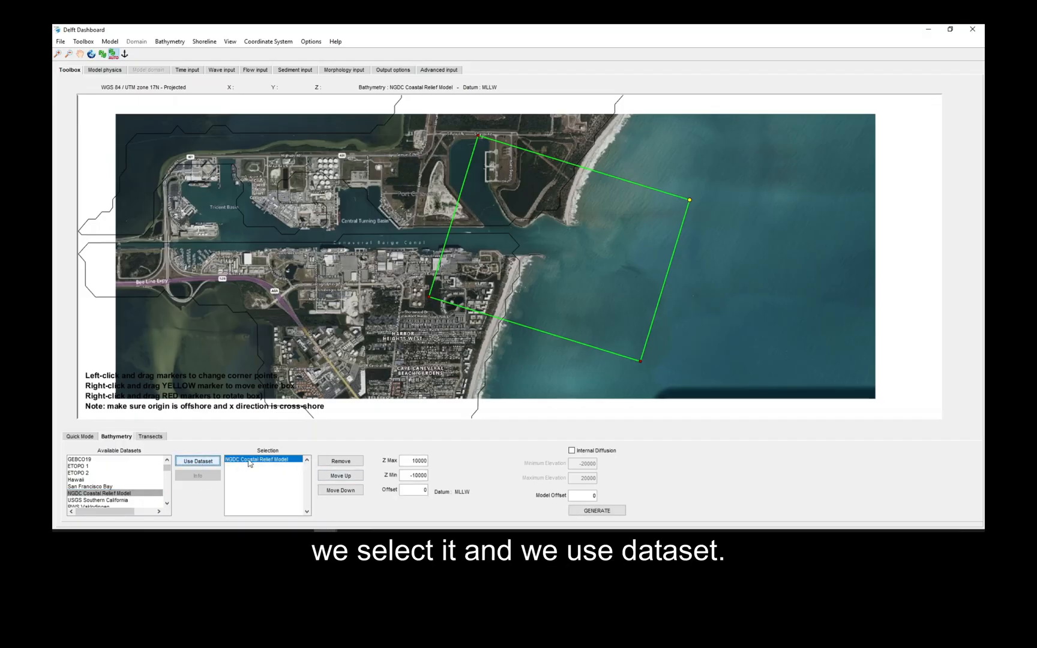
{"action": "left_click", "coordinate": [80, 436]}
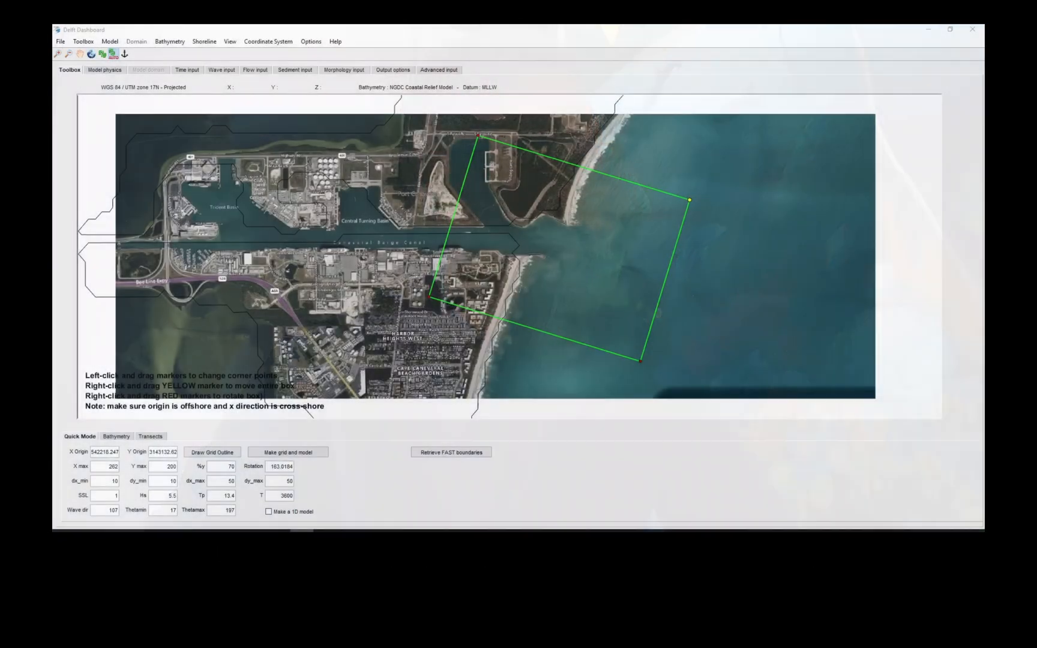
Review the model's physical processes, physical constants and time settings
{"action": "left_click", "coordinate": [104, 70]}
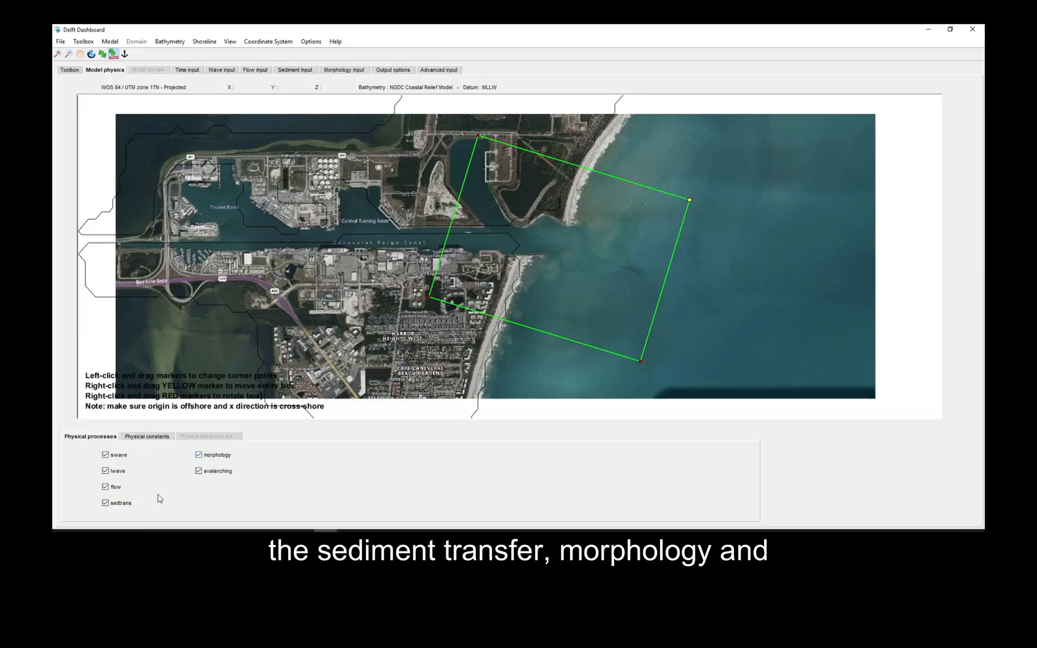
{"action": "left_click", "coordinate": [150, 439]}
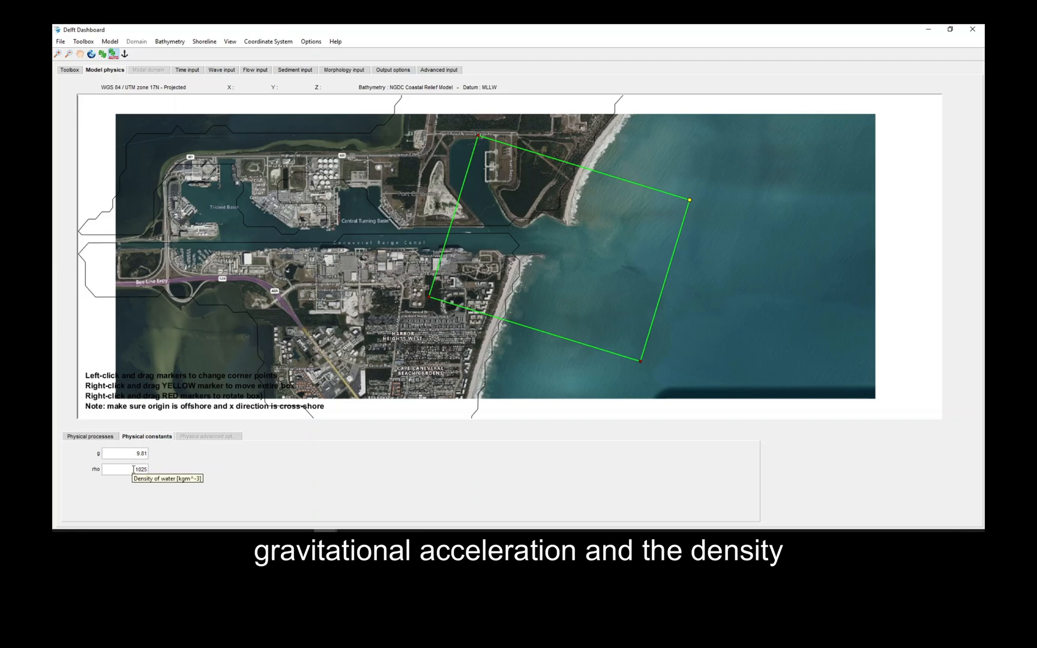
{"action": "left_click", "coordinate": [185, 71]}
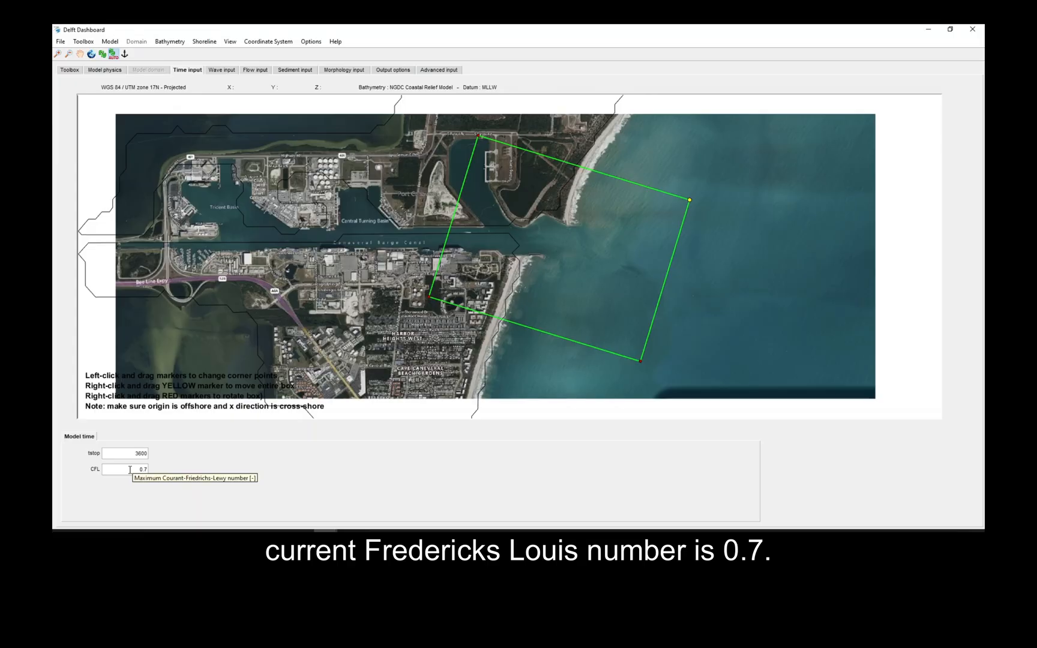
Look through the wave input settings, from the boundary conditions and spectrum to the numerics and advanced options
{"action": "left_click", "coordinate": [221, 70]}
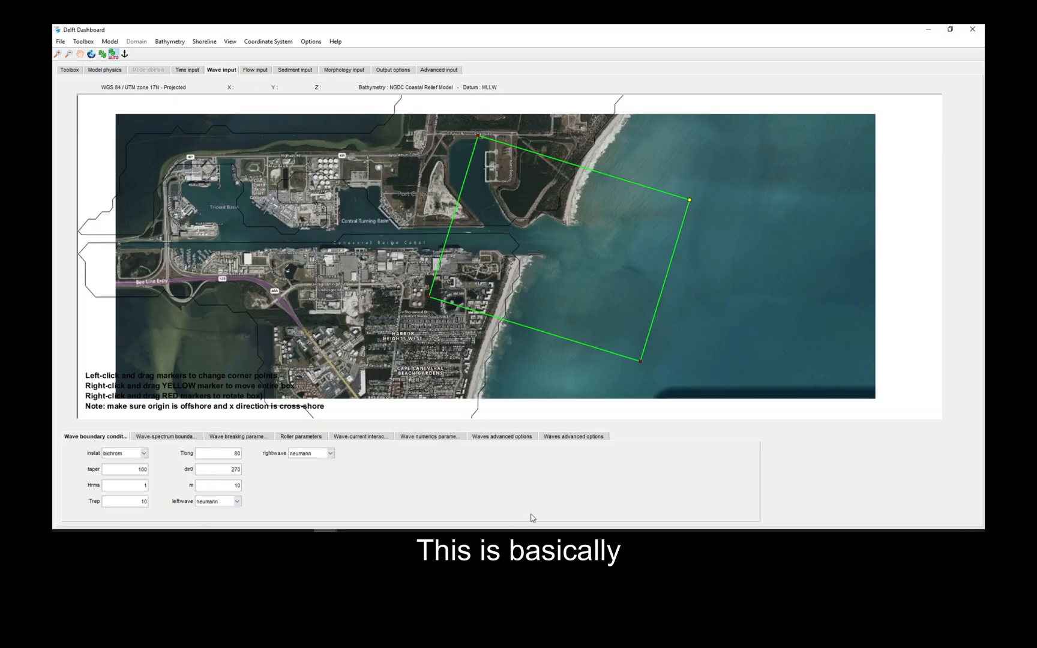
{"action": "left_click", "coordinate": [180, 438]}
{"action": "left_click", "coordinate": [262, 438]}
{"action": "left_click", "coordinate": [303, 437]}
{"action": "left_click", "coordinate": [360, 437]}
{"action": "left_click", "coordinate": [415, 439]}
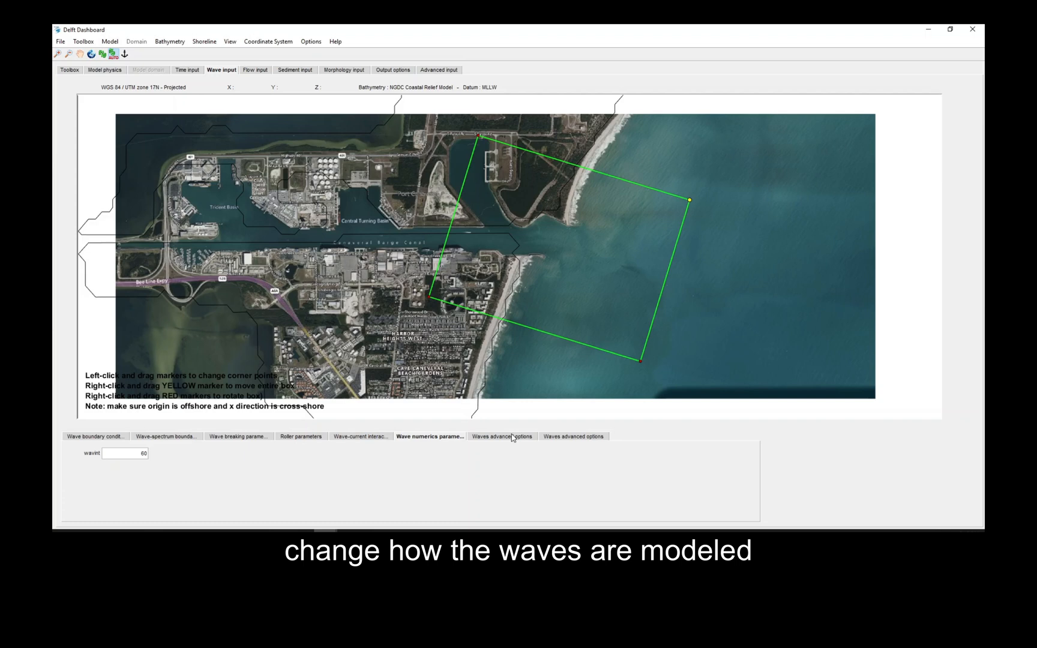
{"action": "left_click", "coordinate": [576, 437]}
{"action": "left_click", "coordinate": [582, 438]}
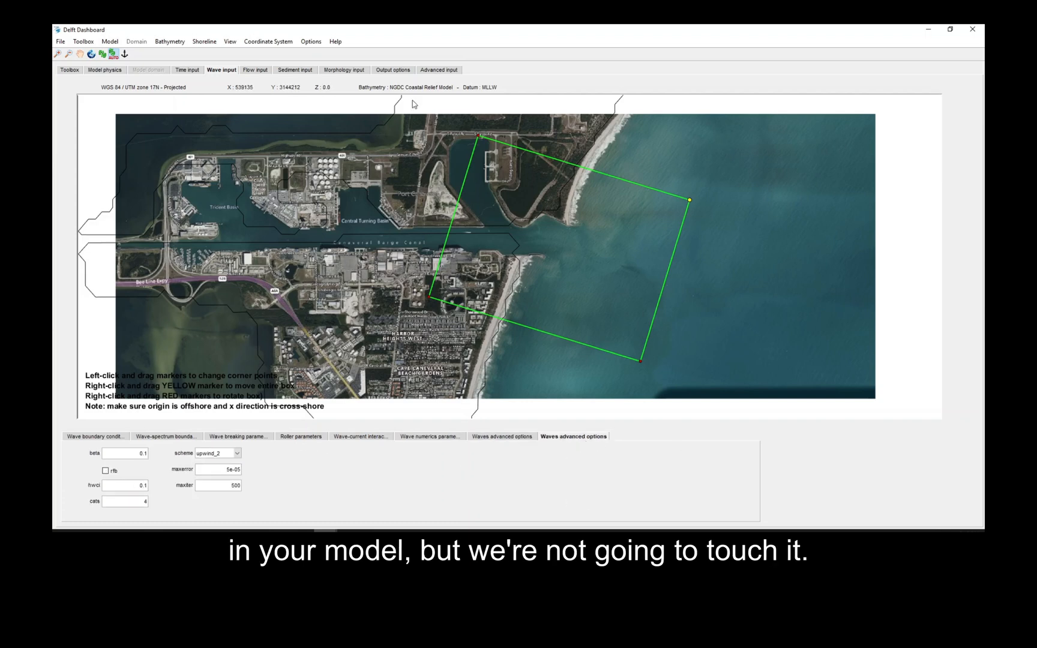
Review the flow and tide boundary conditions and the sediment transport, numerics and advanced sediment options
{"action": "left_click", "coordinate": [254, 71]}
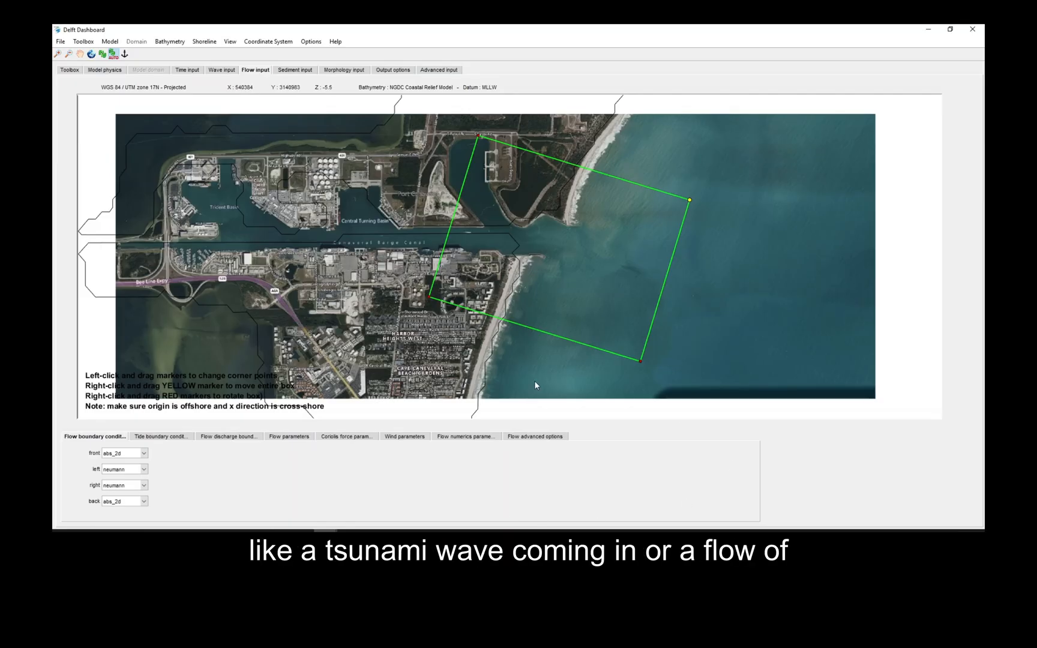
{"action": "left_click", "coordinate": [147, 437]}
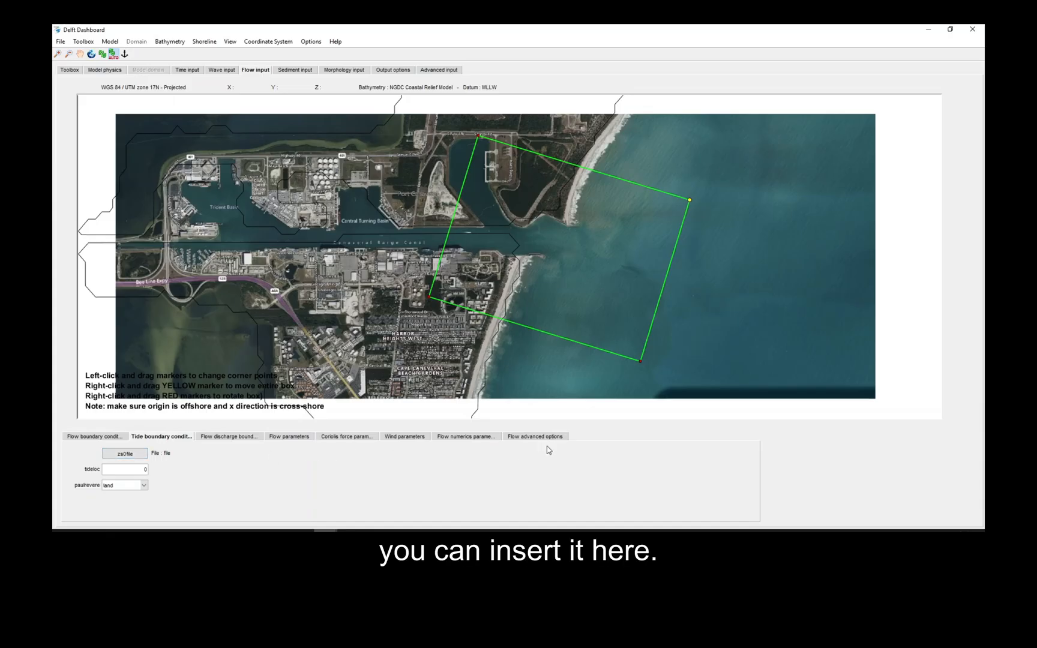
{"action": "left_click", "coordinate": [297, 70]}
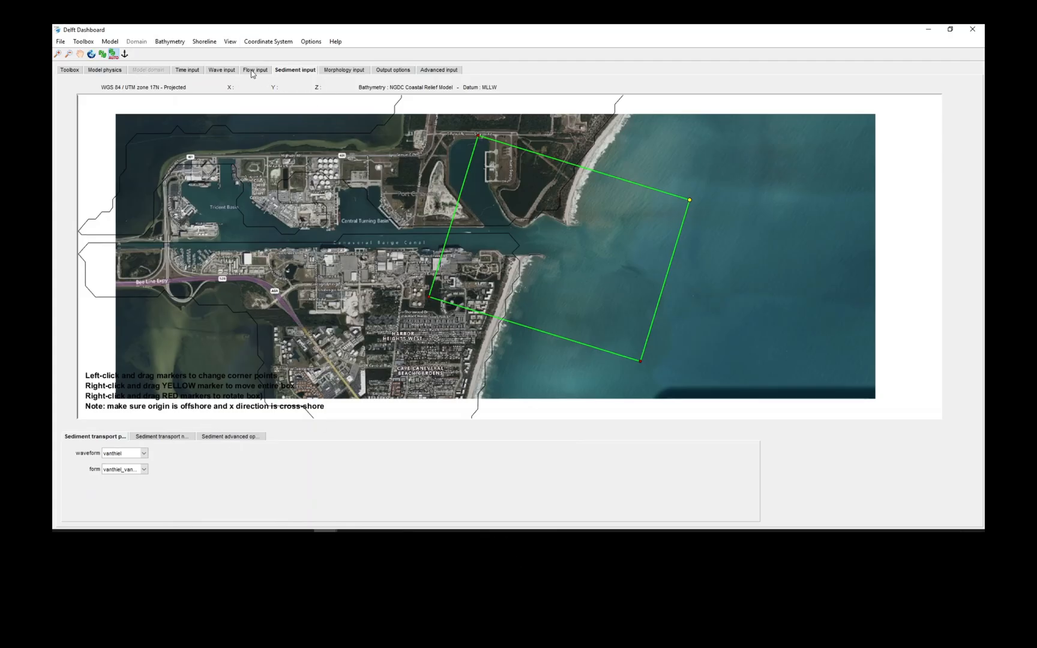
{"action": "left_click", "coordinate": [175, 438]}
{"action": "left_click", "coordinate": [236, 440]}
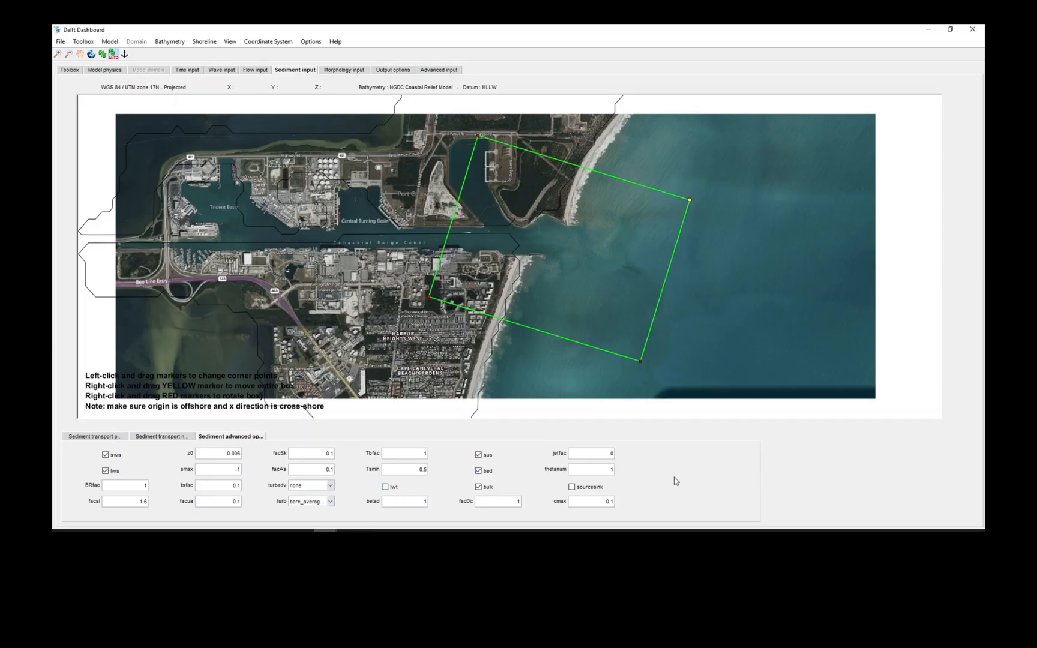
Review the morphology input, covering bed composition with D50 and D90, morphology parameters, bed update numerics and advanced options
{"action": "left_click", "coordinate": [339, 70]}
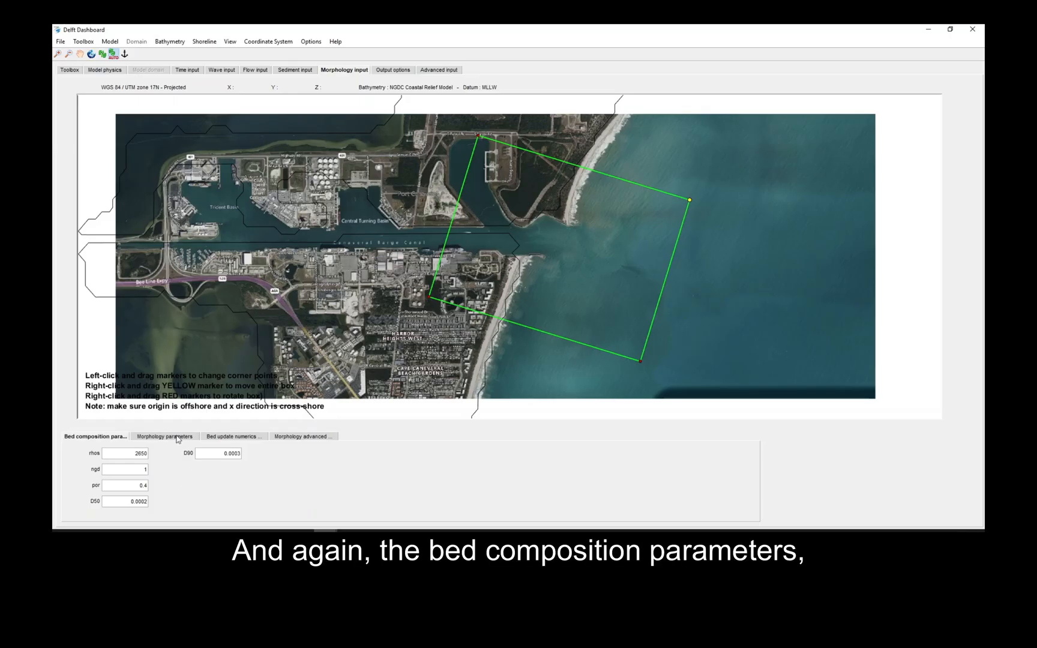
{"action": "double_click", "coordinate": [125, 499]}
{"action": "double_click", "coordinate": [224, 452]}
{"action": "left_click", "coordinate": [152, 442]}
{"action": "left_click", "coordinate": [231, 442]}
{"action": "left_click", "coordinate": [303, 437]}
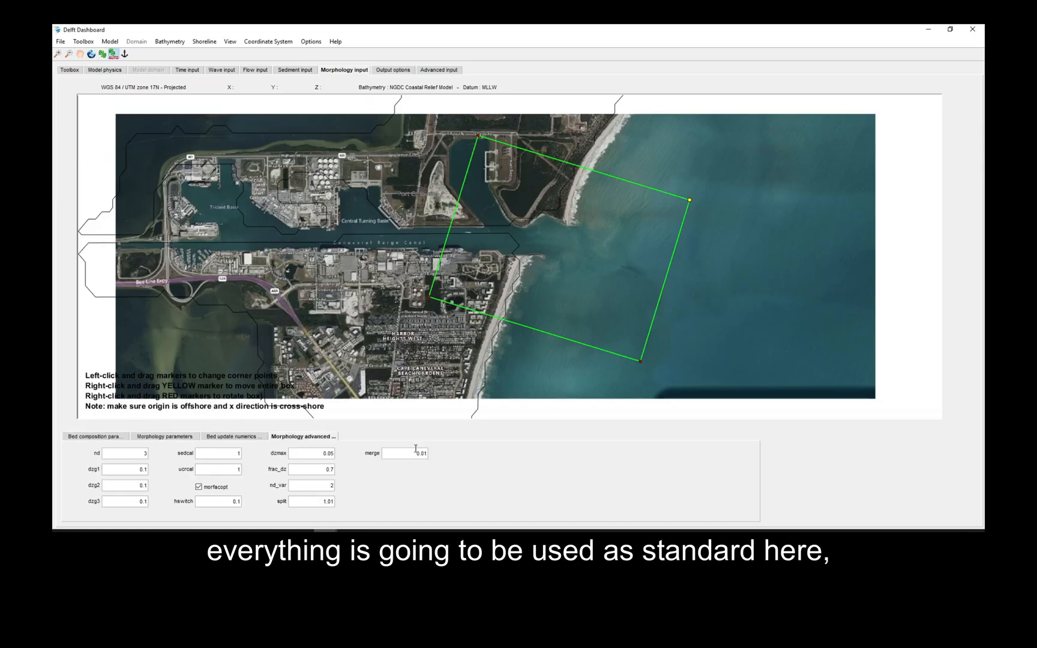
Review the output options, covering output variables, output projection, drifter parameters and advanced output options
{"action": "left_click", "coordinate": [396, 71]}
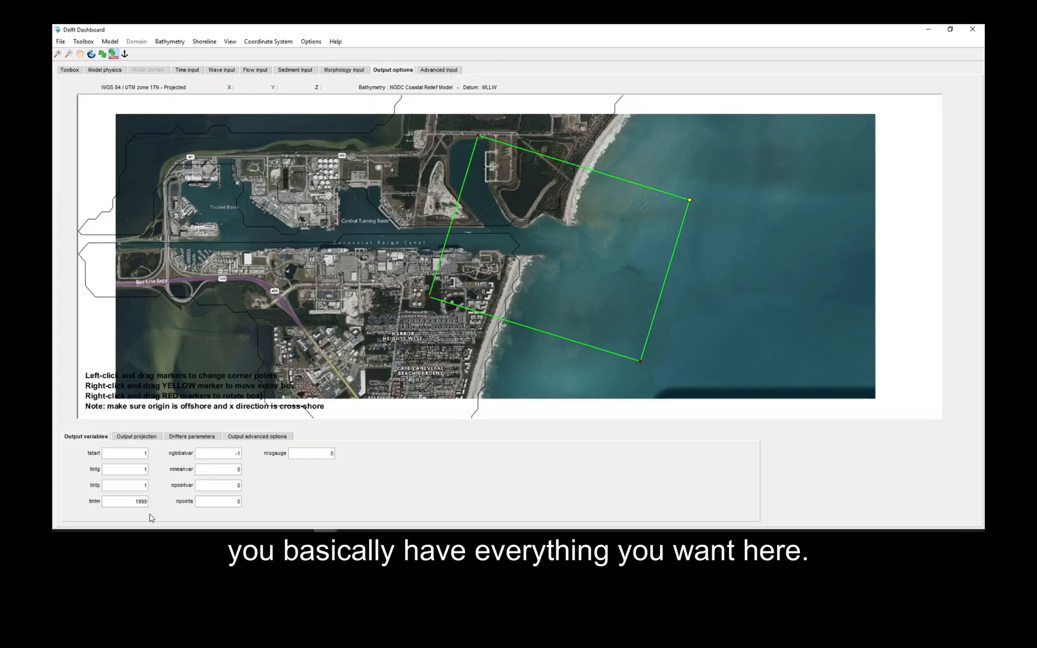
{"action": "left_click", "coordinate": [128, 438]}
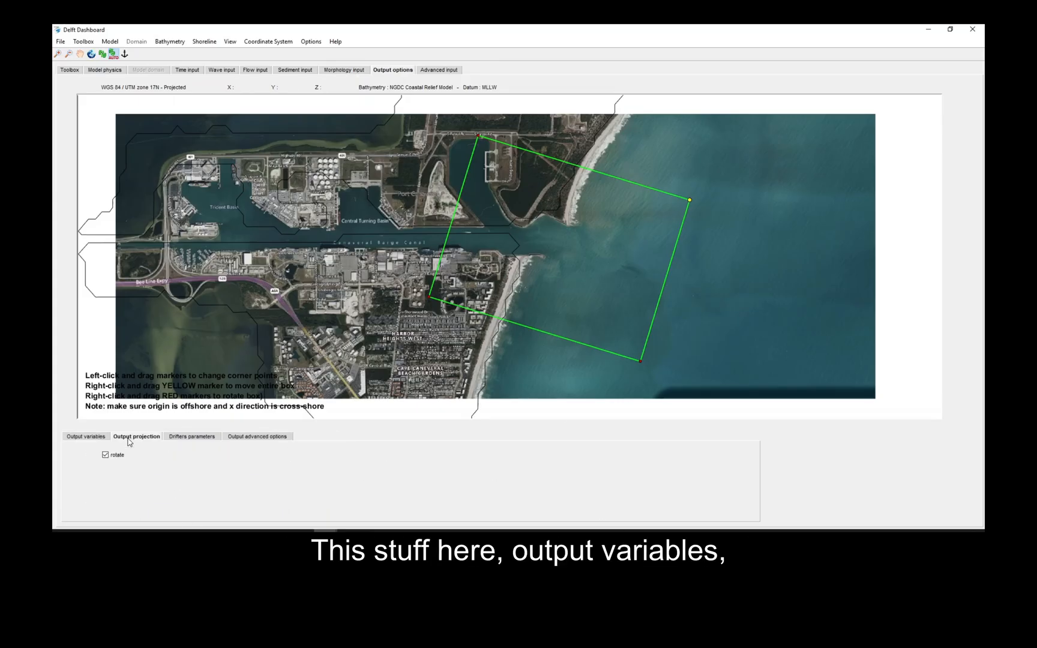
{"action": "left_click", "coordinate": [196, 440]}
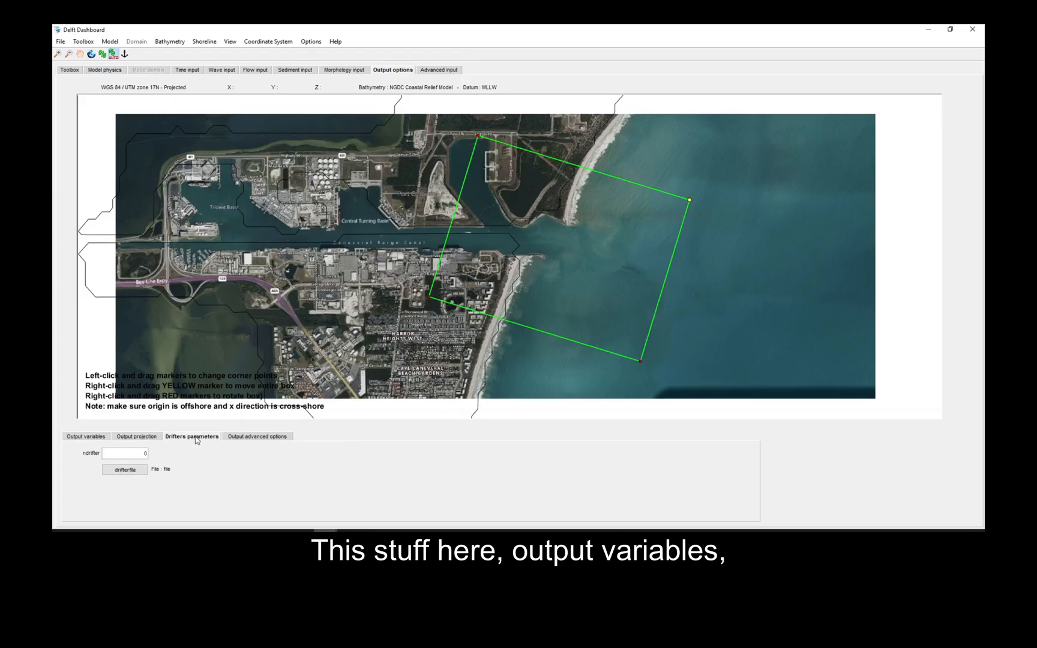
{"action": "left_click", "coordinate": [268, 439]}
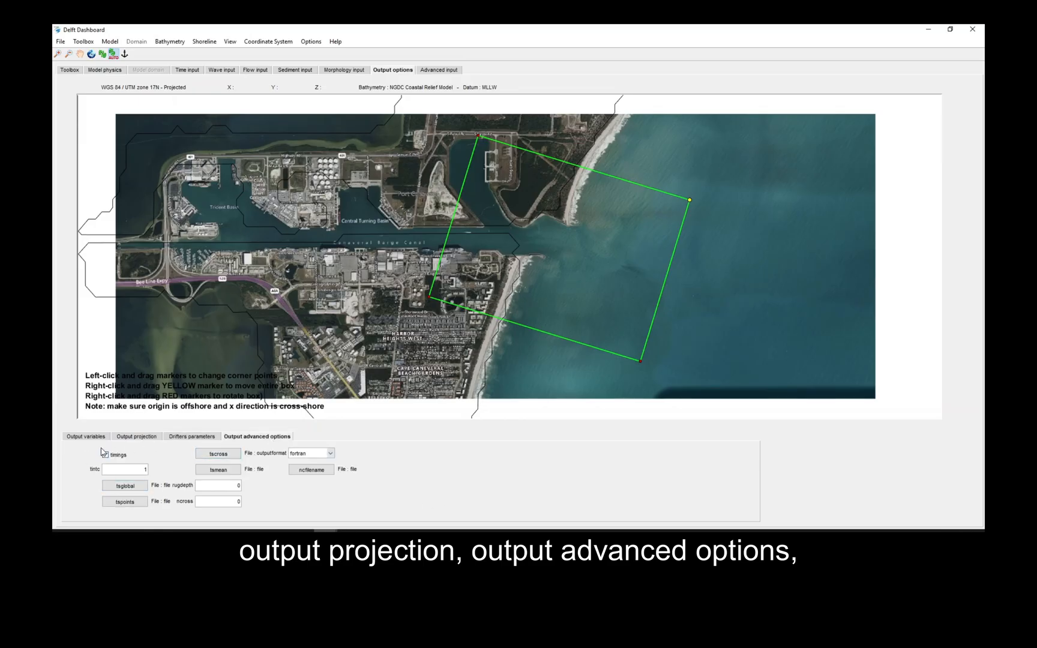
{"action": "left_click", "coordinate": [85, 436]}
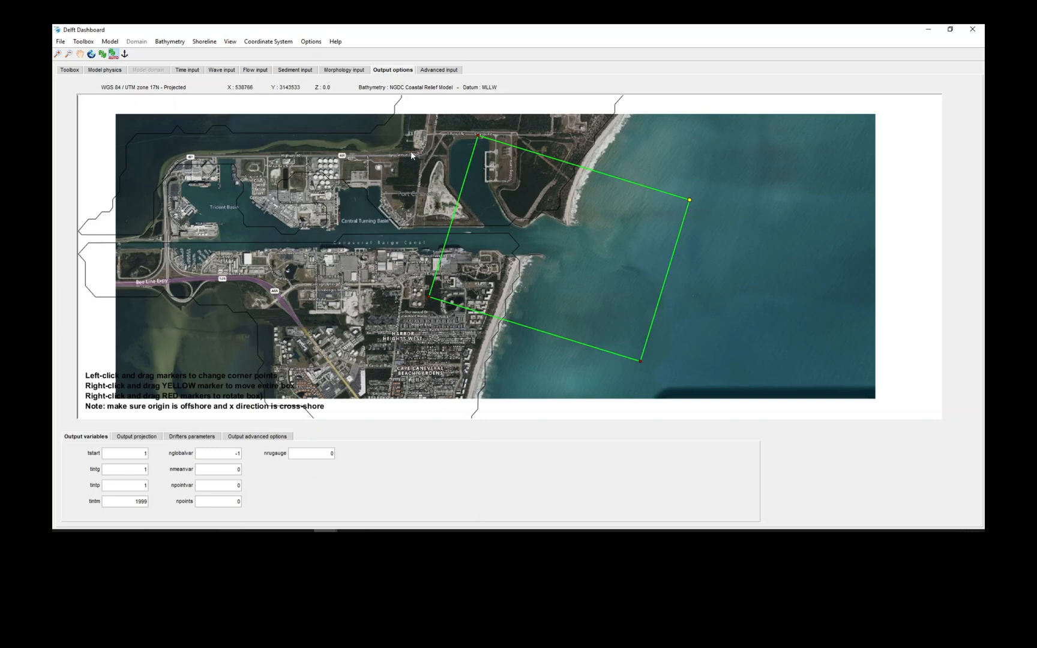
Look through the advanced input settings, including groundwater, vegetation and MPI parameters and the variables not read
{"action": "left_click", "coordinate": [439, 70]}
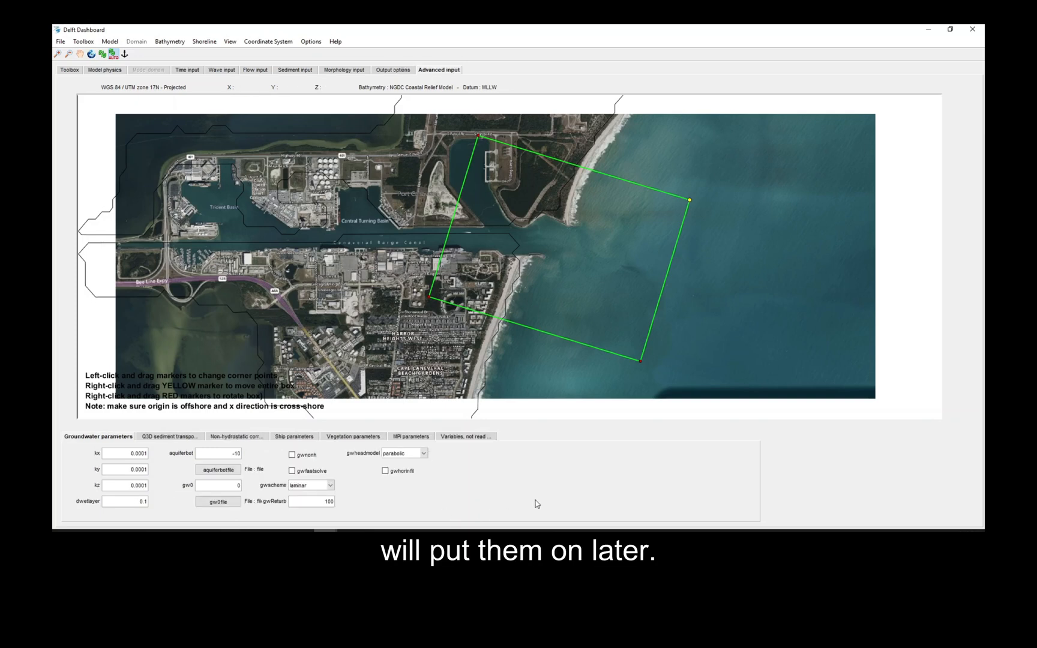
{"action": "left_click", "coordinate": [189, 438]}
{"action": "left_click", "coordinate": [103, 442]}
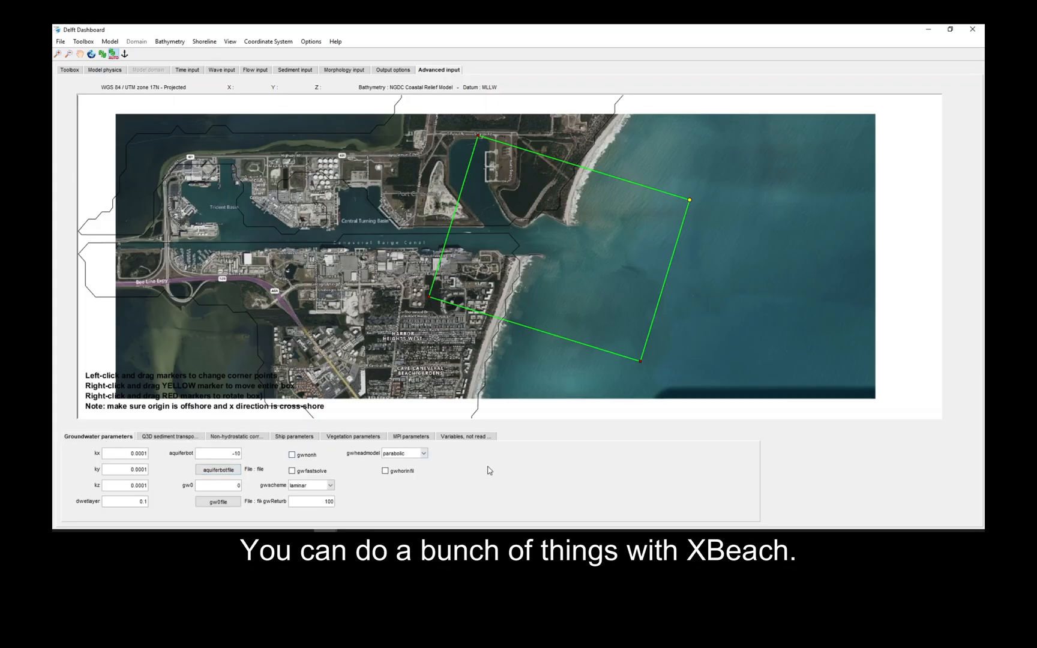
{"action": "left_click", "coordinate": [364, 440]}
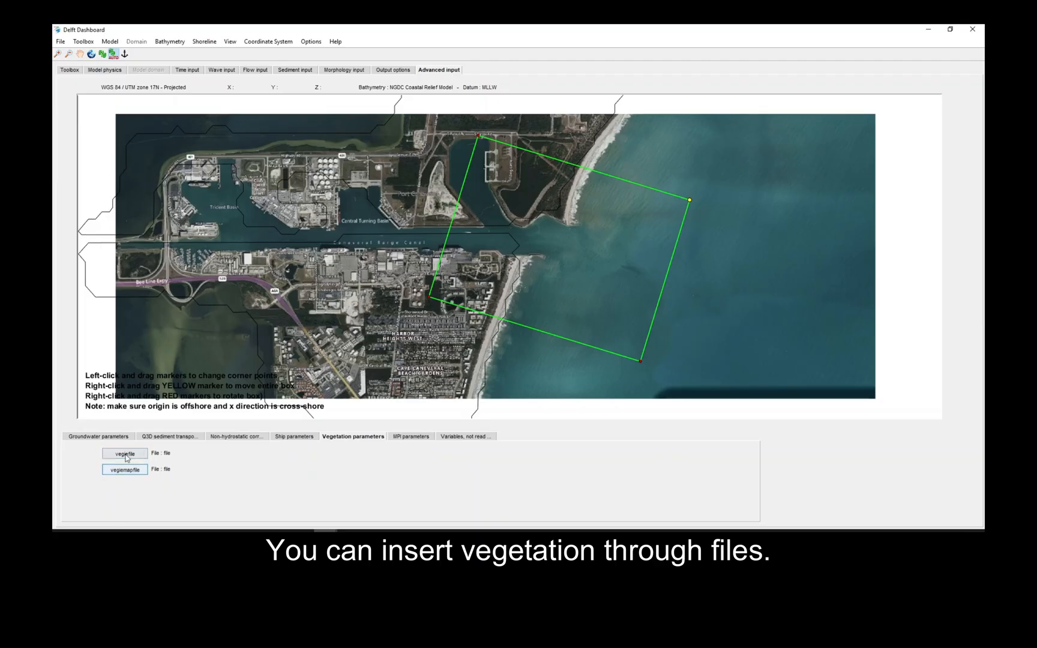
{"action": "left_click", "coordinate": [411, 441]}
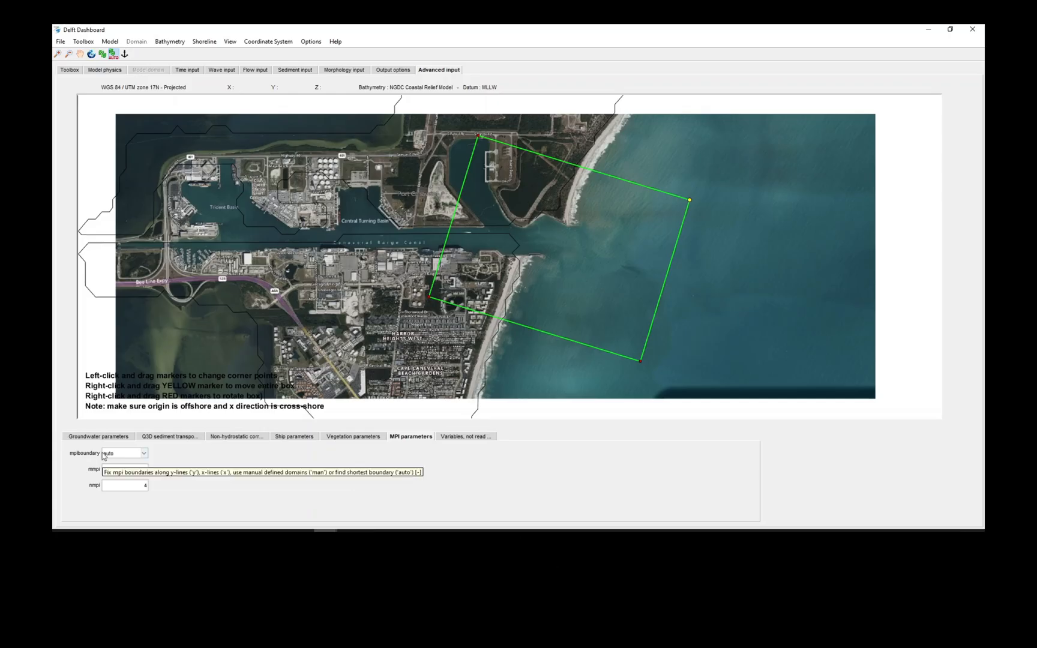
{"action": "left_click", "coordinate": [448, 438]}
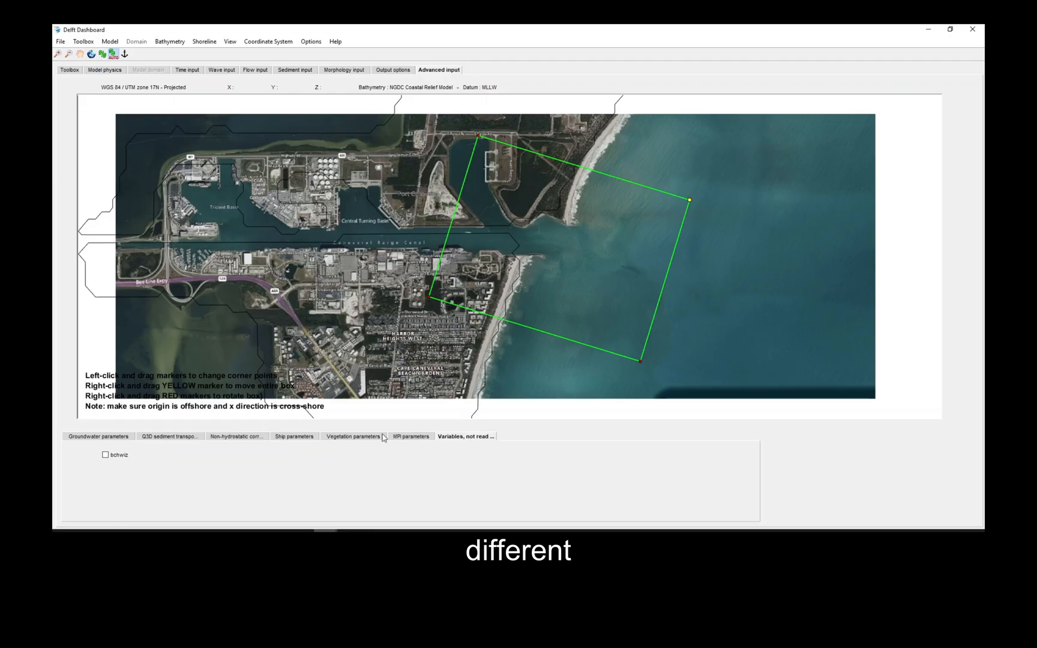
{"action": "left_click", "coordinate": [419, 436]}
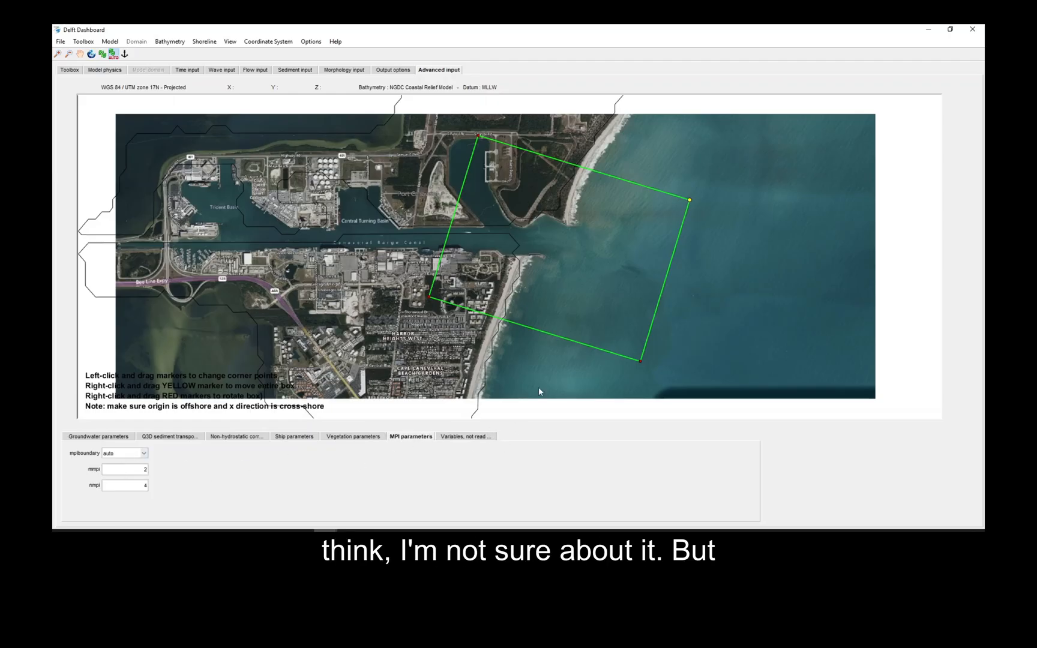
Return to the XBeach Quick Mode setup and generate the grid and model from the current settings
{"action": "left_click", "coordinate": [69, 70]}
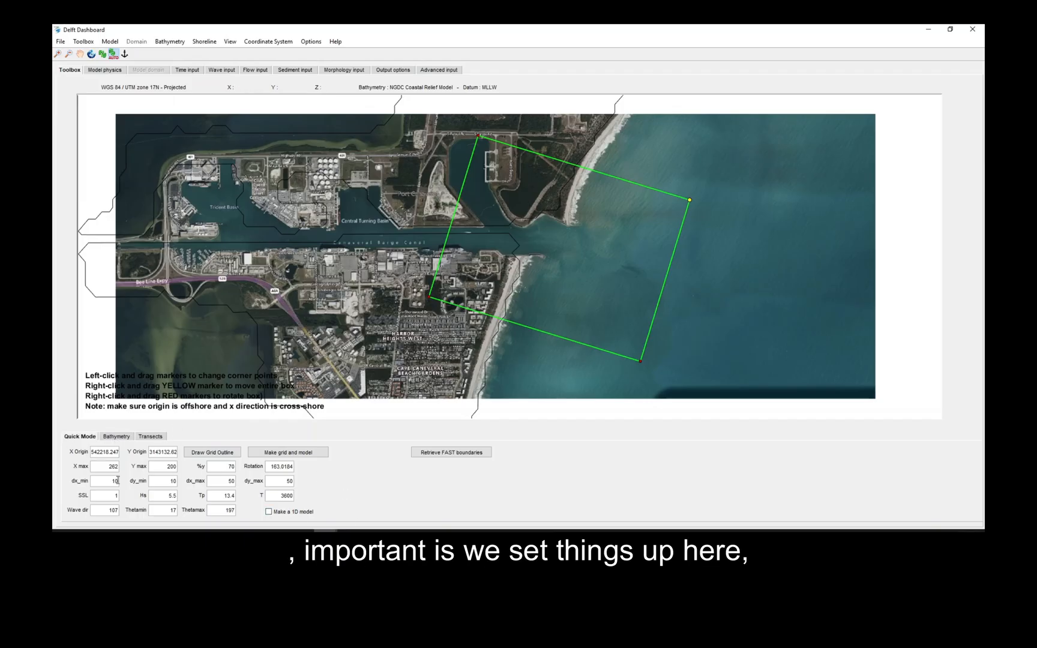
{"action": "left_click", "coordinate": [119, 437]}
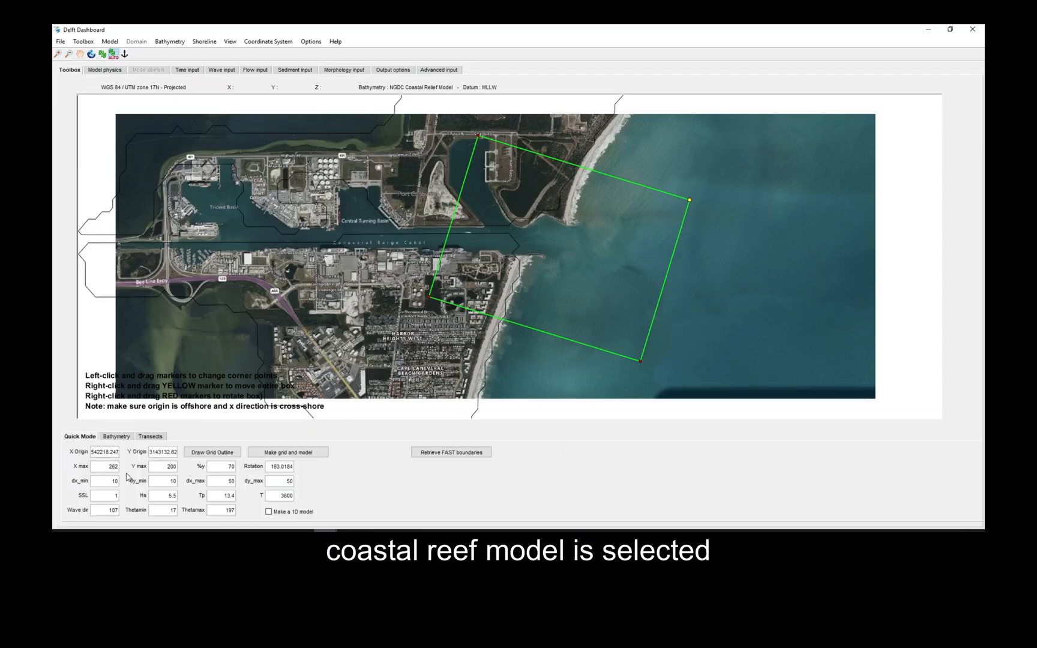
{"action": "left_click", "coordinate": [473, 452]}
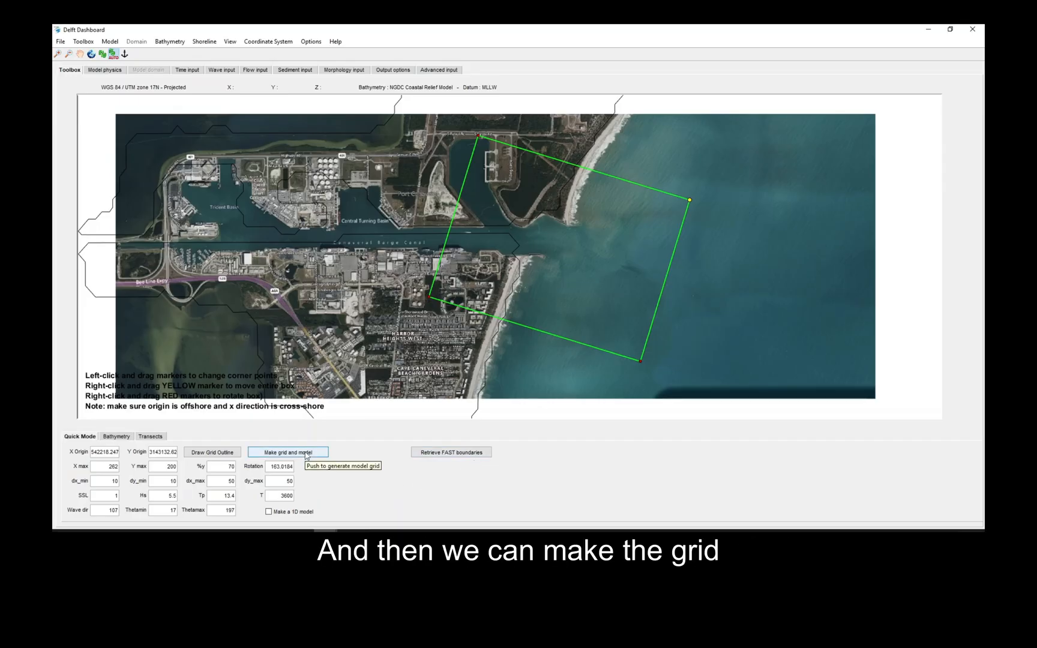
{"action": "left_click", "coordinate": [305, 453]}
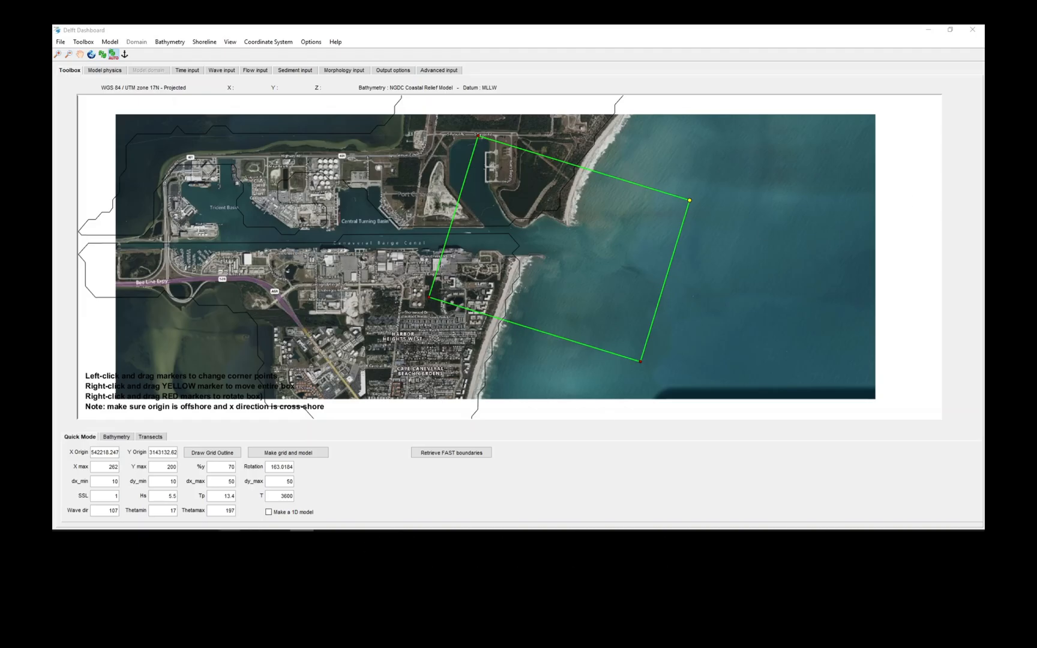
Switch to File Explorer, bring up the example_XBeach folder on the Desktop and enlarge its window over the map
{"action": "mouse_move", "coordinate": [229, 530]}
{"action": "left_click", "coordinate": [463, 496]}
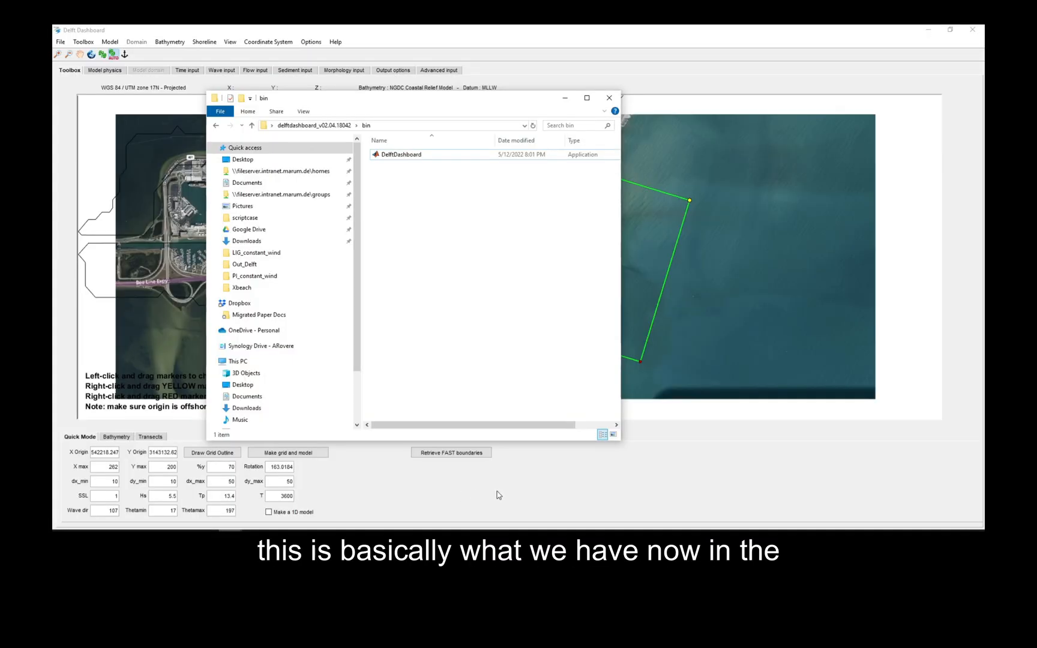
{"action": "left_click", "coordinate": [566, 99]}
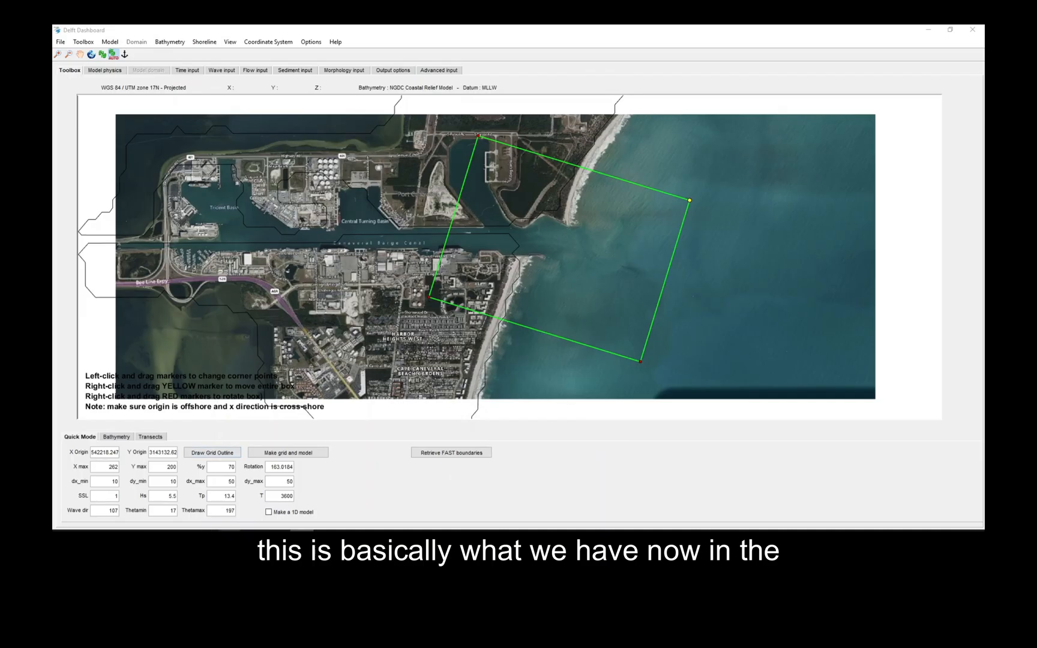
{"action": "mouse_move", "coordinate": [229, 530]}
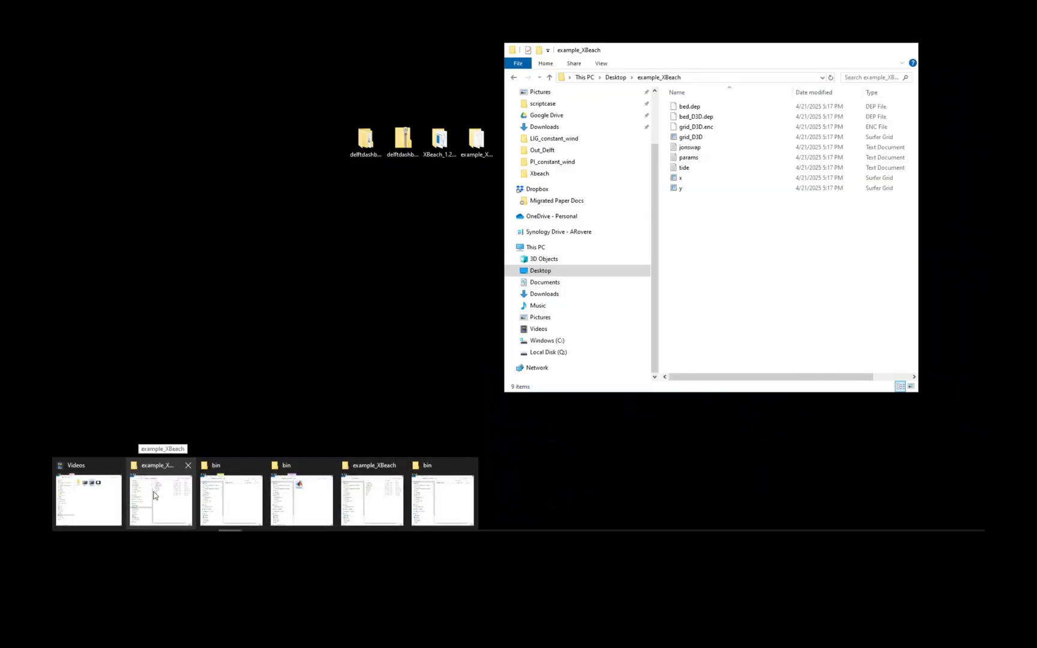
{"action": "left_click", "coordinate": [154, 495]}
{"action": "left_click_drag", "start_coordinate": [657, 42], "coordinate": [376, 115]}
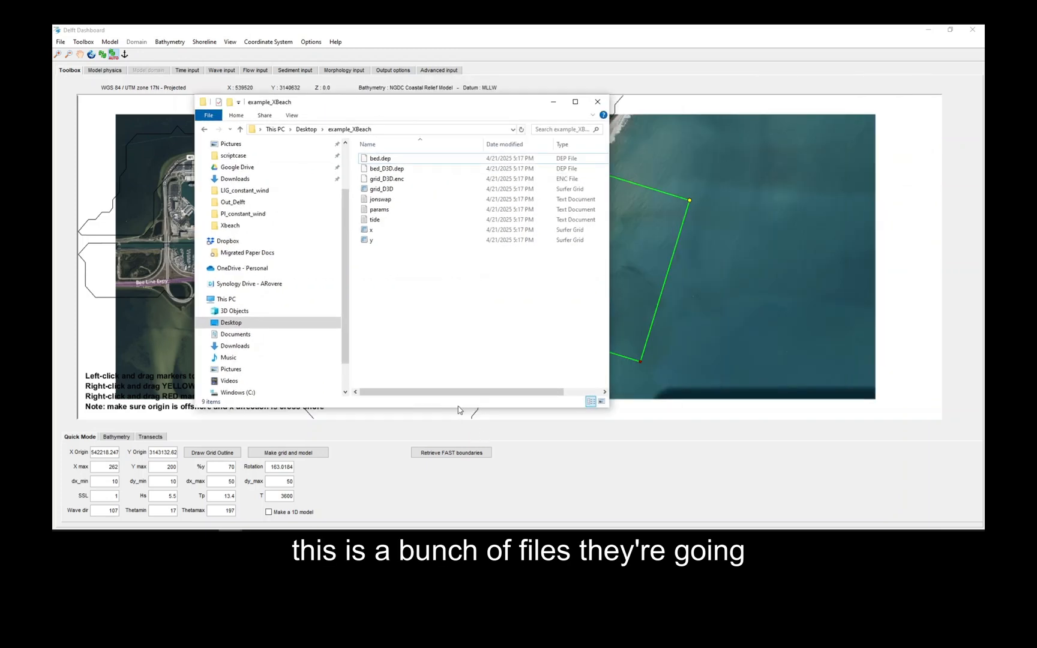
{"action": "left_click_drag", "start_coordinate": [458, 406], "coordinate": [474, 499]}
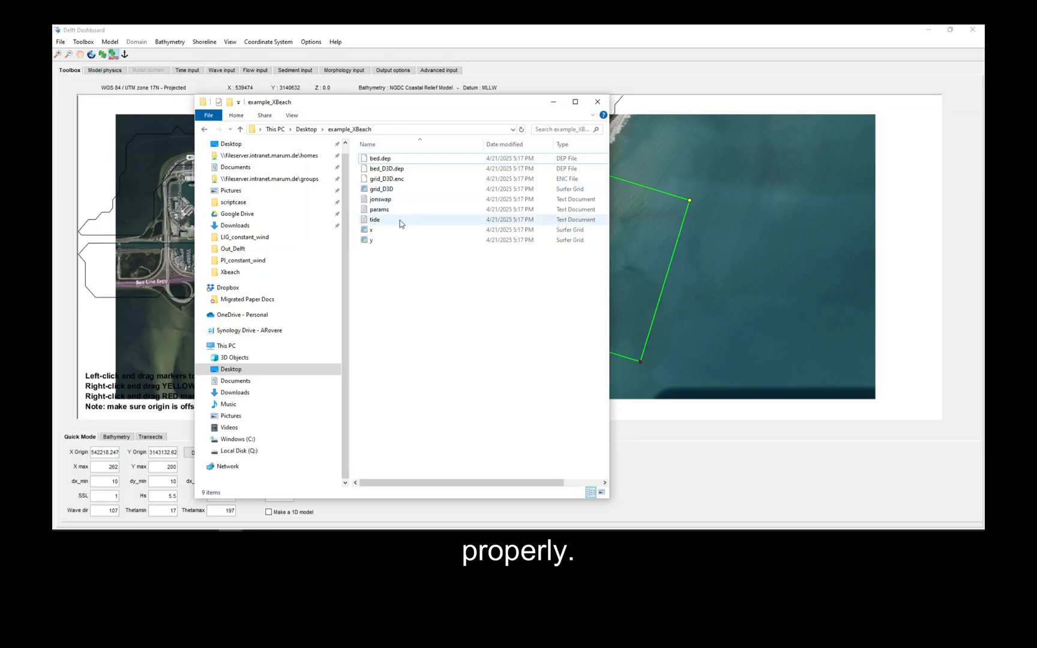
Examine the generated model files in example_XBeach, including the x and y grids, D3D files, params, tide, jonswap and bed.dep
{"action": "left_click", "coordinate": [388, 241]}
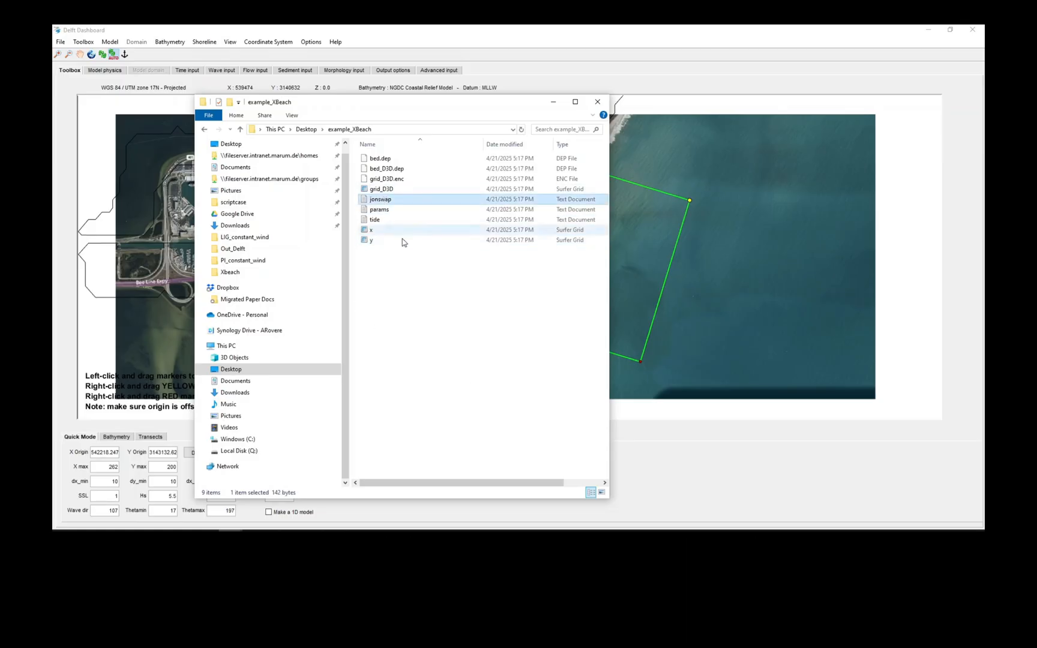
{"action": "left_click", "coordinate": [390, 190]}
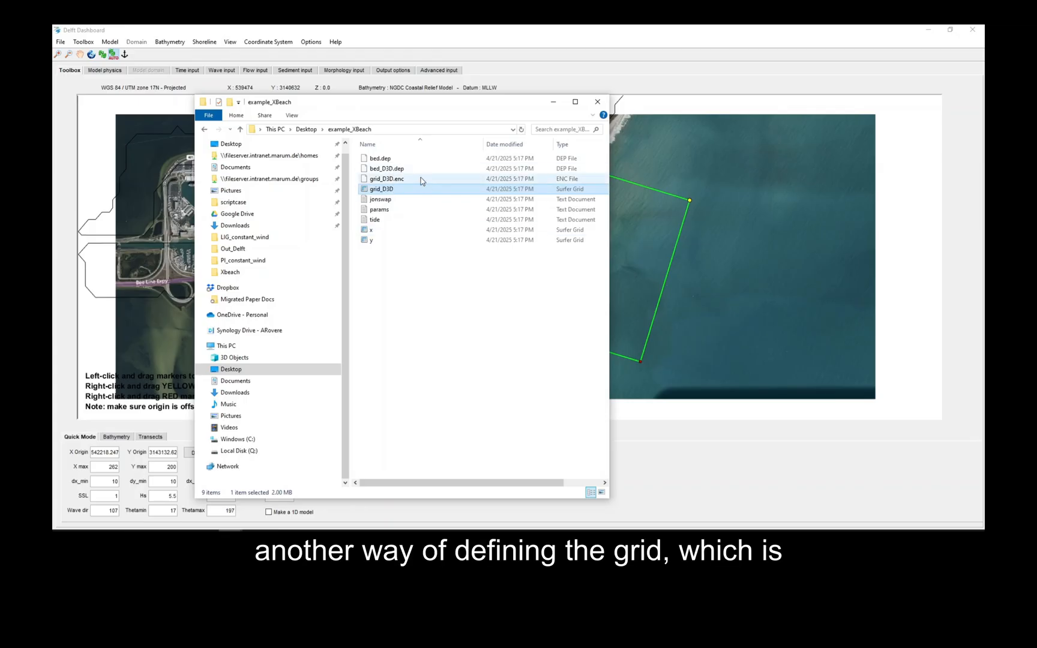
{"action": "left_click", "coordinate": [408, 168]}
{"action": "left_click", "coordinate": [412, 189], "text": "shift"}
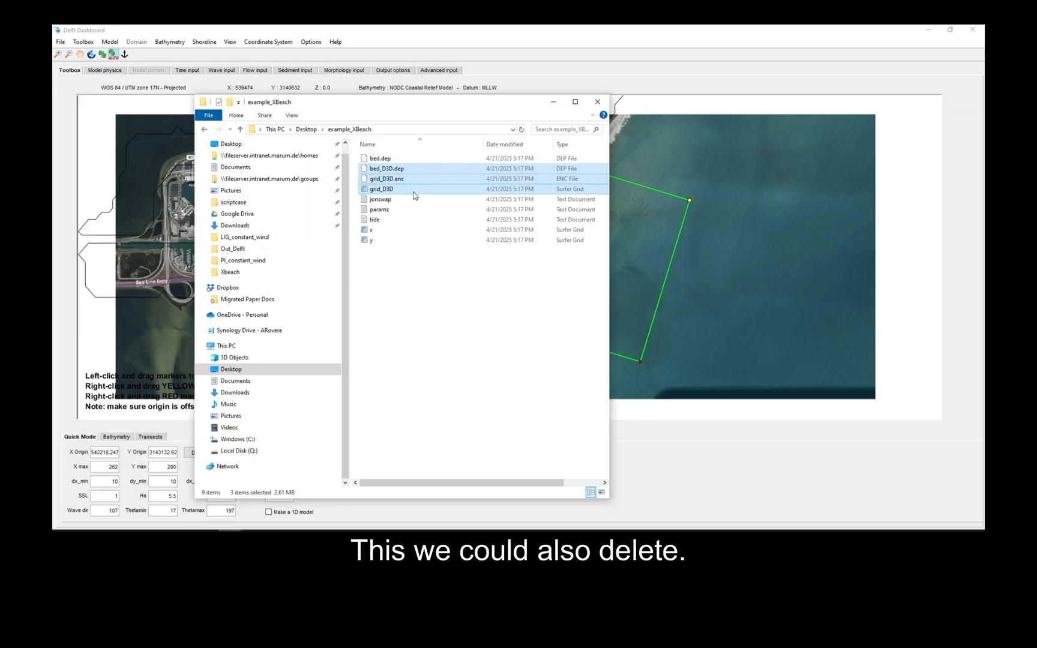
{"action": "left_click", "coordinate": [382, 209]}
{"action": "left_click", "coordinate": [385, 220]}
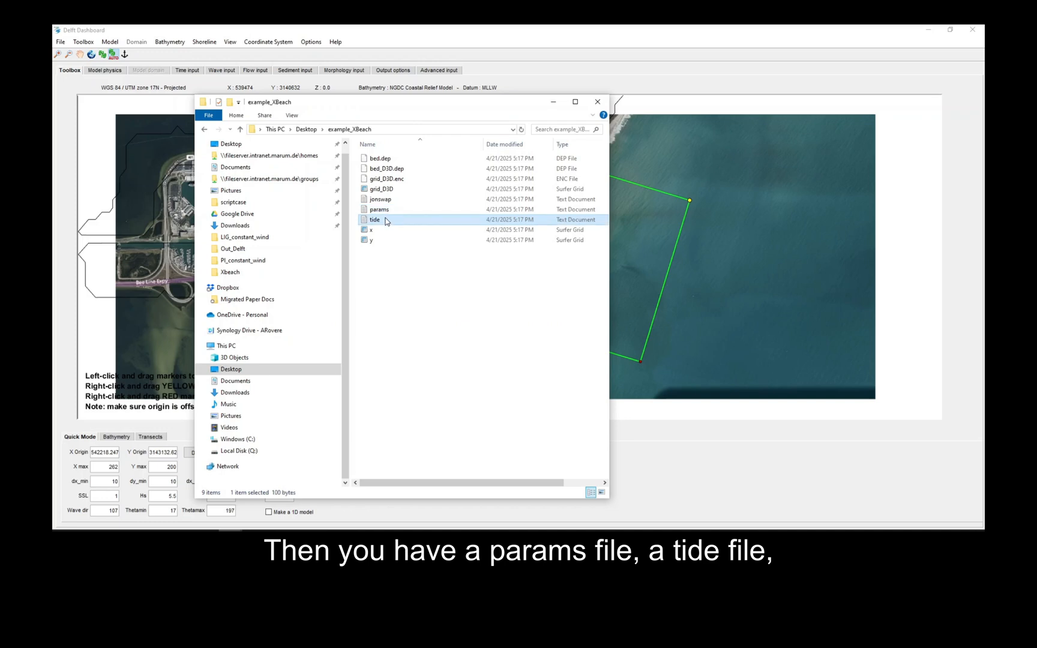
{"action": "left_click", "coordinate": [381, 199]}
{"action": "left_click", "coordinate": [388, 159]}
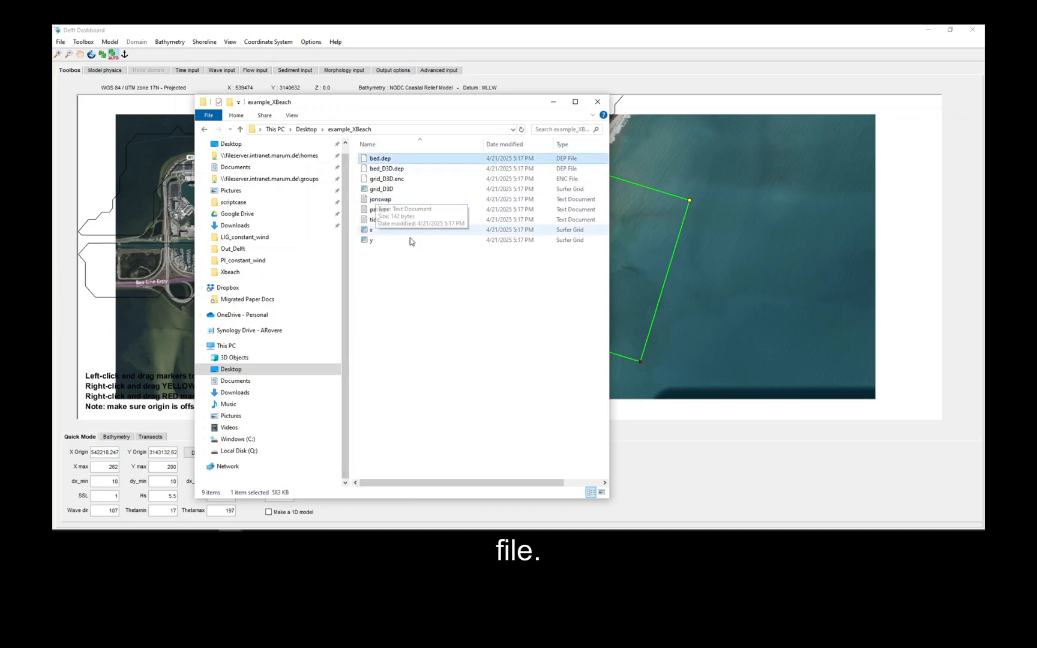
{"action": "left_click", "coordinate": [400, 298]}
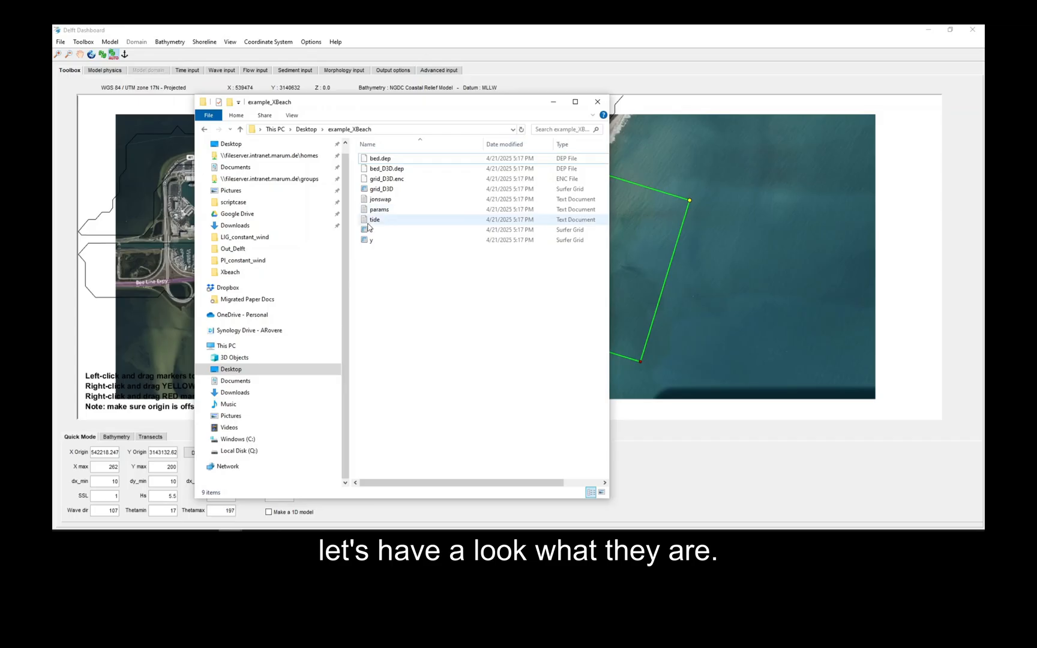
Open the jonswap file in Notepad and examine its wave height, period, direction and duration values, closing it when finished
{"action": "double_click", "coordinate": [379, 201]}
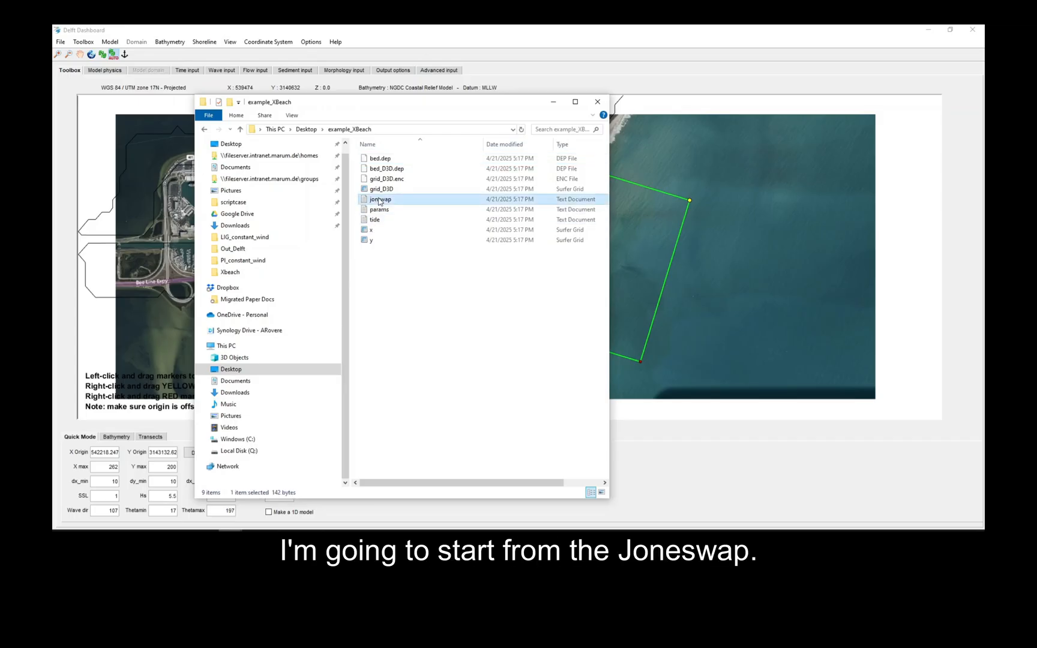
{"action": "left_click", "coordinate": [468, 113]}
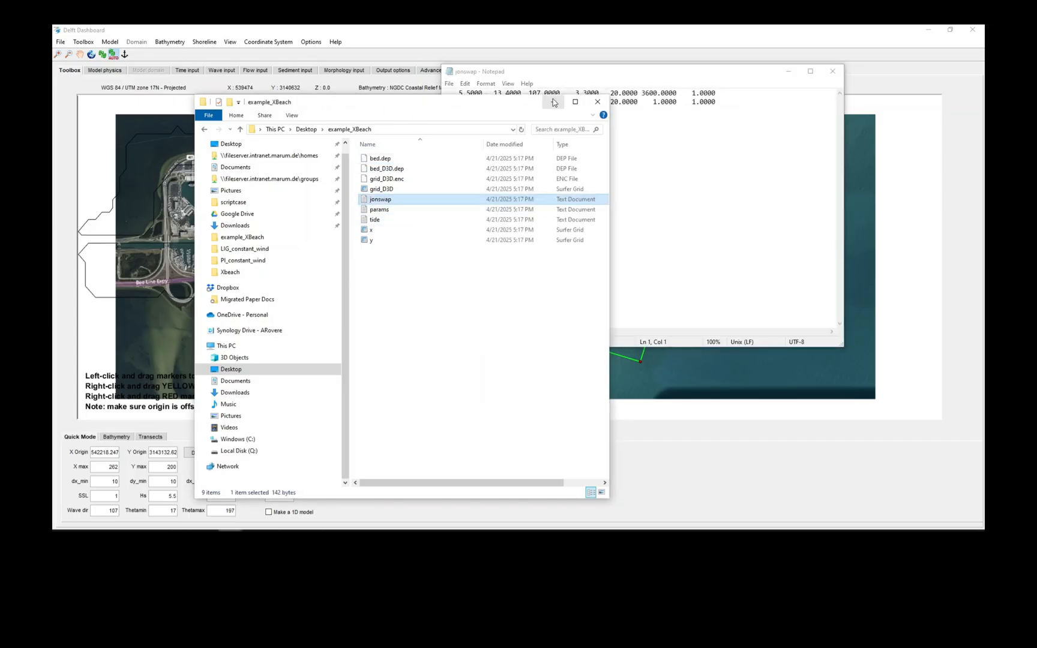
{"action": "left_click", "coordinate": [553, 101]}
{"action": "left_click", "coordinate": [456, 92]}
{"action": "left_click_drag", "start_coordinate": [455, 92], "coordinate": [560, 87]}
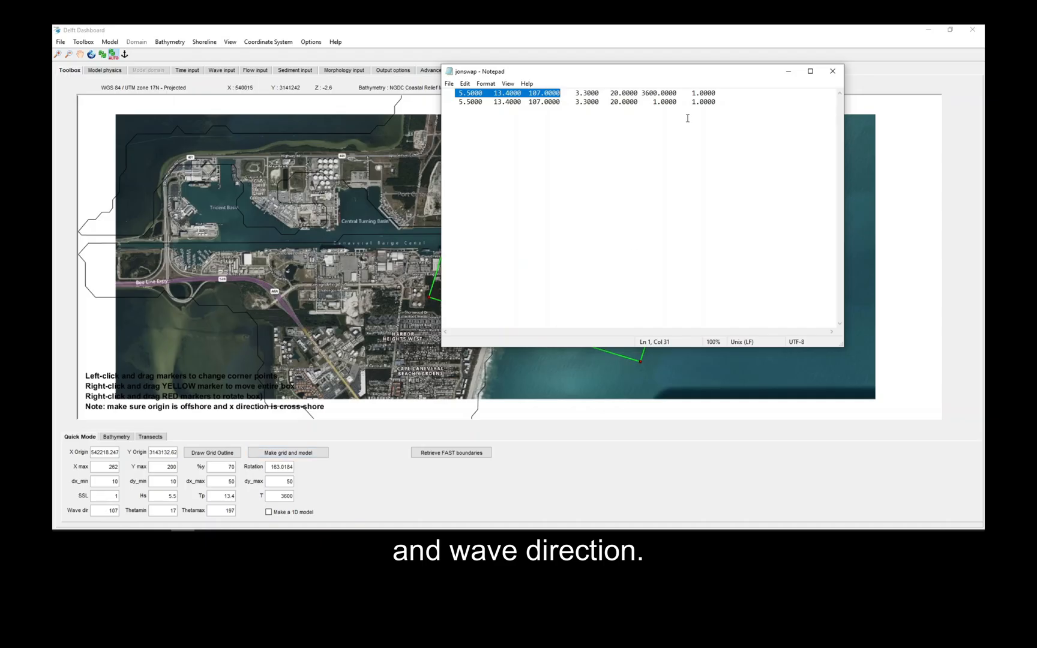
{"action": "left_click_drag", "start_coordinate": [573, 93], "coordinate": [716, 93]}
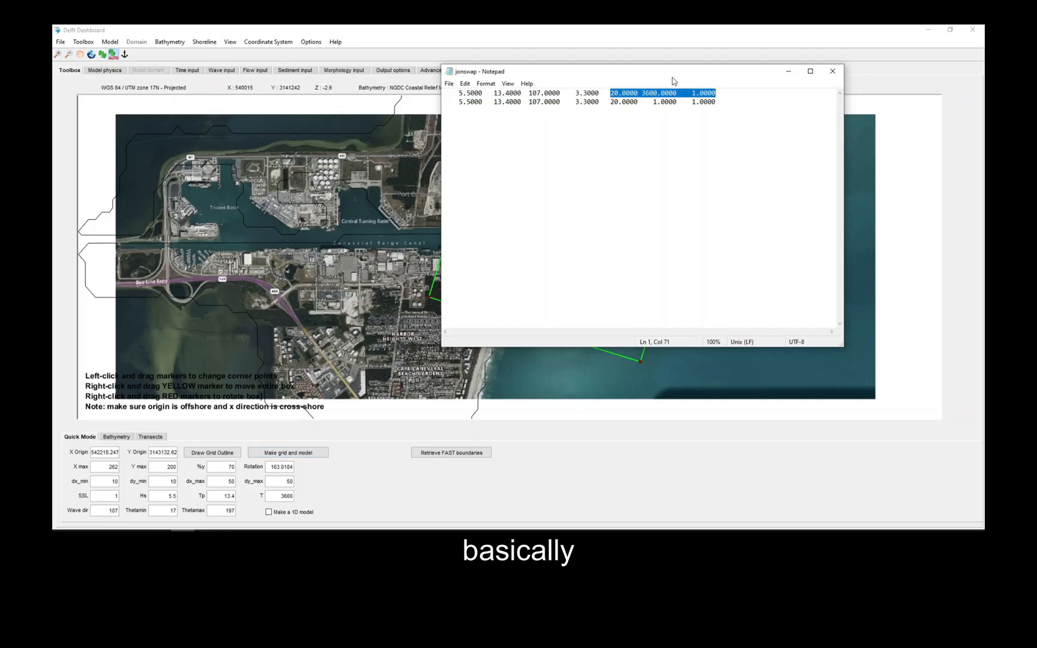
{"action": "left_click", "coordinate": [643, 96]}
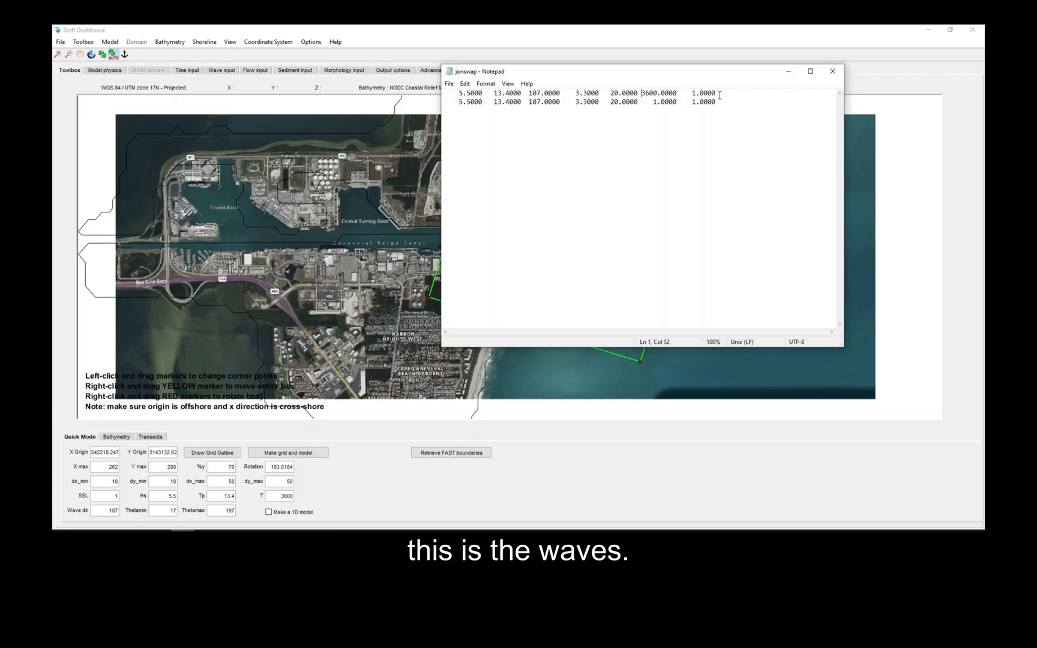
{"action": "left_click_drag", "start_coordinate": [717, 102], "coordinate": [691, 102]}
{"action": "left_click", "coordinate": [642, 93]}
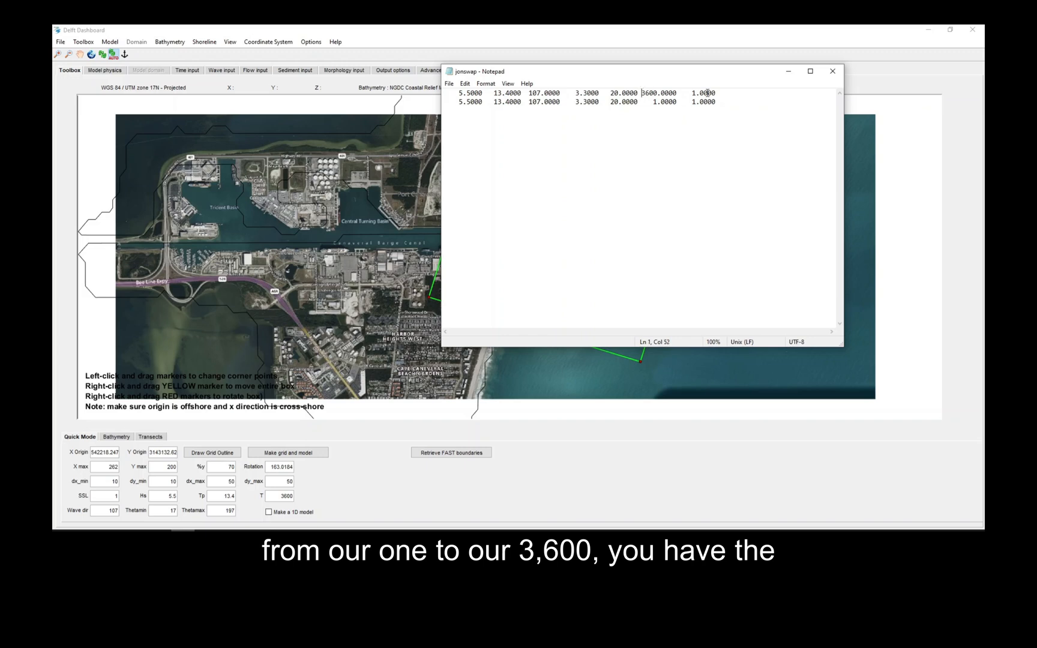
{"action": "left_click", "coordinate": [832, 72]}
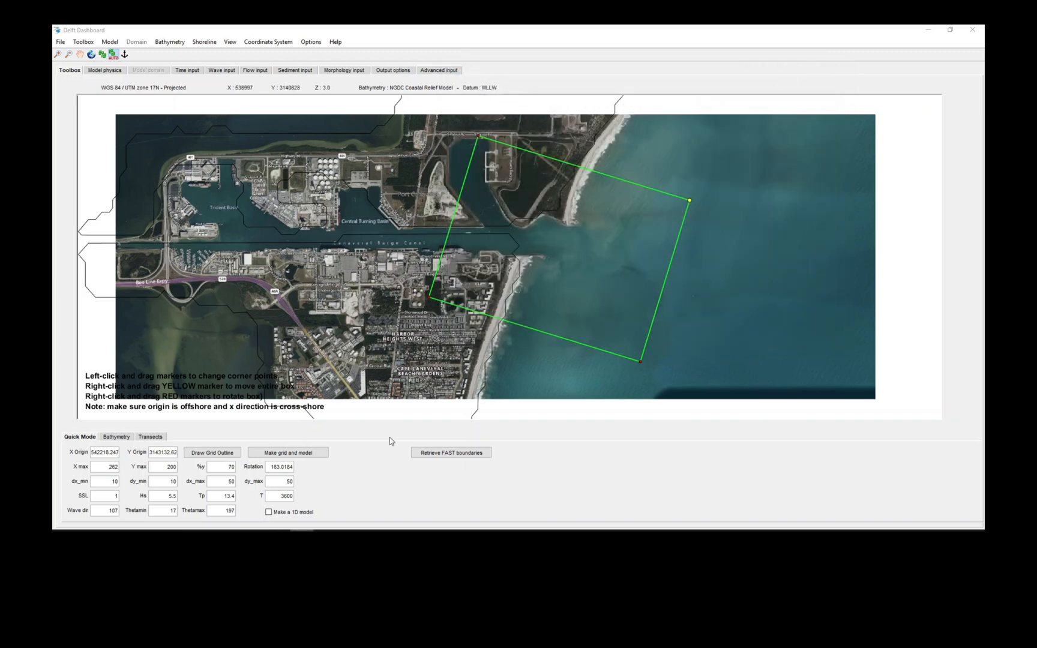
Switch to the example_XBeach folder in File Explorer, place its window beside the map and open the tide file in Notepad
{"action": "mouse_move", "coordinate": [231, 529]}
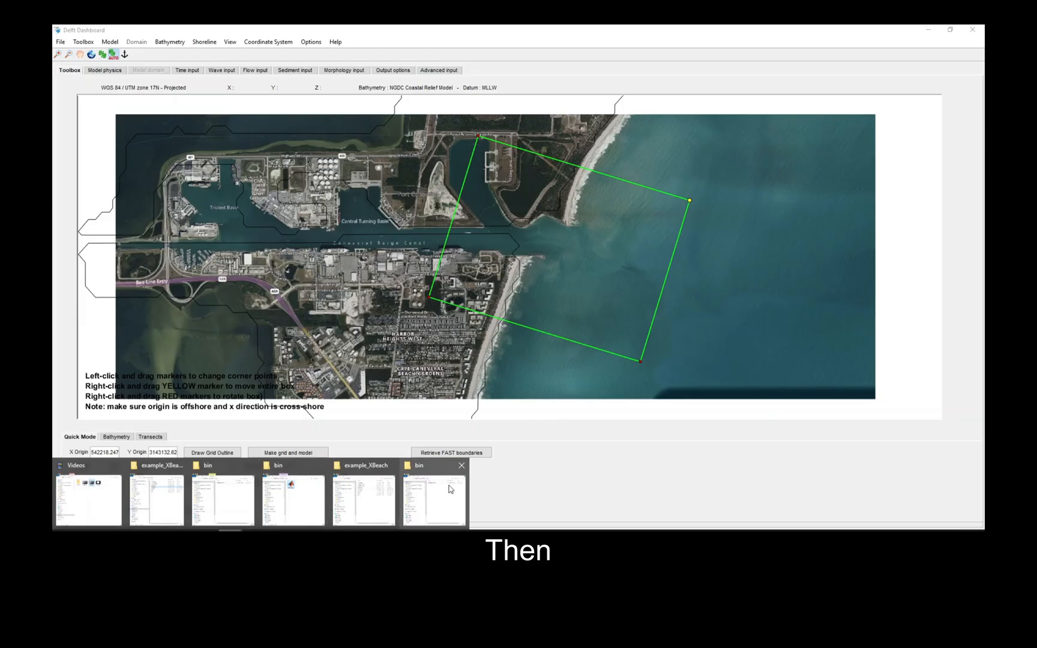
{"action": "left_click", "coordinate": [364, 498]}
{"action": "left_click_drag", "start_coordinate": [447, 78], "coordinate": [646, 62]}
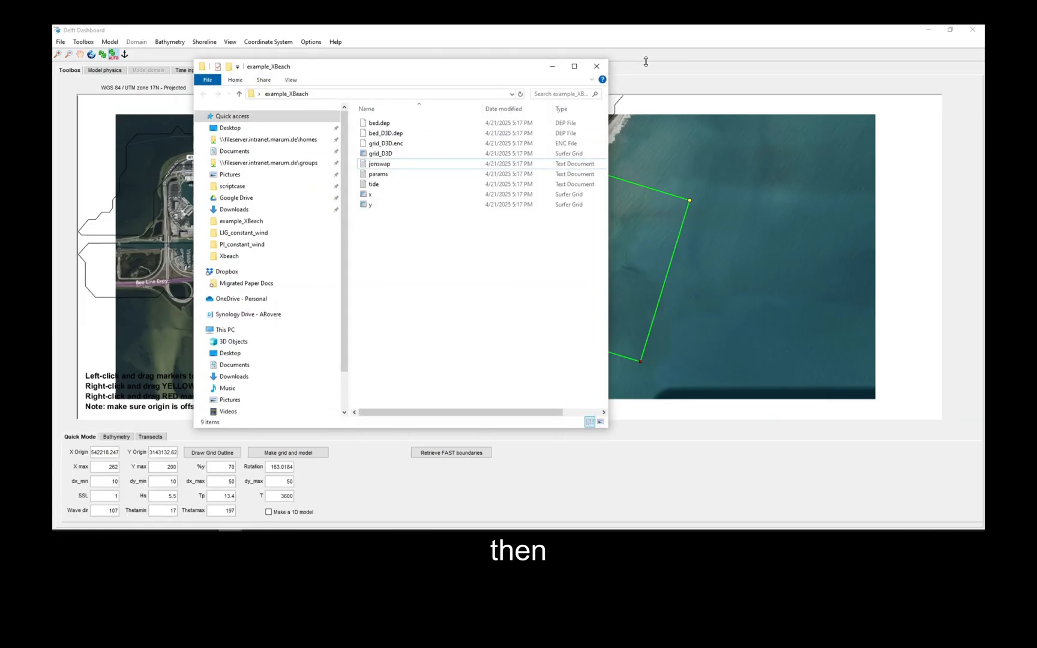
{"action": "left_click_drag", "start_coordinate": [468, 66], "coordinate": [815, 46]}
{"action": "left_click", "coordinate": [721, 163]}
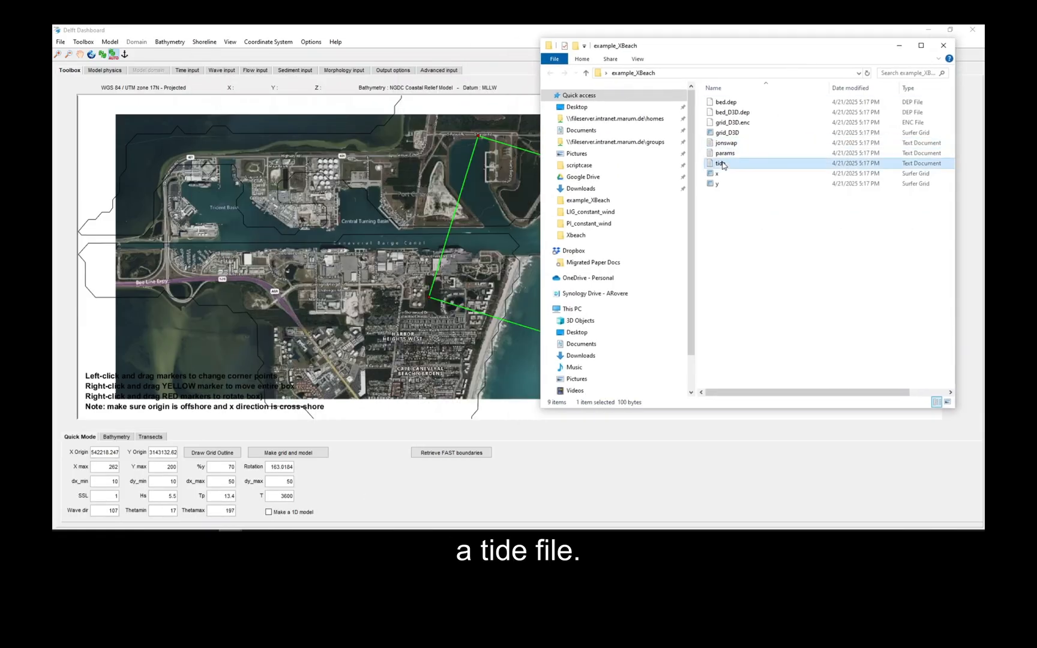
{"action": "double_click", "coordinate": [721, 163]}
{"action": "left_click_drag", "start_coordinate": [552, 73], "coordinate": [656, 69]}
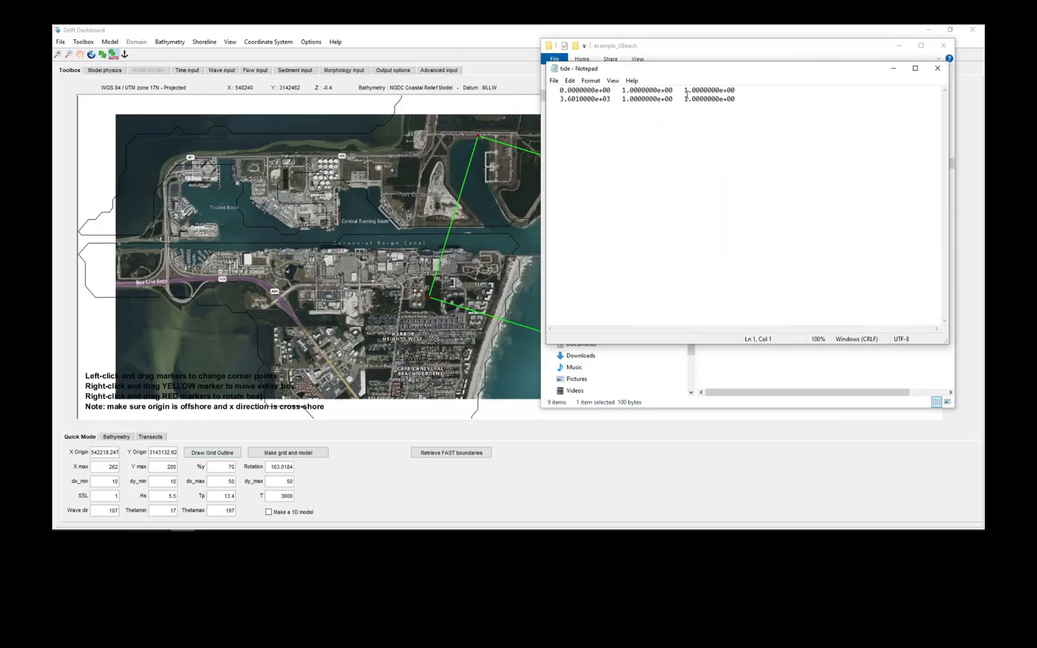
Examine the time and water level columns of the tide file against the SSL setting, closing the file when finished
{"action": "double_click", "coordinate": [633, 99]}
{"action": "left_click", "coordinate": [704, 90]}
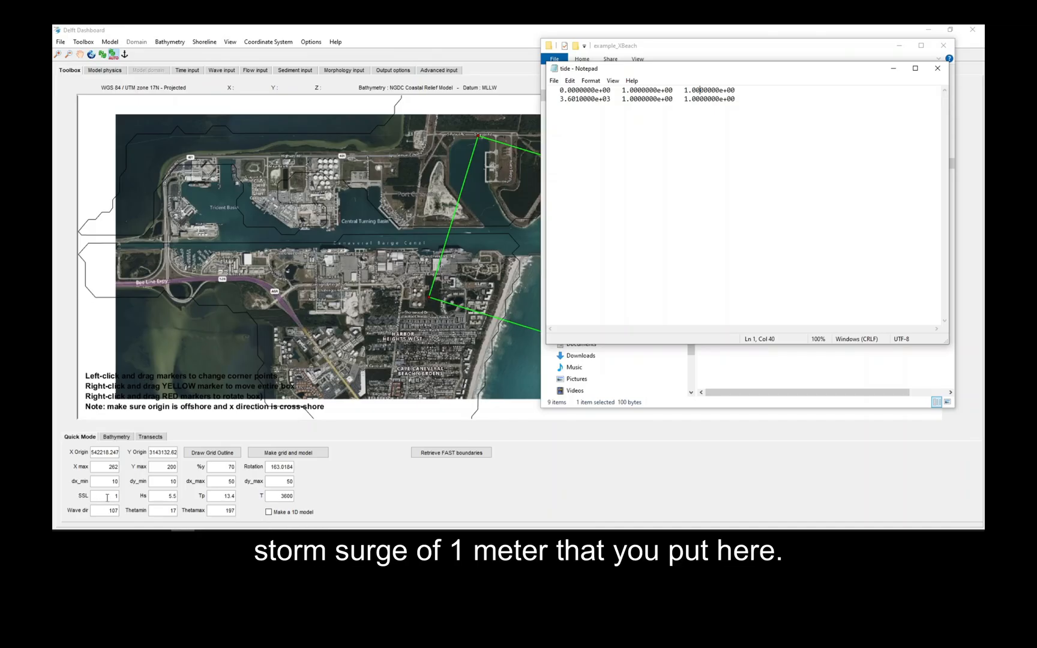
{"action": "left_click_drag", "start_coordinate": [622, 89], "coordinate": [552, 90]}
{"action": "left_click", "coordinate": [753, 104]}
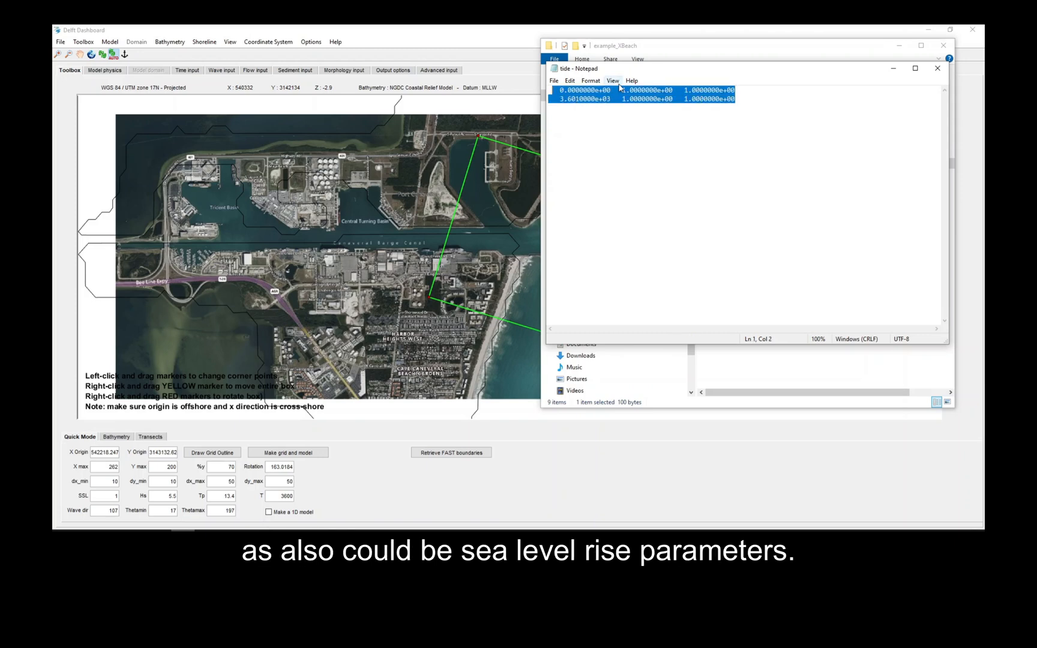
{"action": "left_click", "coordinate": [547, 89]}
{"action": "left_click_drag", "start_coordinate": [745, 98], "coordinate": [548, 89]}
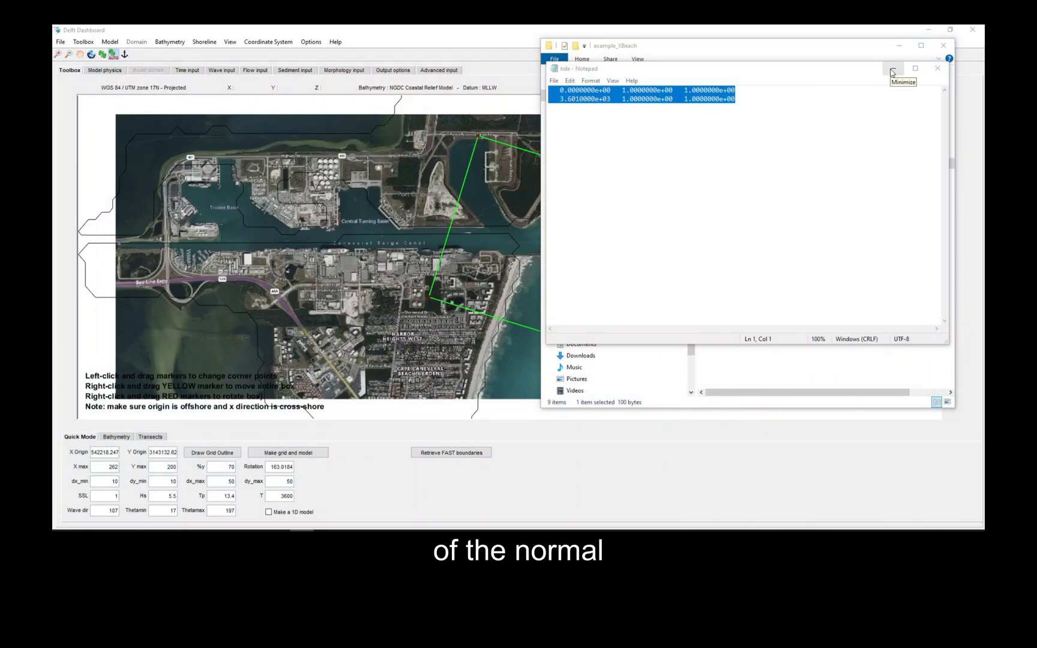
{"action": "left_click", "coordinate": [935, 69]}
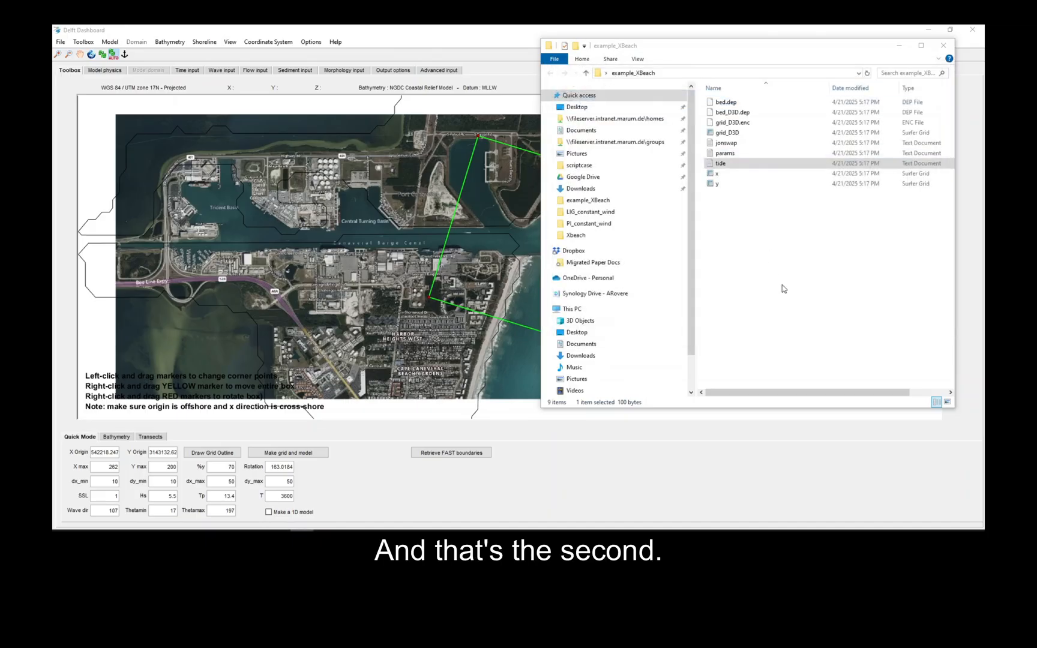
Open the params file from example_XBeach in Notepad and enlarge its window to show the whole General section
{"action": "left_click", "coordinate": [740, 153]}
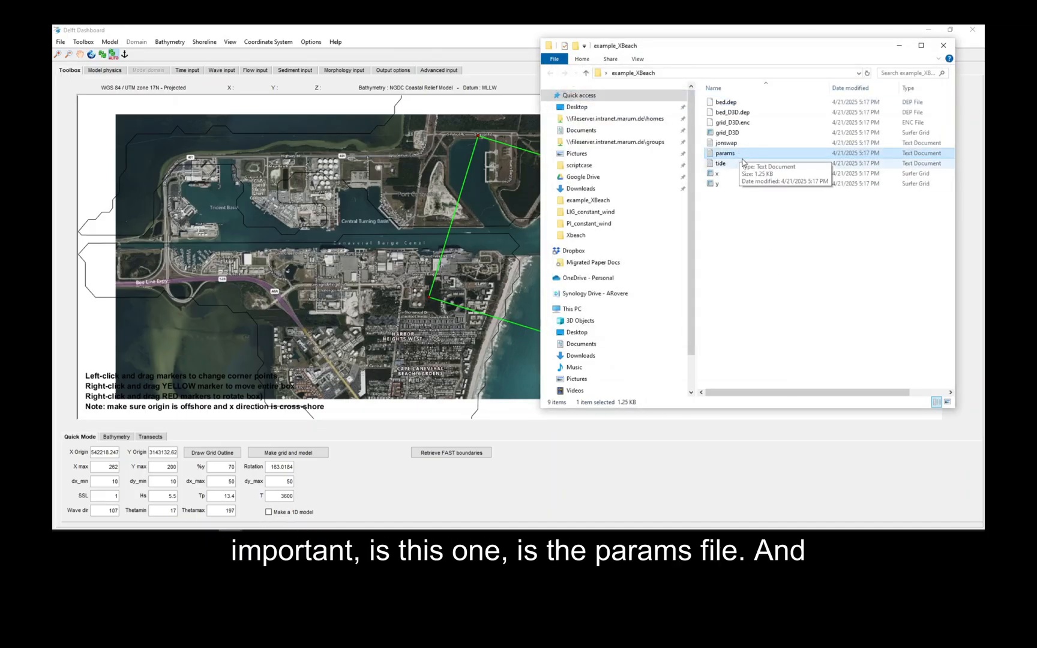
{"action": "double_click", "coordinate": [742, 157]}
{"action": "left_click_drag", "start_coordinate": [689, 42], "coordinate": [582, 39]}
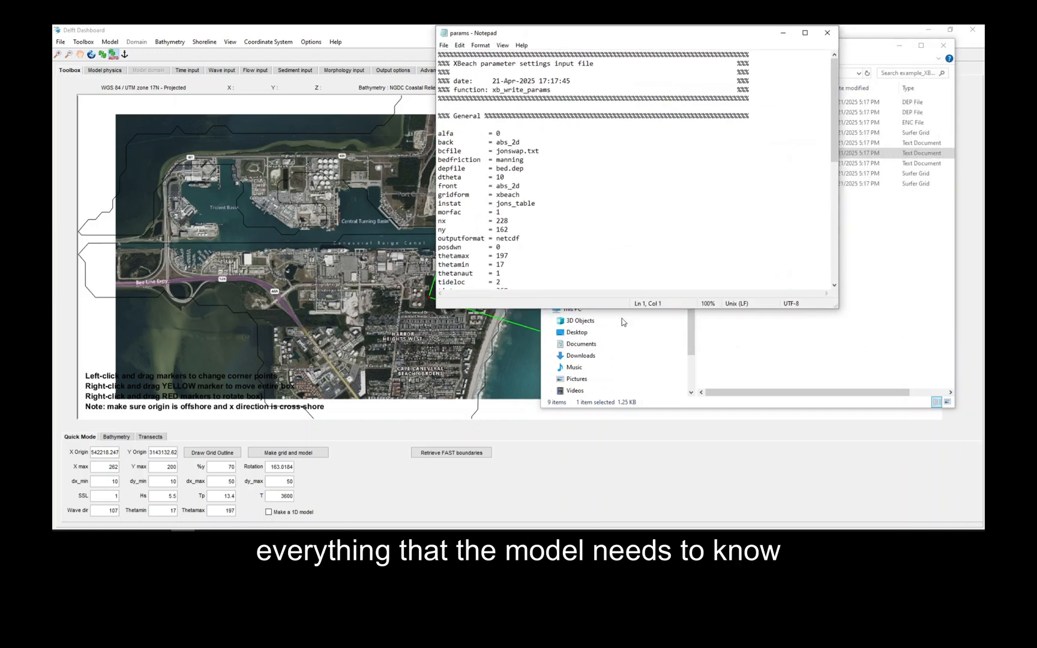
{"action": "left_click_drag", "start_coordinate": [615, 308], "coordinate": [618, 507]}
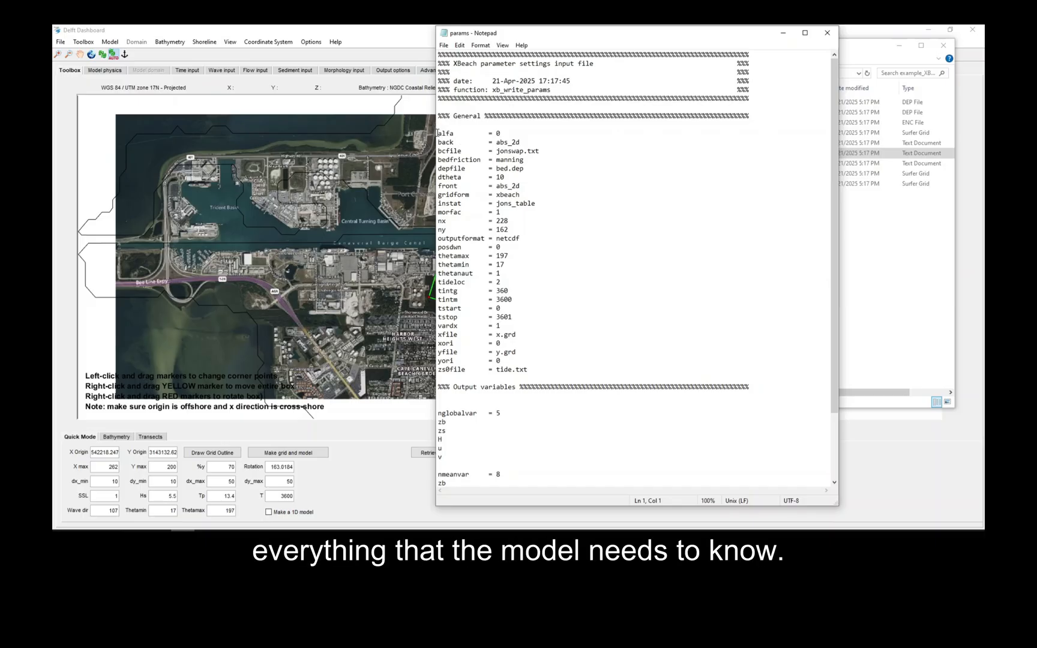
Examine the wave boundary file (bcfile) and bed friction entries in the General section of params, keeping the folder listing visible
{"action": "left_click_drag", "start_coordinate": [437, 132], "coordinate": [549, 148]}
{"action": "left_click", "coordinate": [562, 157]}
{"action": "left_click", "coordinate": [441, 151]}
{"action": "left_click_drag", "start_coordinate": [549, 150], "coordinate": [438, 151]}
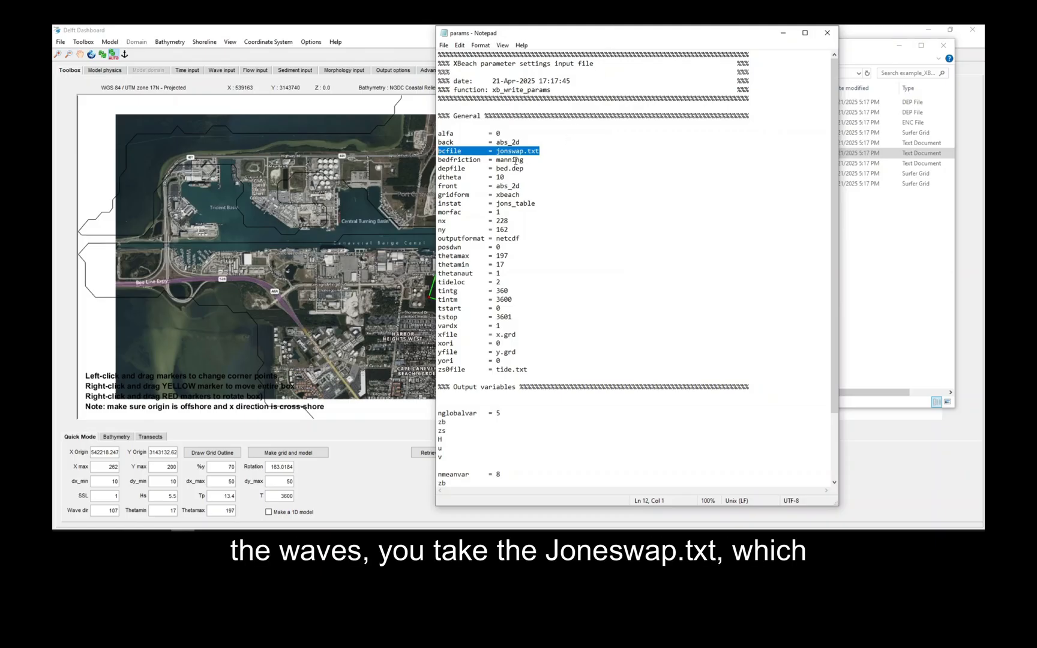
{"action": "left_click_drag", "start_coordinate": [694, 37], "coordinate": [539, 46]}
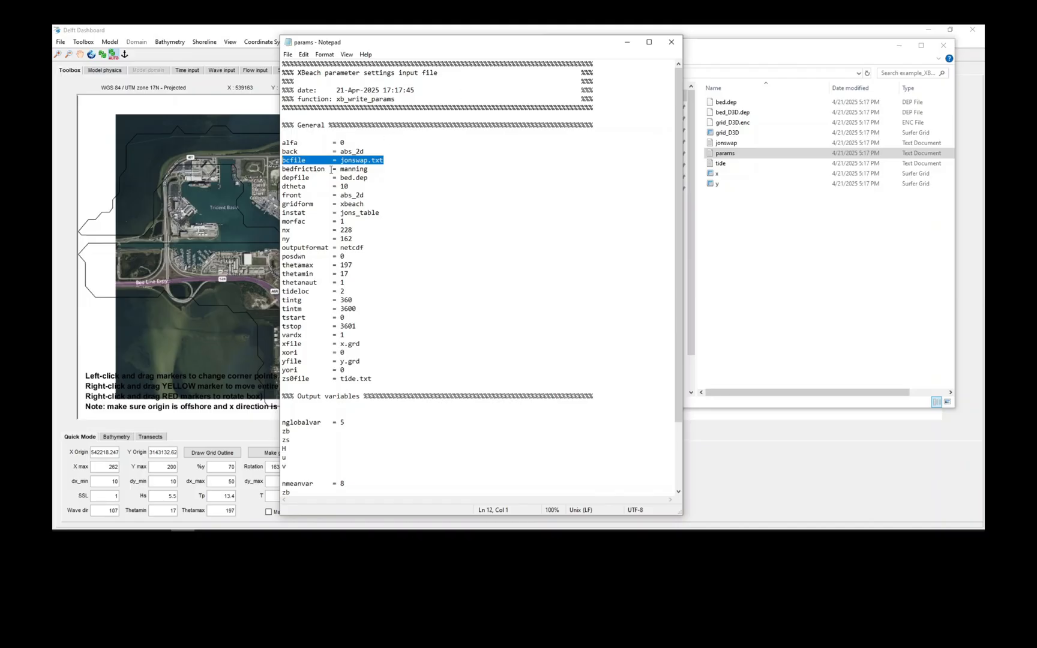
{"action": "left_click_drag", "start_coordinate": [373, 169], "coordinate": [282, 169]}
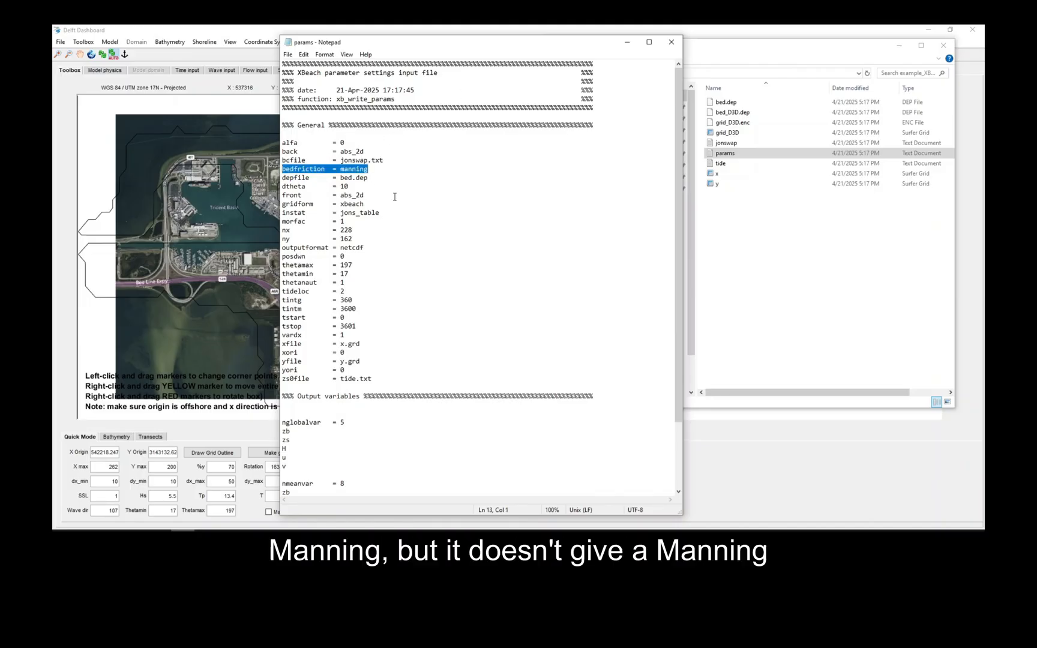
{"action": "left_click", "coordinate": [412, 172]}
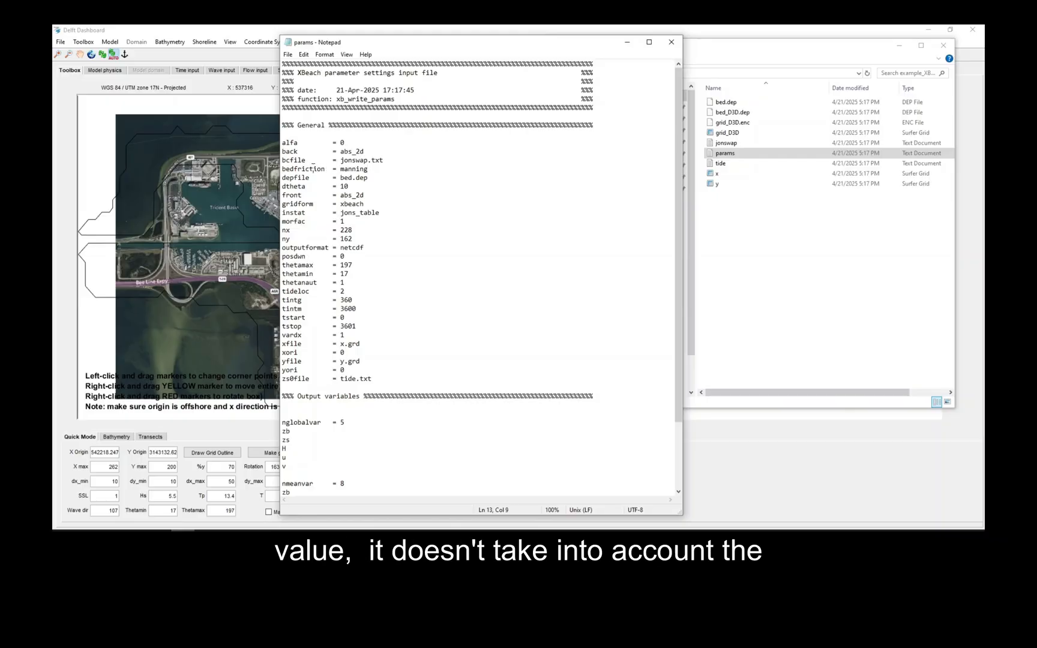
{"action": "left_click_drag", "start_coordinate": [385, 171], "coordinate": [283, 161]}
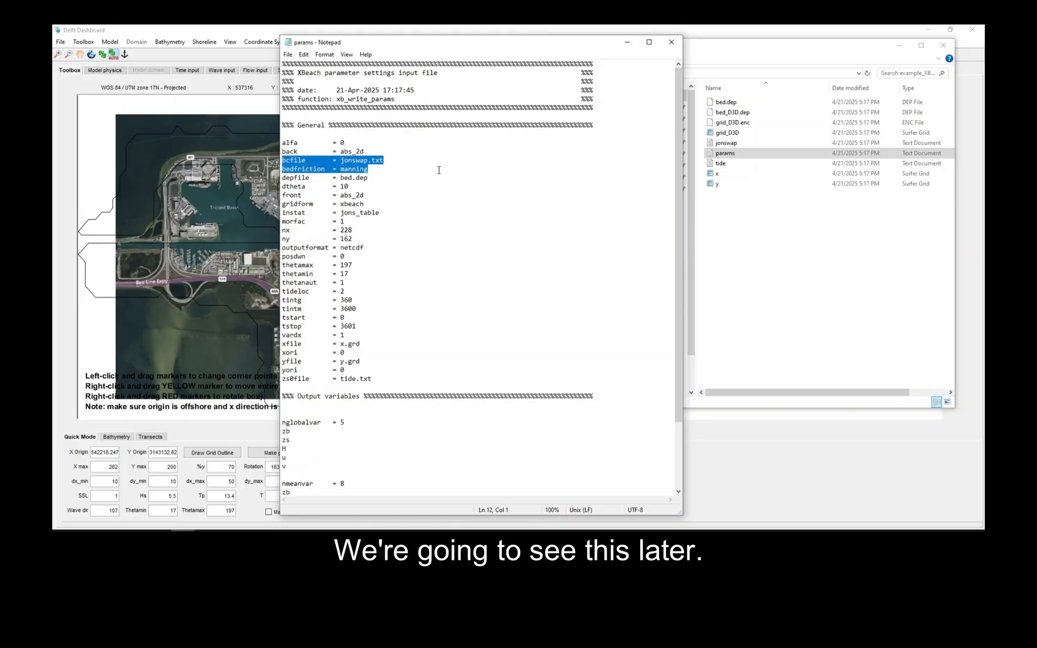
Compare the depfile, gridform, xfile and zs0file entries in params with the generated files in example_XBeach
{"action": "left_click_drag", "start_coordinate": [379, 178], "coordinate": [282, 178]}
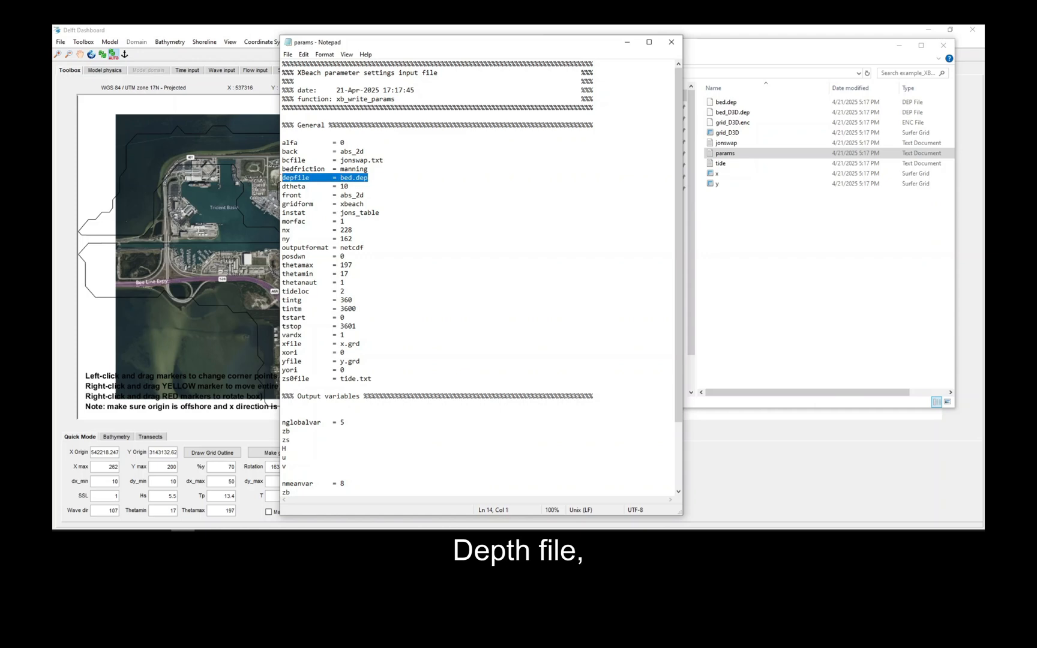
{"action": "left_click_drag", "start_coordinate": [516, 48], "coordinate": [500, 51]}
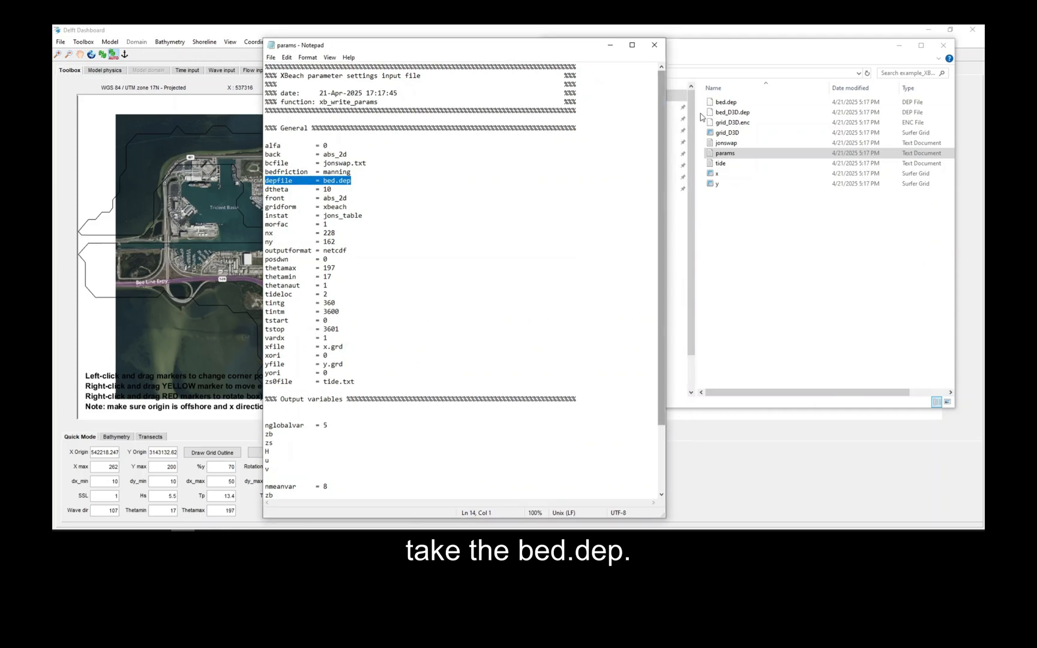
{"action": "left_click", "coordinate": [731, 103]}
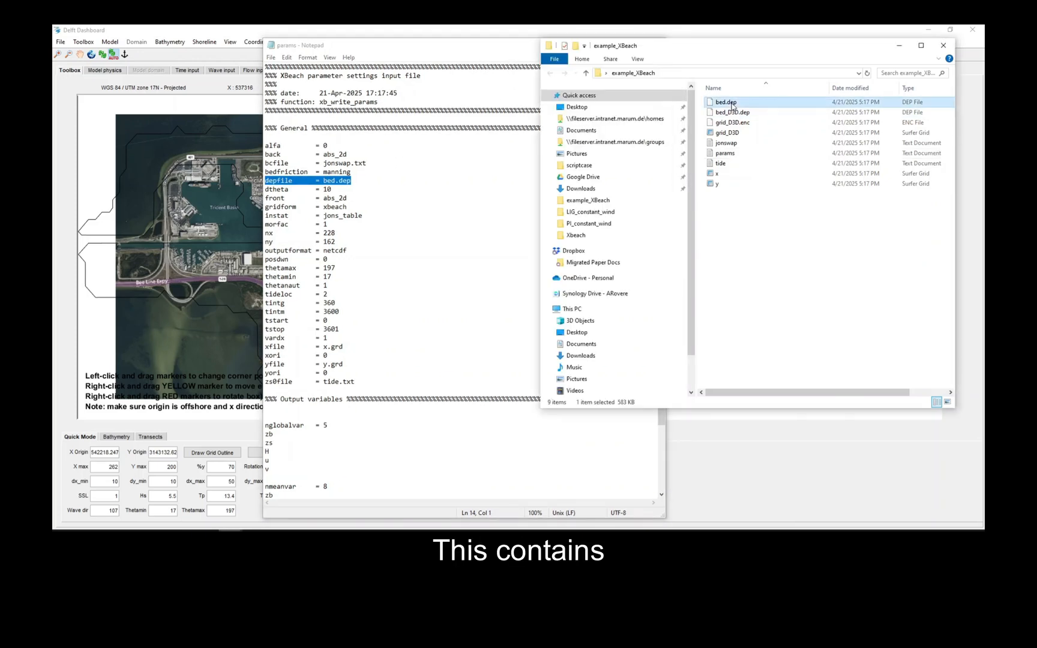
{"action": "left_click", "coordinate": [332, 223]}
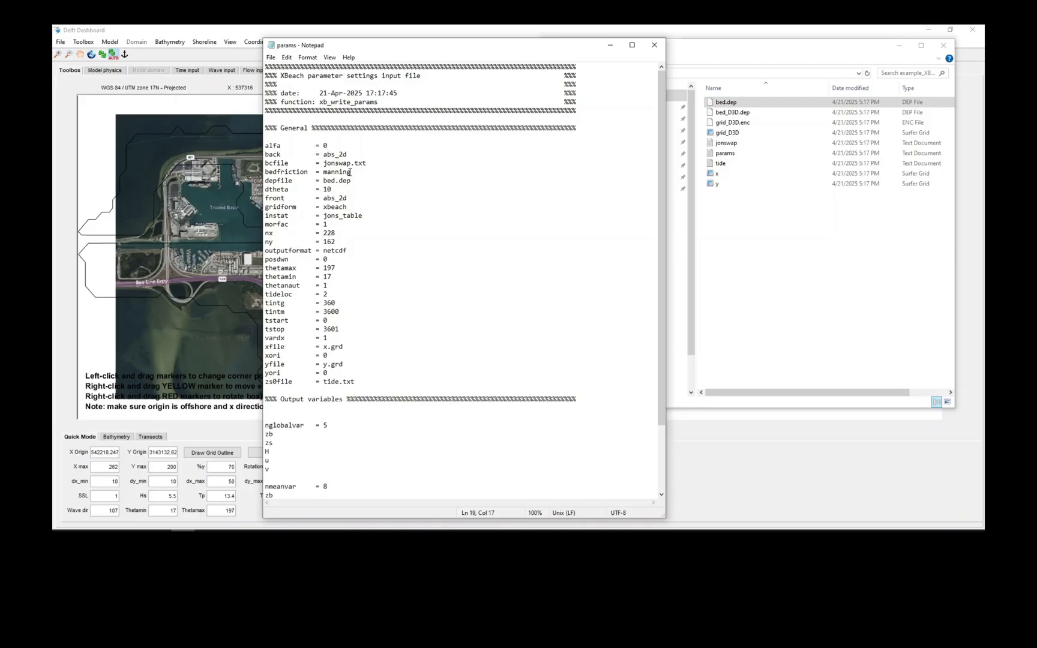
{"action": "mouse_move", "coordinate": [265, 197]}
{"action": "left_mouse_down"}
{"action": "mouse_move", "coordinate": [367, 199]}
{"action": "mouse_move", "coordinate": [258, 207]}
{"action": "left_mouse_up"}
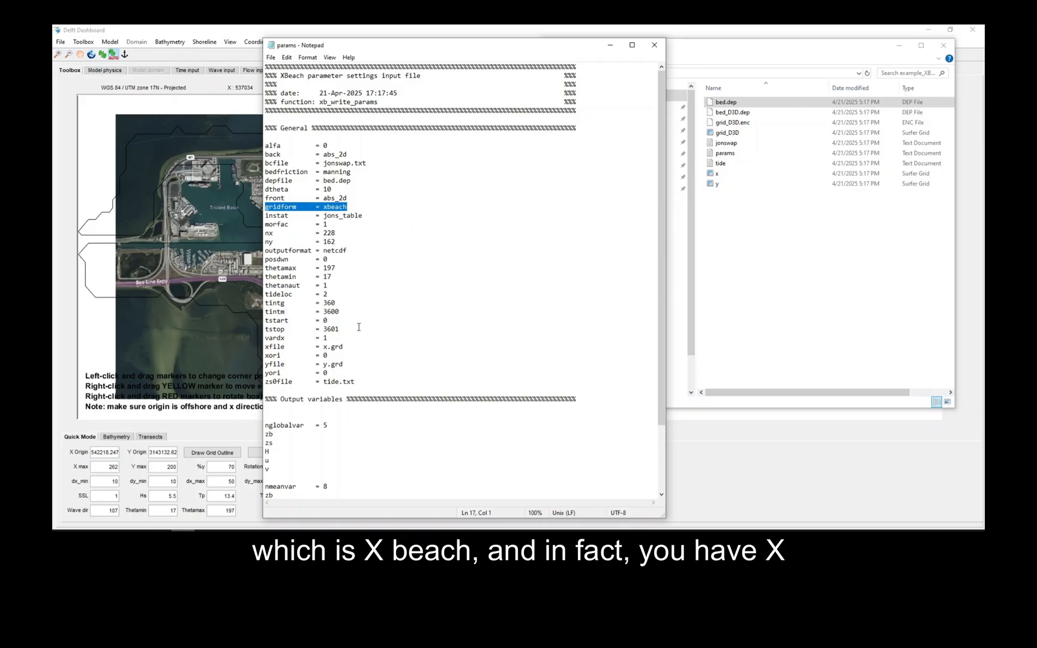
{"action": "left_click_drag", "start_coordinate": [345, 347], "coordinate": [261, 347]}
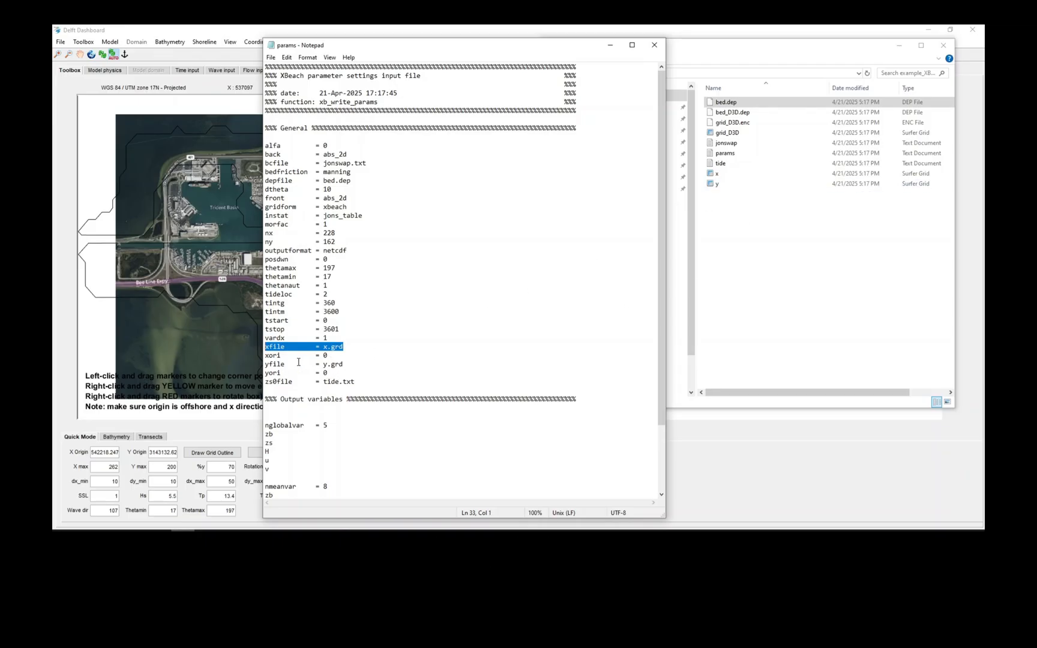
{"action": "left_click_drag", "start_coordinate": [360, 382], "coordinate": [248, 384]}
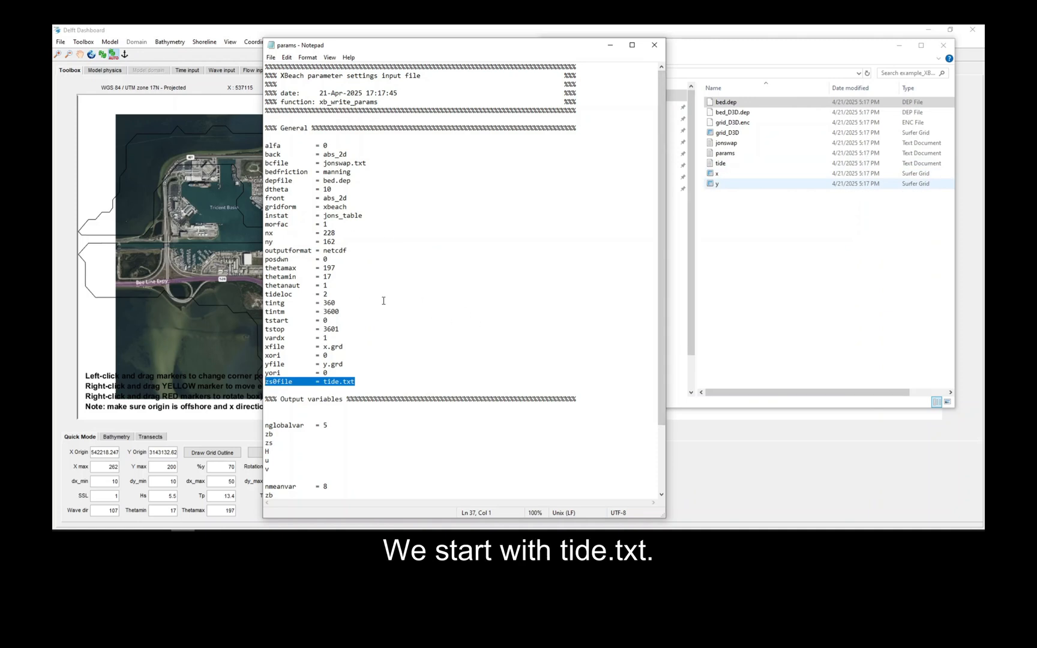
Examine the outputformat entry and the tintm timing entry in the General section of params
{"action": "left_click_drag", "start_coordinate": [348, 250], "coordinate": [238, 252]}
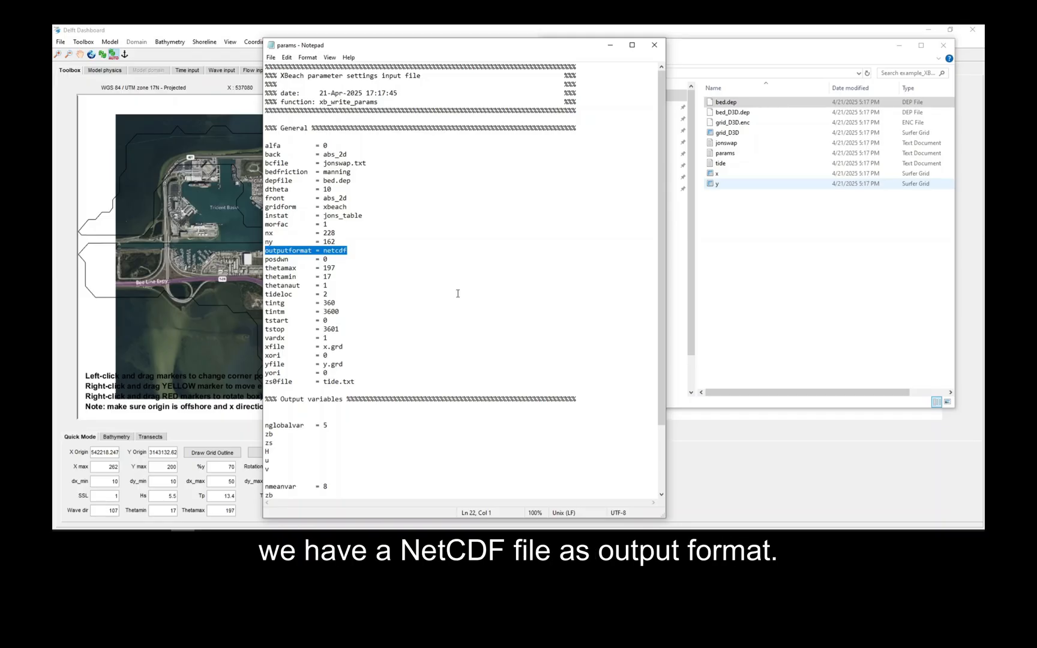
{"action": "left_click", "coordinate": [346, 311]}
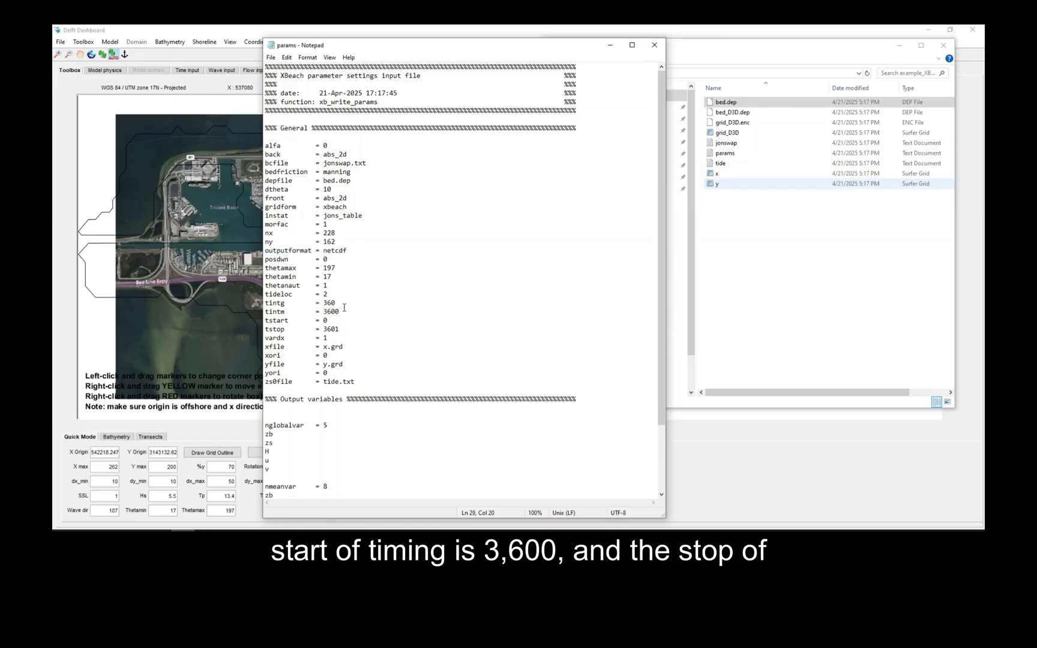
{"action": "mouse_move", "coordinate": [235, 319]}
{"action": "left_mouse_down"}
{"action": "mouse_move", "coordinate": [242, 305]}
{"action": "mouse_move", "coordinate": [237, 312]}
{"action": "left_mouse_up"}
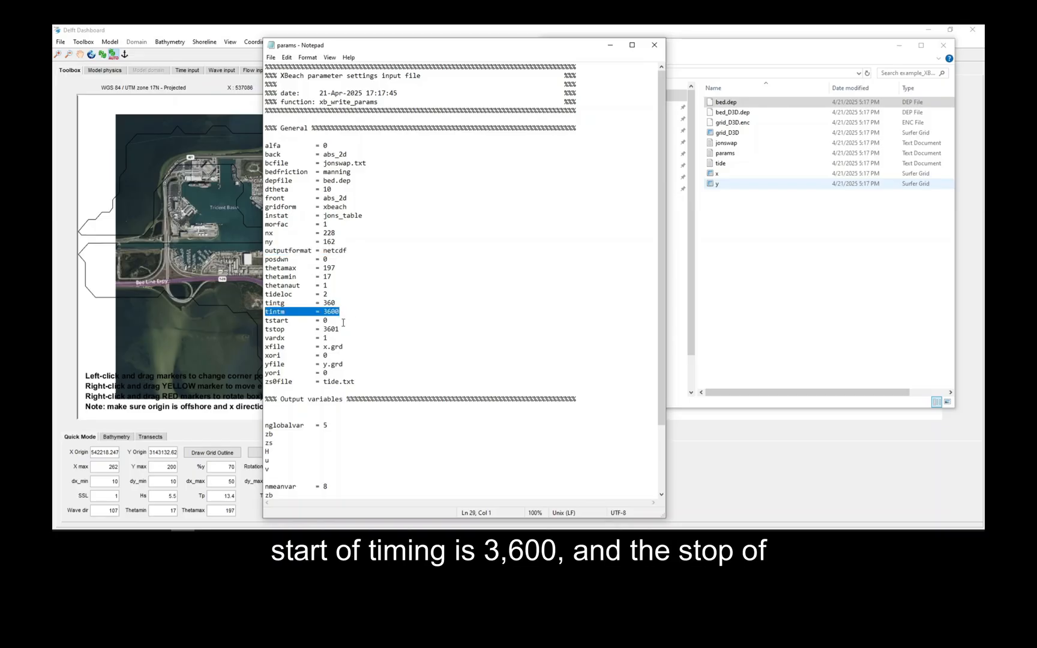
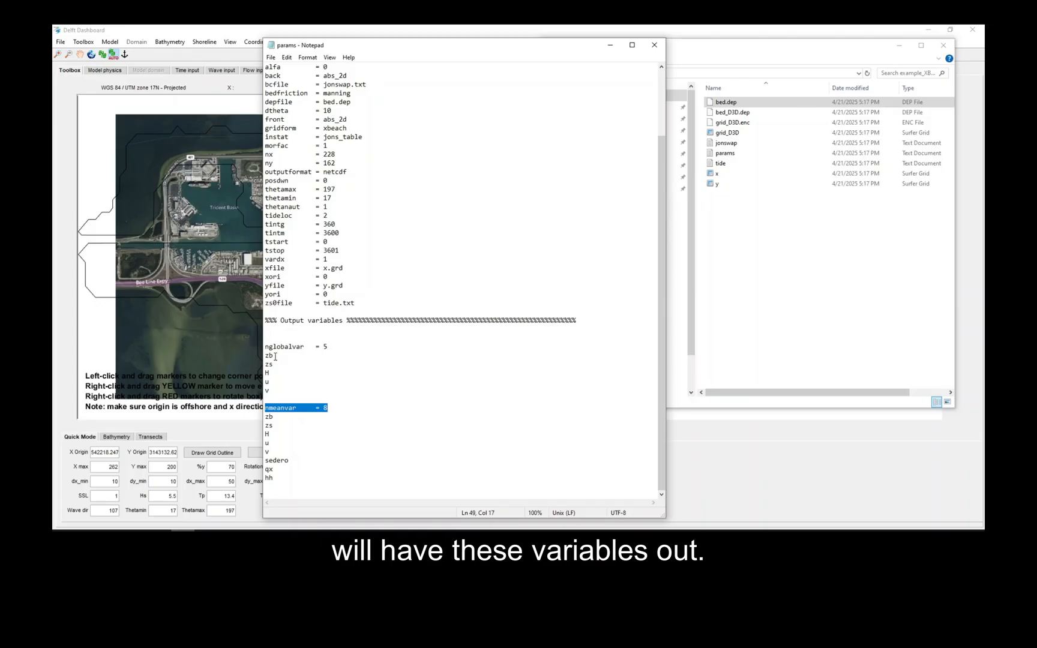
Examine the global and mean output variables in params, including zb, zs, H, u, sedero, qx and hh
{"action": "double_click", "coordinate": [274, 356]}
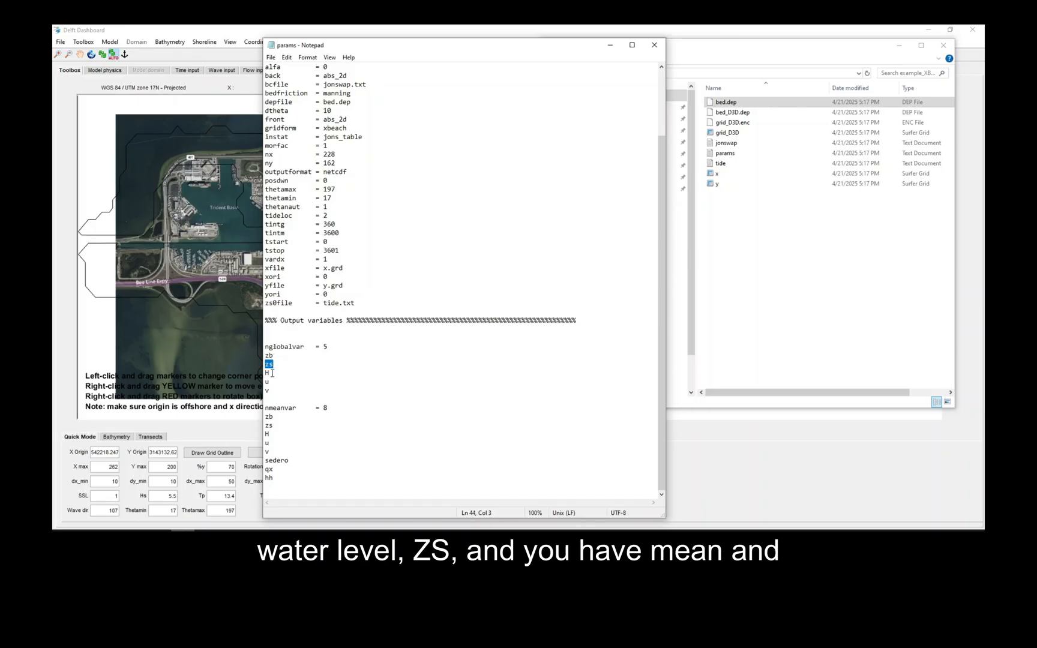
{"action": "left_click", "coordinate": [271, 372]}
{"action": "double_click", "coordinate": [271, 383]}
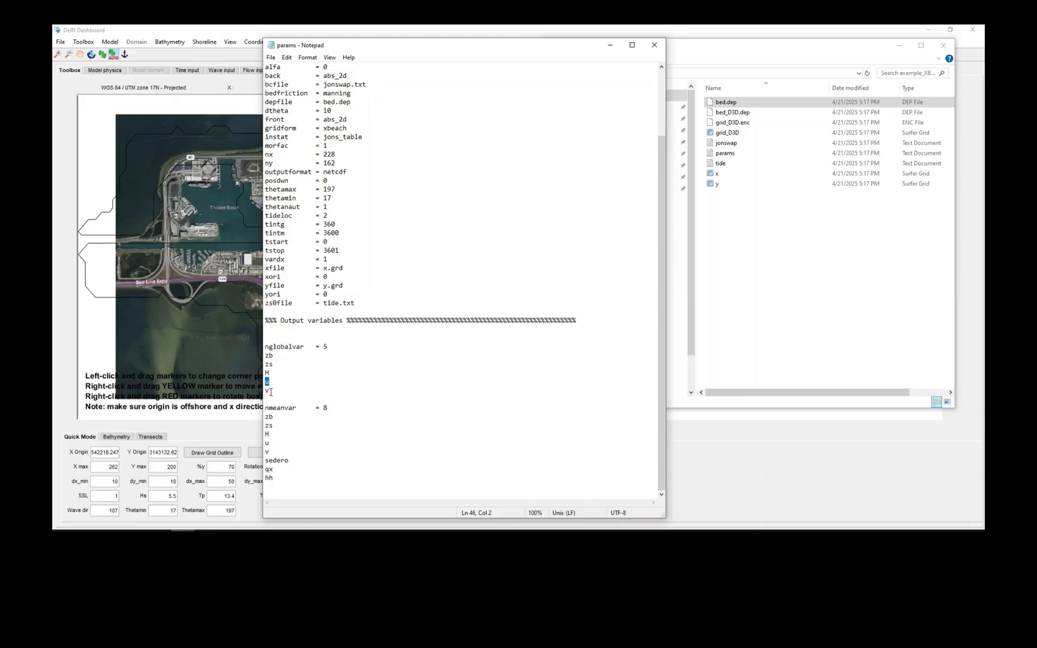
{"action": "left_click", "coordinate": [276, 444]}
{"action": "double_click", "coordinate": [297, 463]}
{"action": "left_click_drag", "start_coordinate": [277, 476], "coordinate": [256, 469]}
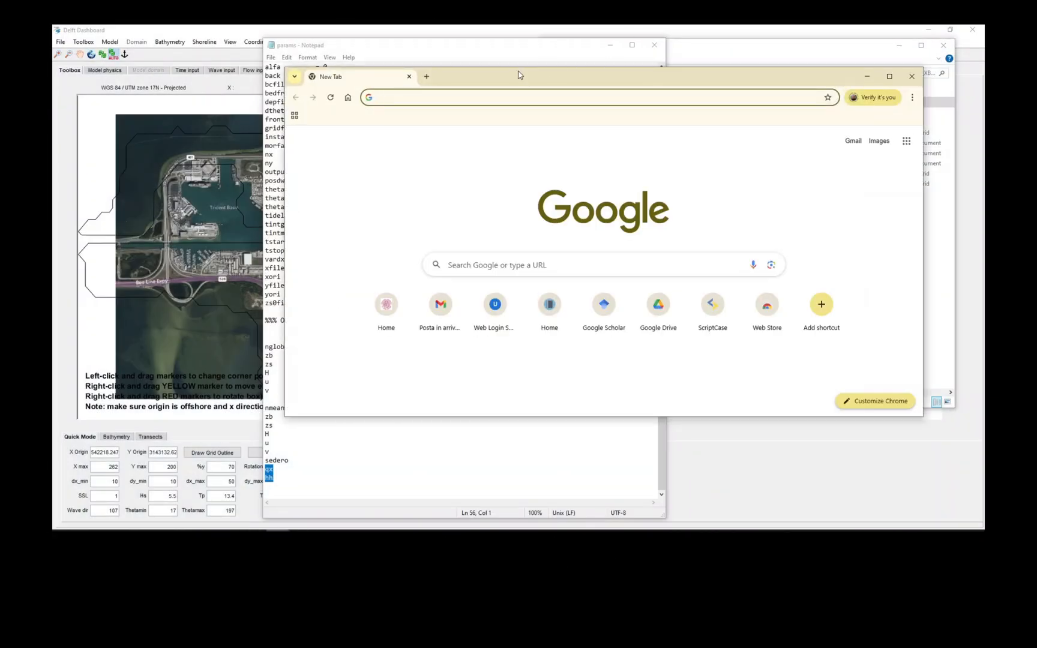
In Chrome, search for "xbeach readthedocs", open the XBeach manual's welcome page and maximize the browser window
{"action": "type", "text": "xbec"}
{"action": "key", "text": "BackSpace"}
{"action": "type", "text": "ach"}
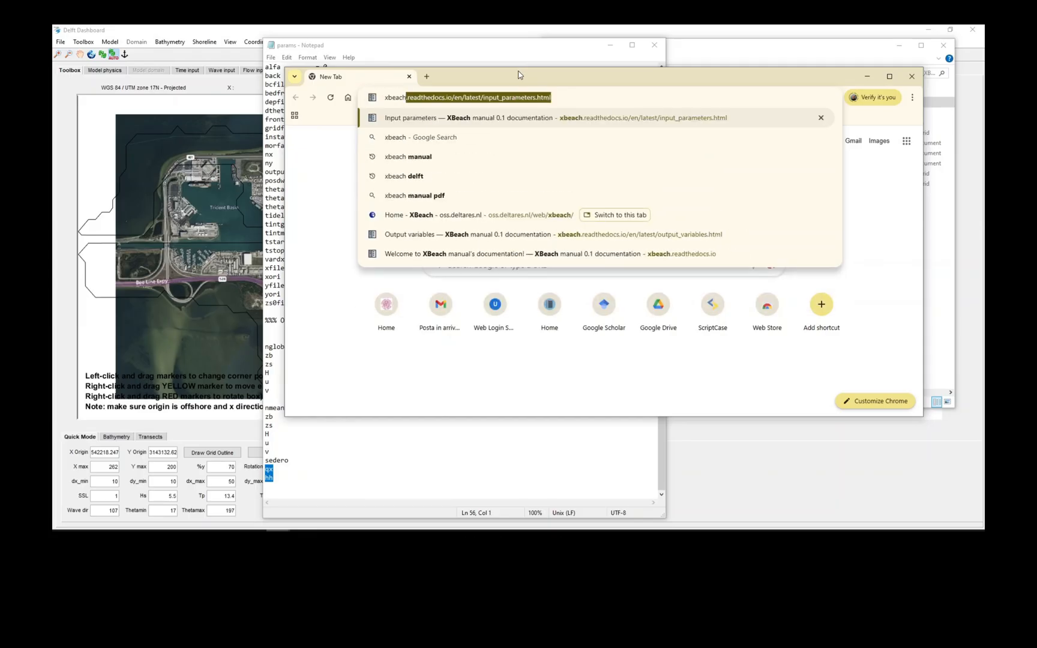
{"action": "type", "text": " read"}
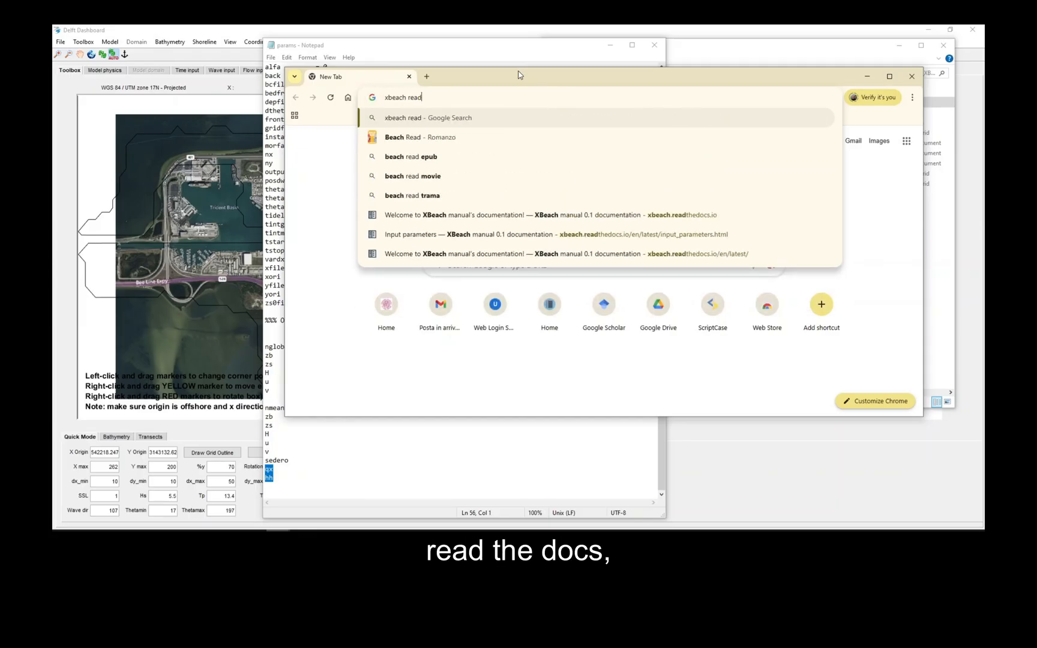
{"action": "type", "text": "thedocs"}
{"action": "key", "text": "Return"}
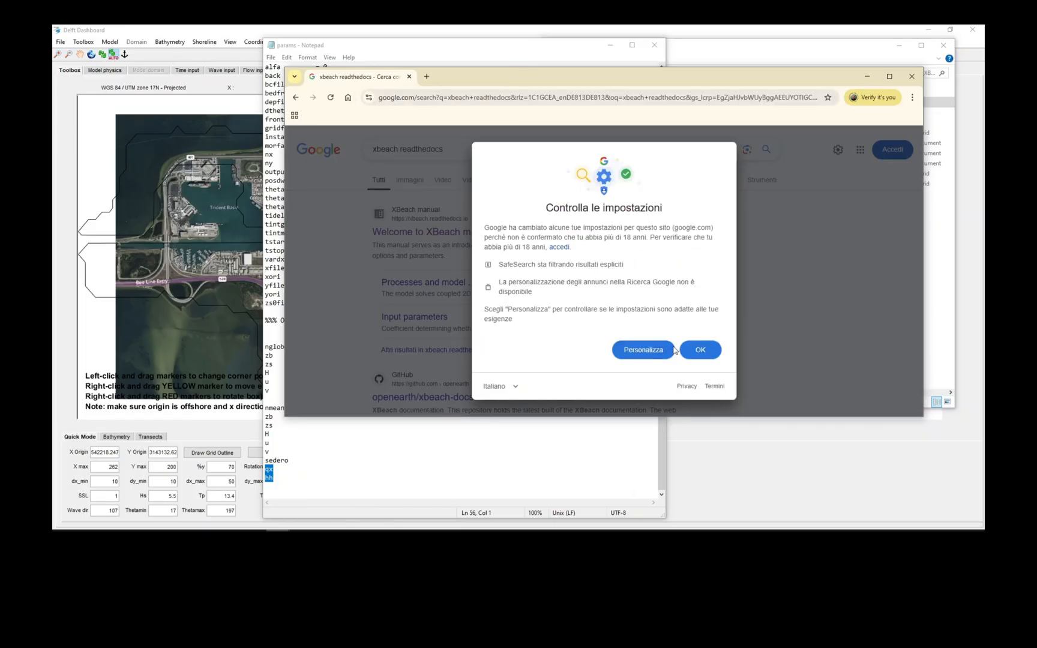
{"action": "left_click", "coordinate": [697, 349]}
{"action": "left_click", "coordinate": [456, 247]}
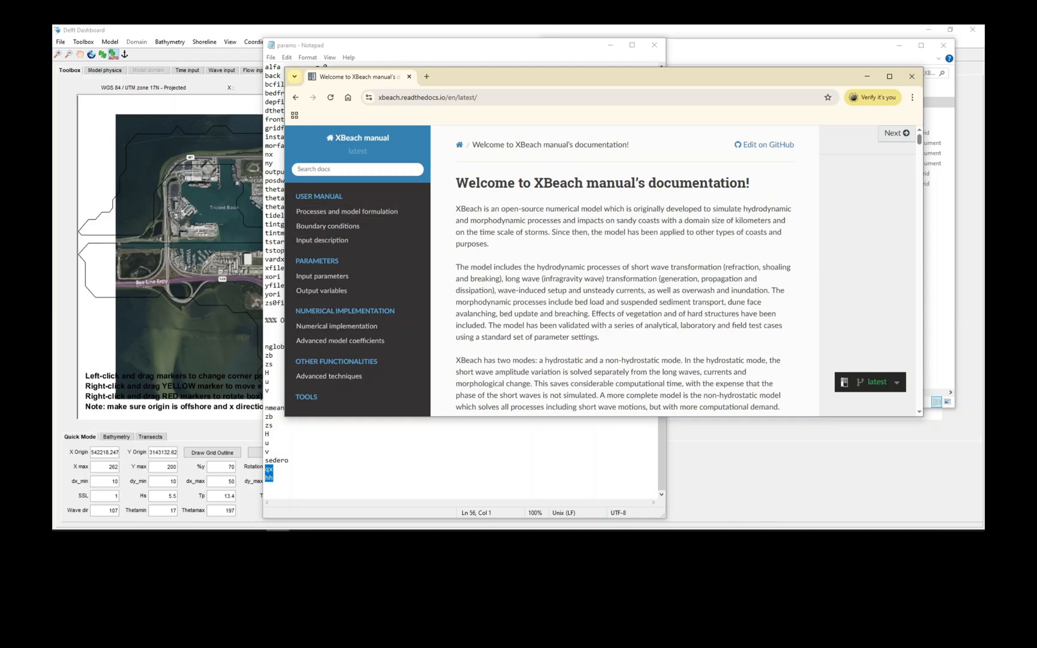
{"action": "left_click", "coordinate": [889, 76]}
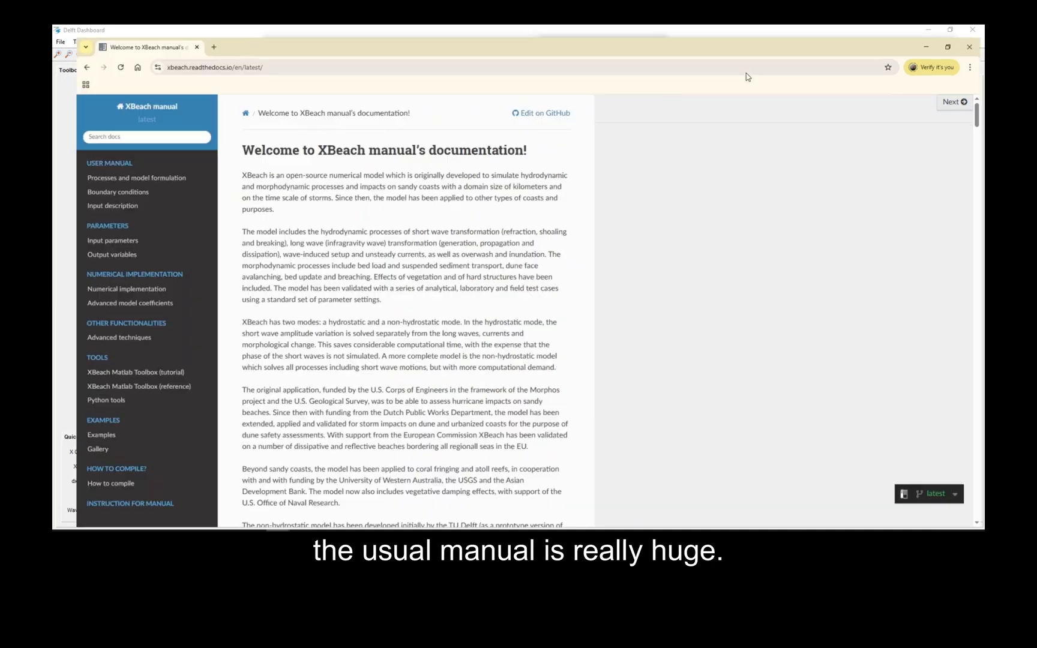
Open the XBeach manual's Input description section and its Input parameters page, and browse the parameter table
{"action": "left_click", "coordinate": [127, 199]}
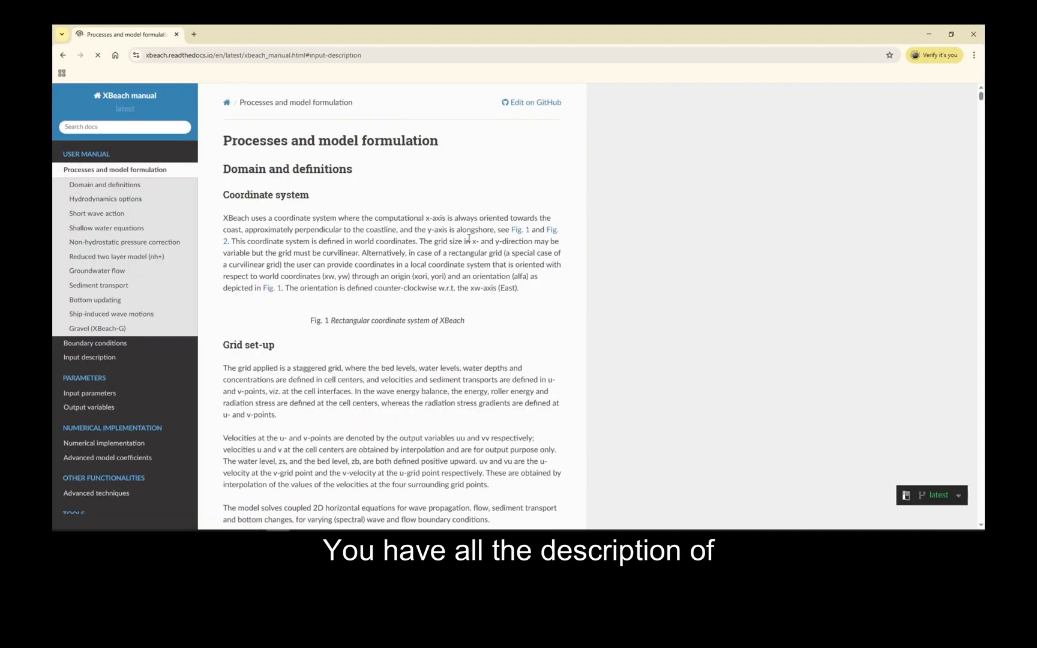
{"action": "scroll", "coordinate": [317, 282], "scroll_direction": "down", "scroll_amount": 4}
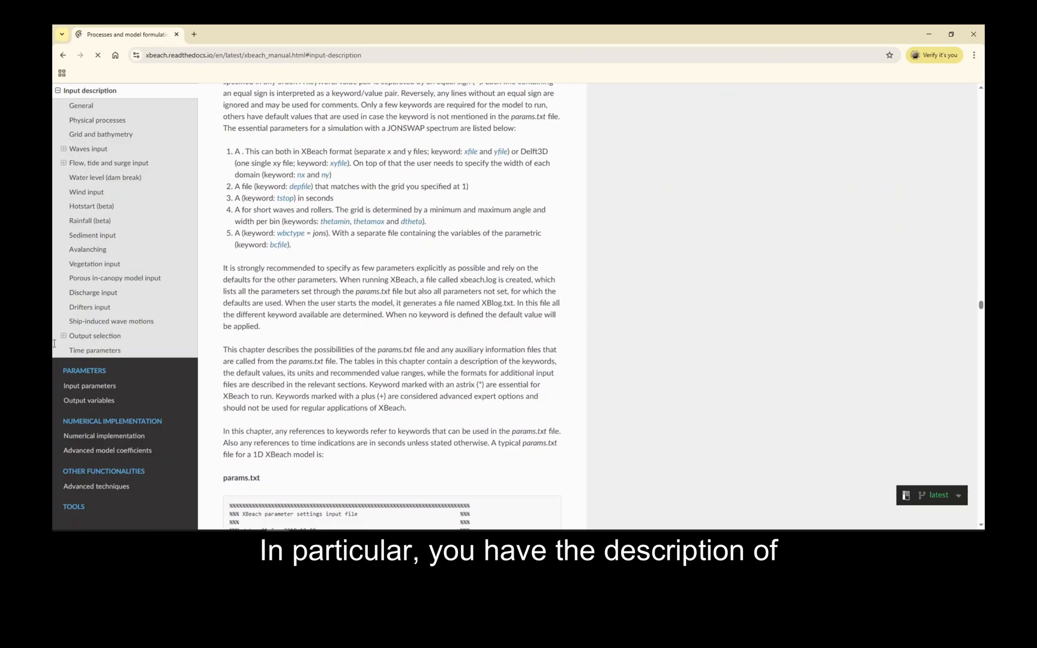
{"action": "scroll", "coordinate": [96, 375], "scroll_direction": "down", "scroll_amount": 3}
{"action": "left_click", "coordinate": [91, 221]}
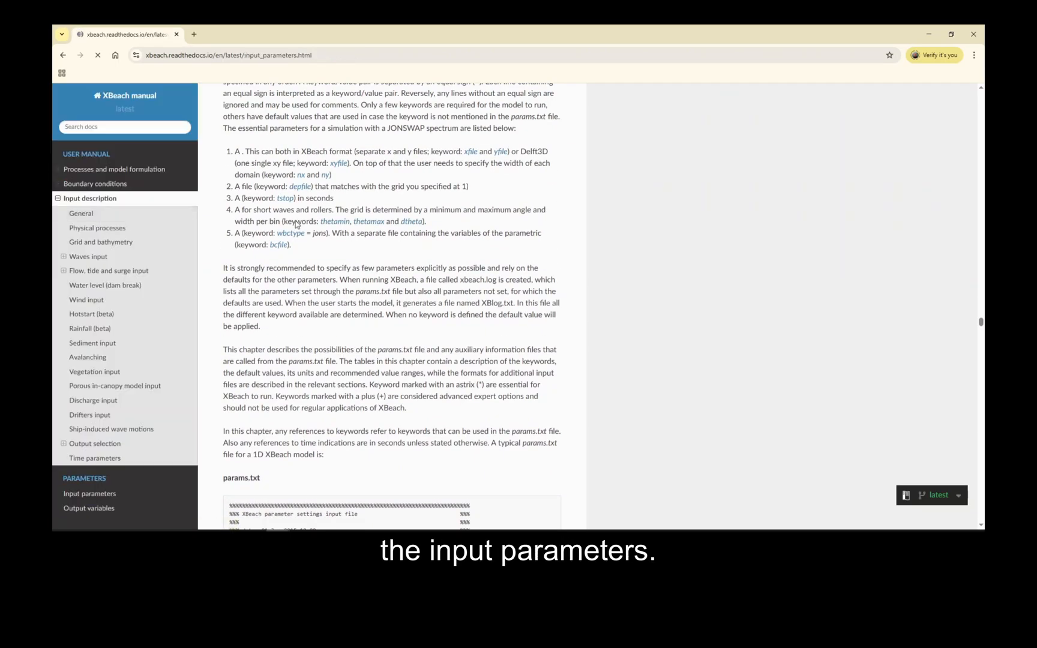
{"action": "scroll", "coordinate": [424, 253], "scroll_direction": "down", "scroll_amount": 20}
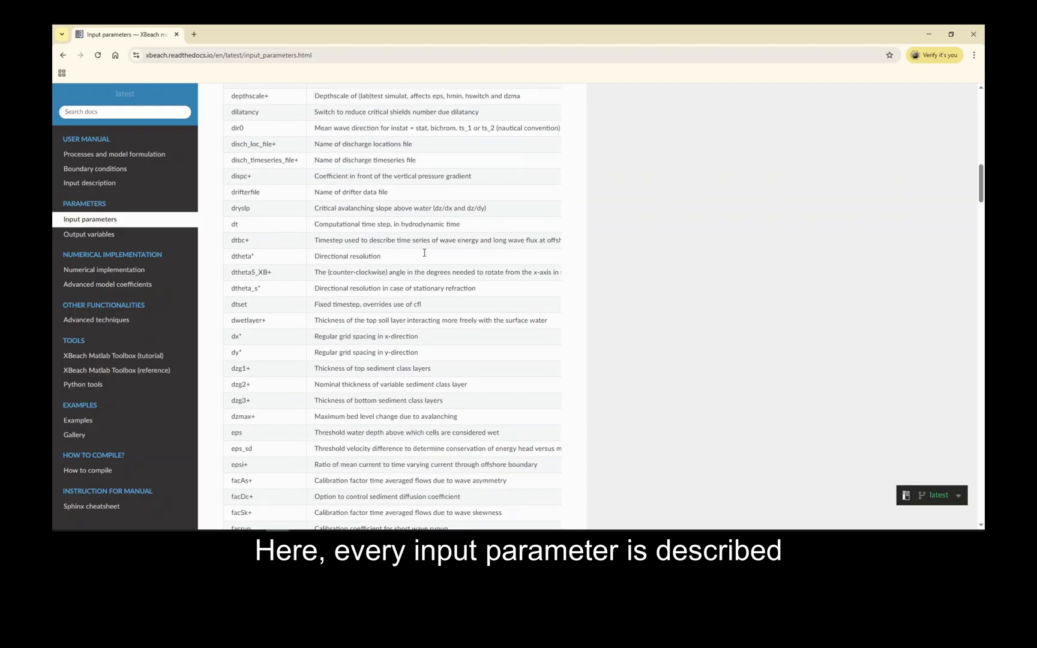
Open the manual's Output variables page and shrink the browser window so the params output list stays in view
{"action": "left_click", "coordinate": [151, 245]}
{"action": "scroll", "coordinate": [430, 262], "scroll_direction": "down", "scroll_amount": 2}
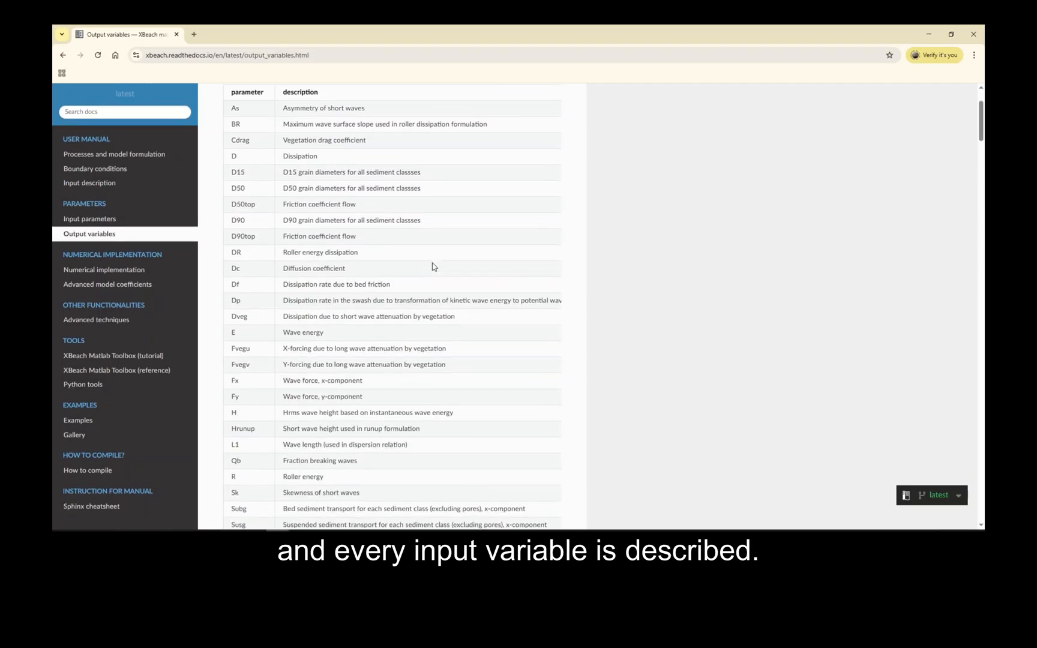
{"action": "left_click", "coordinate": [946, 37]}
{"action": "left_click_drag", "start_coordinate": [570, 55], "coordinate": [448, 77]}
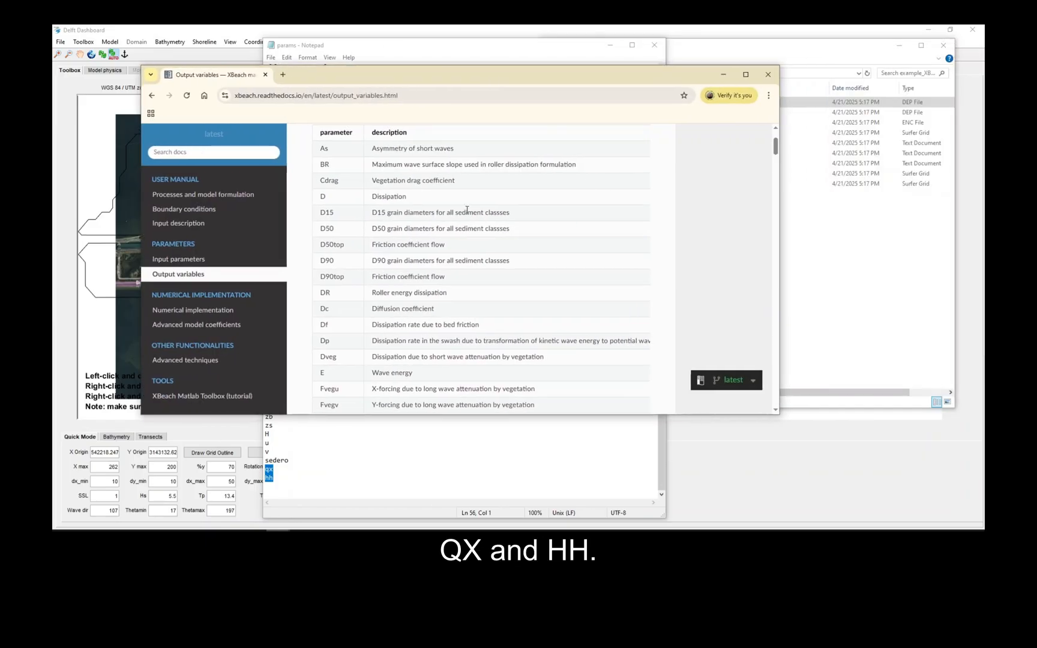
{"action": "right_click", "coordinate": [682, 228]}
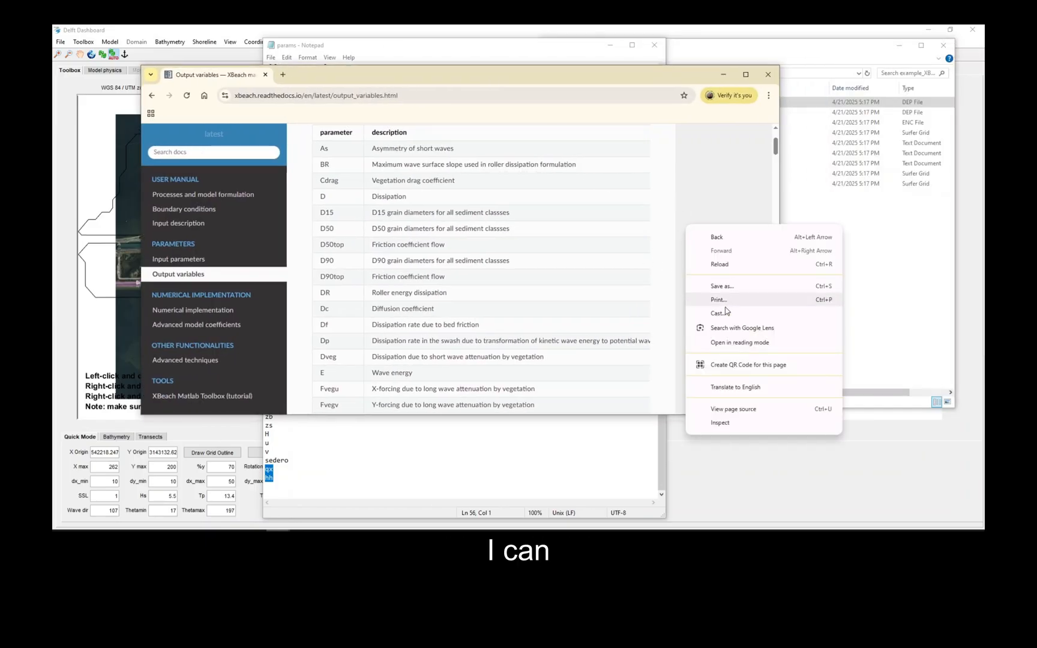
{"action": "left_click", "coordinate": [676, 174]}
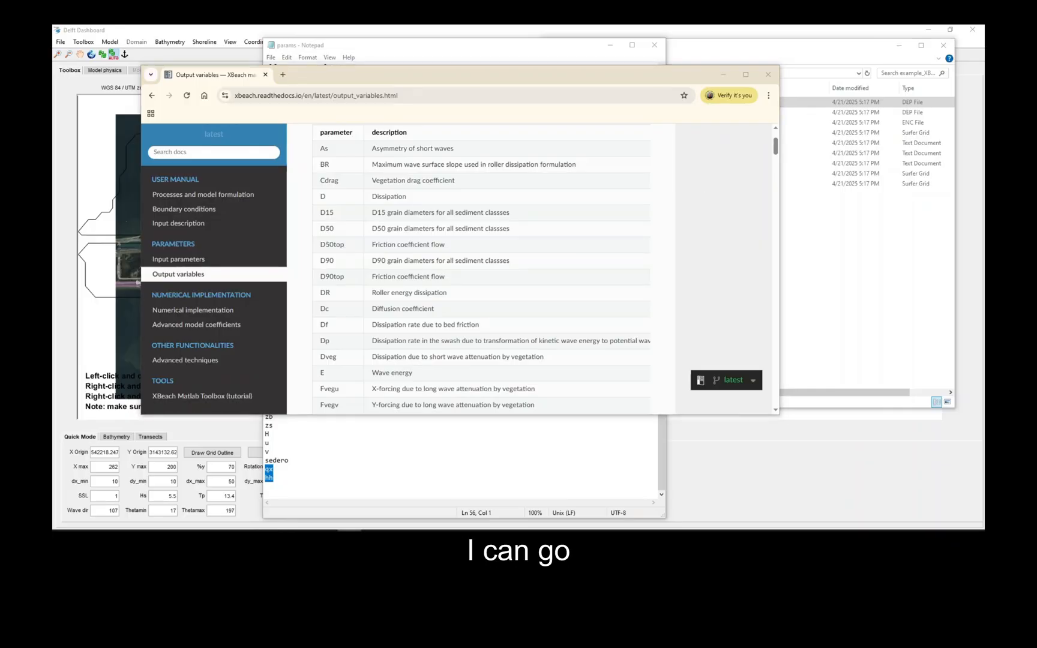
Find qx on the Output variables page and read its description
{"action": "left_click", "coordinate": [710, 191]}
{"action": "key", "text": "ctrl+f"}
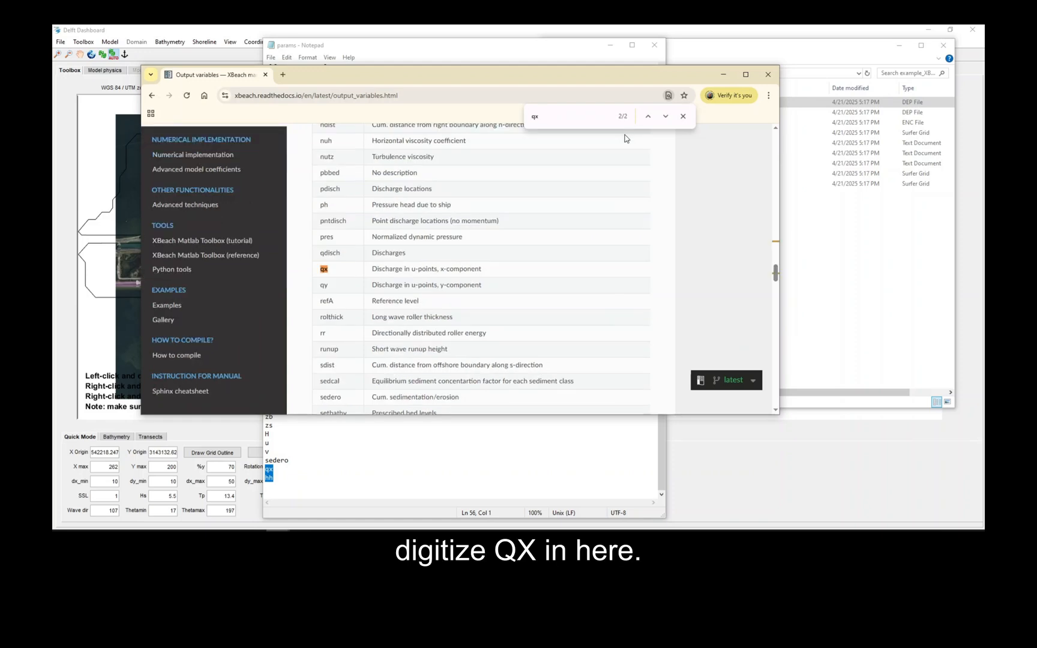
{"action": "left_click_drag", "start_coordinate": [372, 268], "coordinate": [394, 269]}
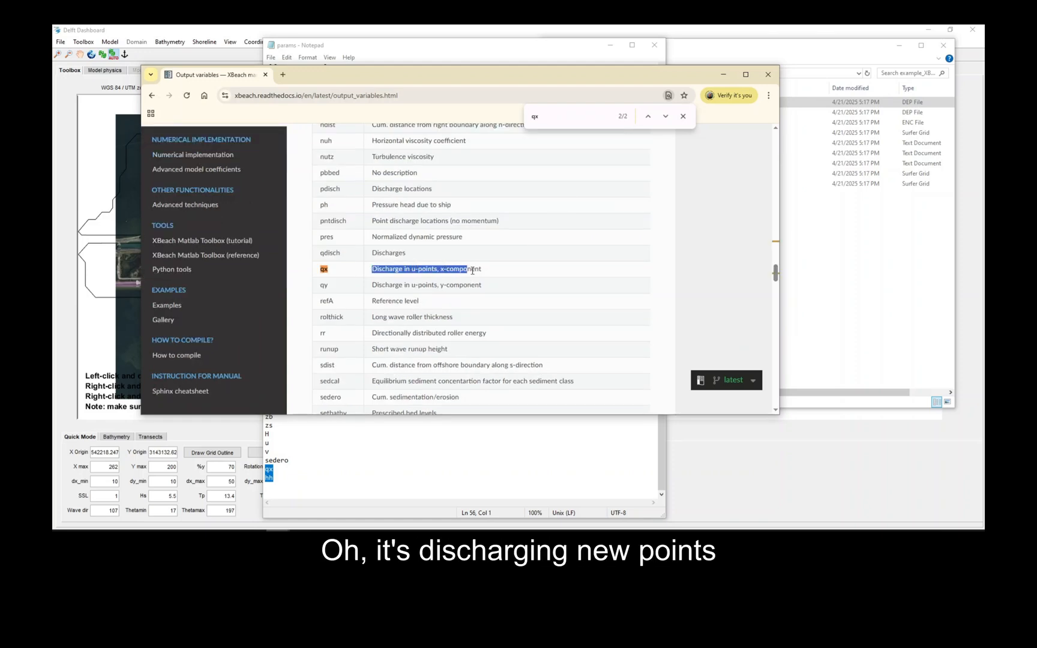
{"action": "left_click_drag", "start_coordinate": [474, 269], "coordinate": [668, 266]}
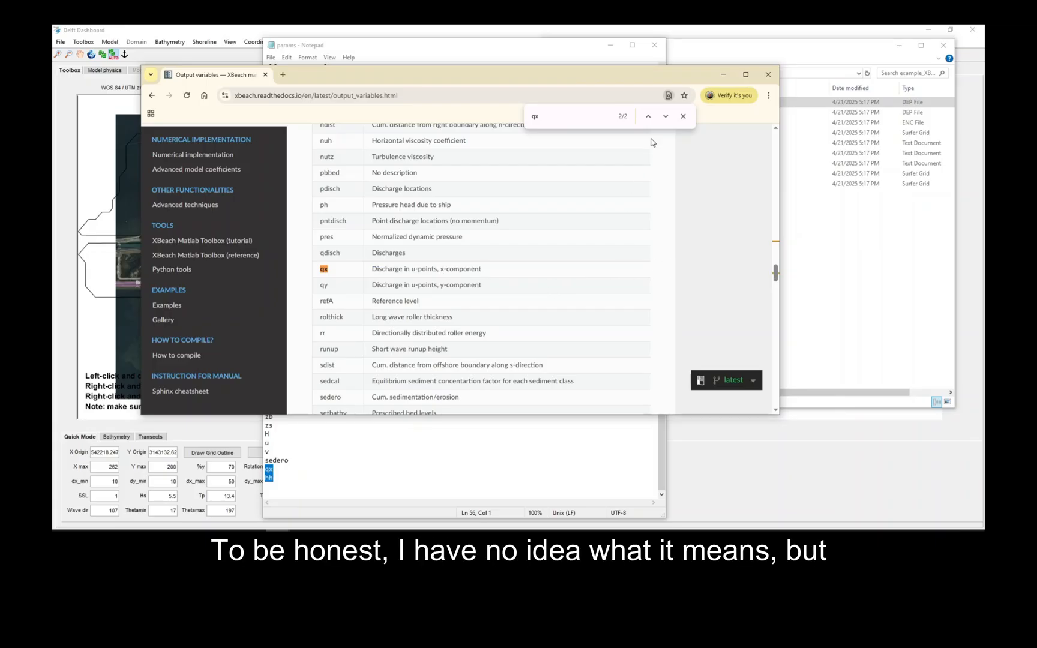
Find hh on the Output variables page, read its description and end the page search
{"action": "type", "text": "hh"}
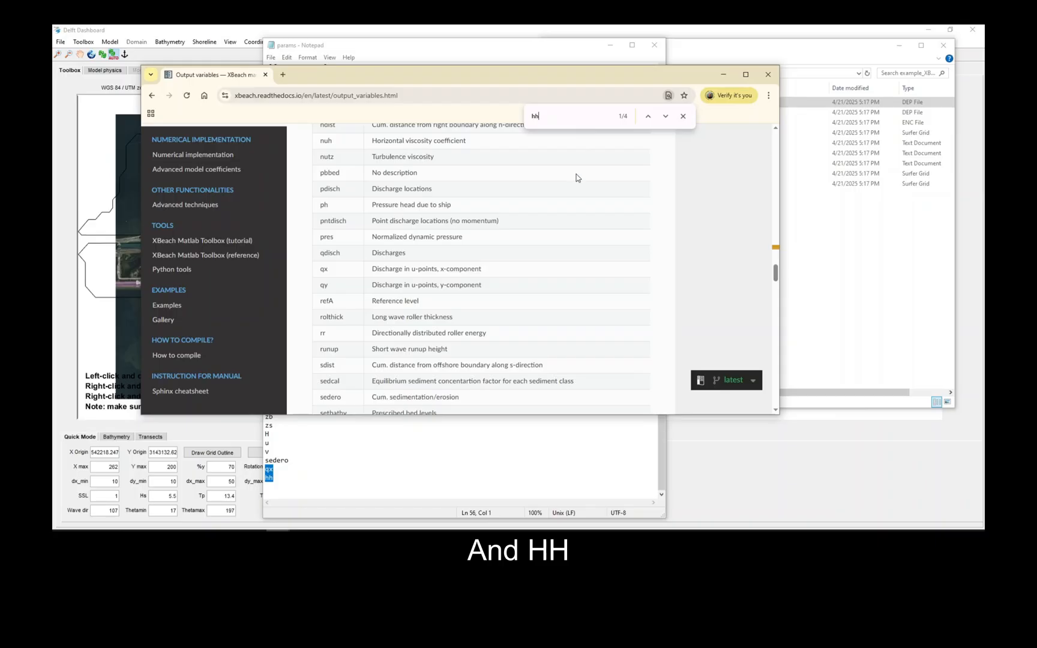
{"action": "key", "text": "Return"}
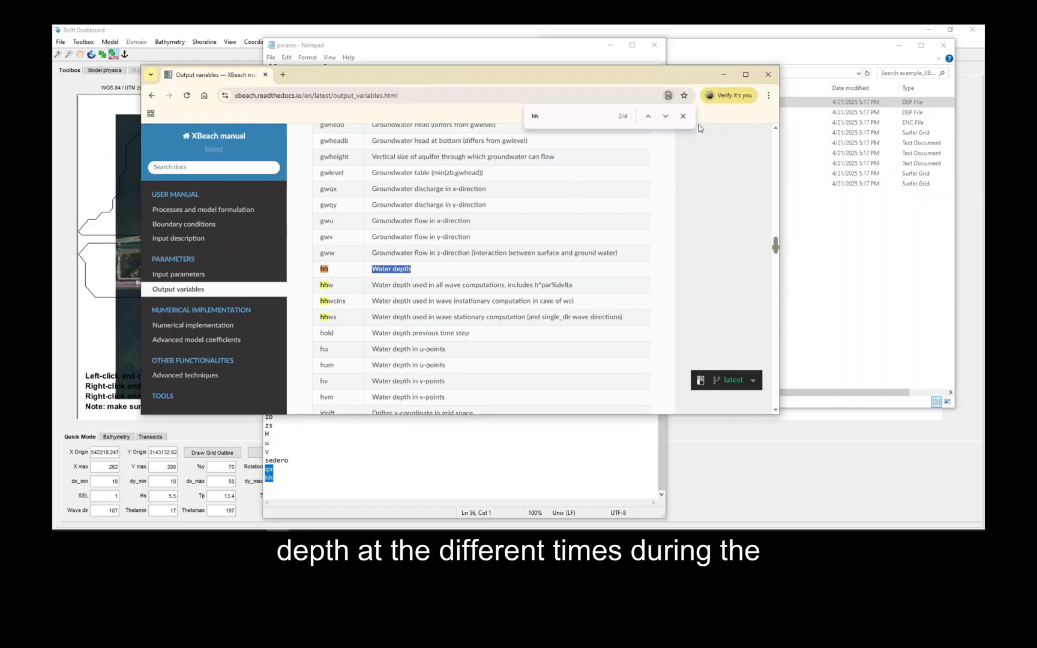
{"action": "left_click", "coordinate": [683, 115]}
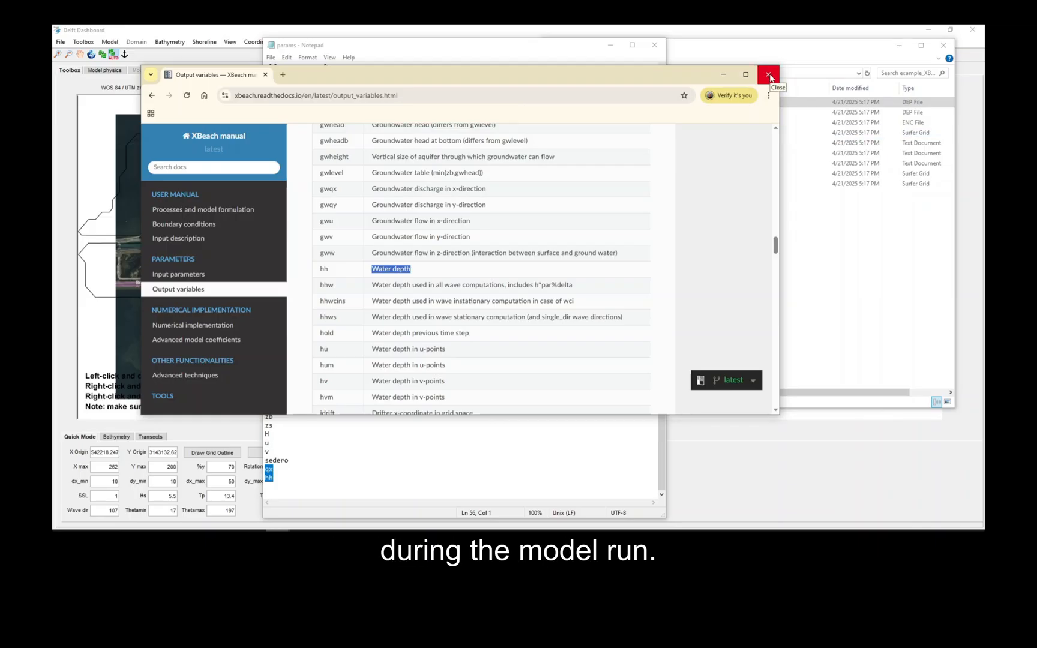
Browse the rest of the output variables table, including the sedero description, and close the manual
{"action": "scroll", "coordinate": [468, 299], "scroll_direction": "down", "scroll_amount": 10}
{"action": "scroll", "coordinate": [480, 297], "scroll_direction": "down", "scroll_amount": 12}
{"action": "scroll", "coordinate": [480, 296], "scroll_direction": "down", "scroll_amount": 3}
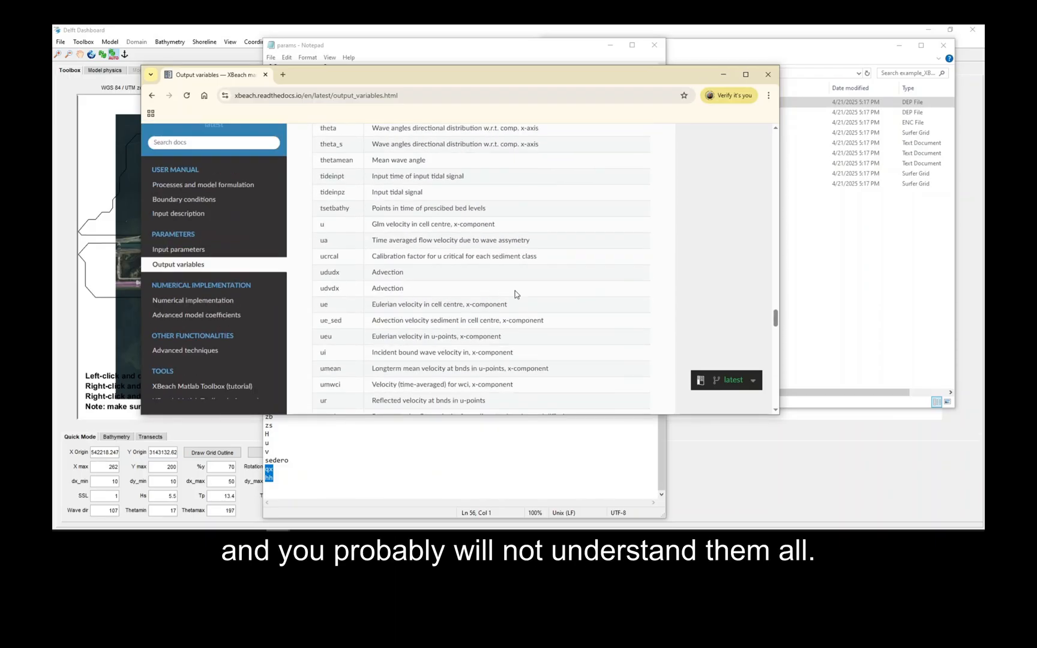
{"action": "scroll", "coordinate": [521, 293], "scroll_direction": "up", "scroll_amount": 9}
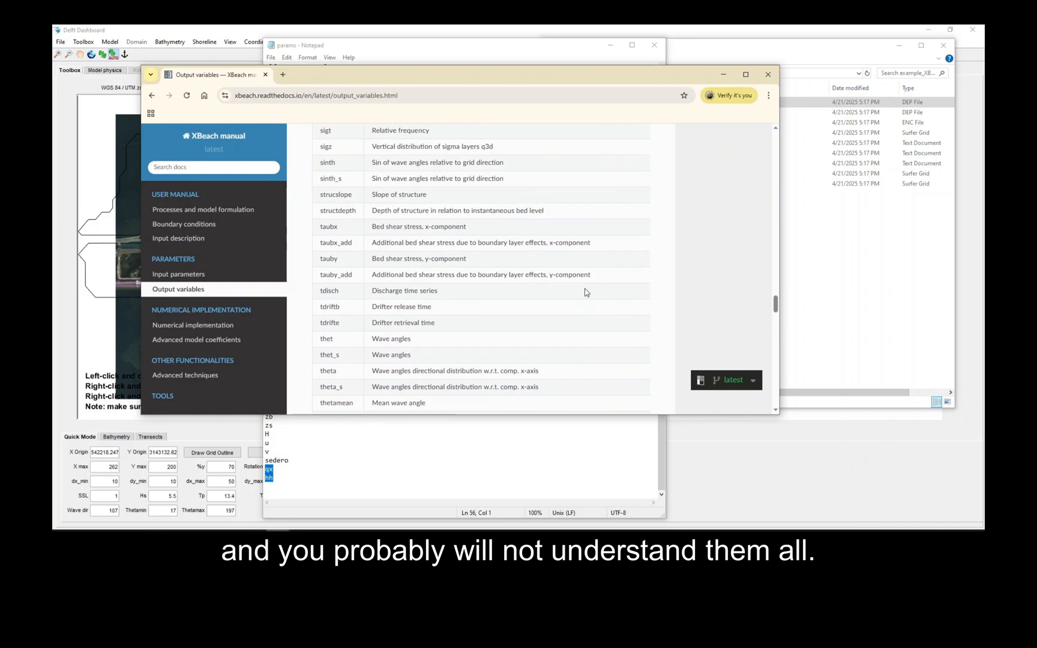
{"action": "scroll", "coordinate": [588, 297], "scroll_direction": "up", "scroll_amount": 3}
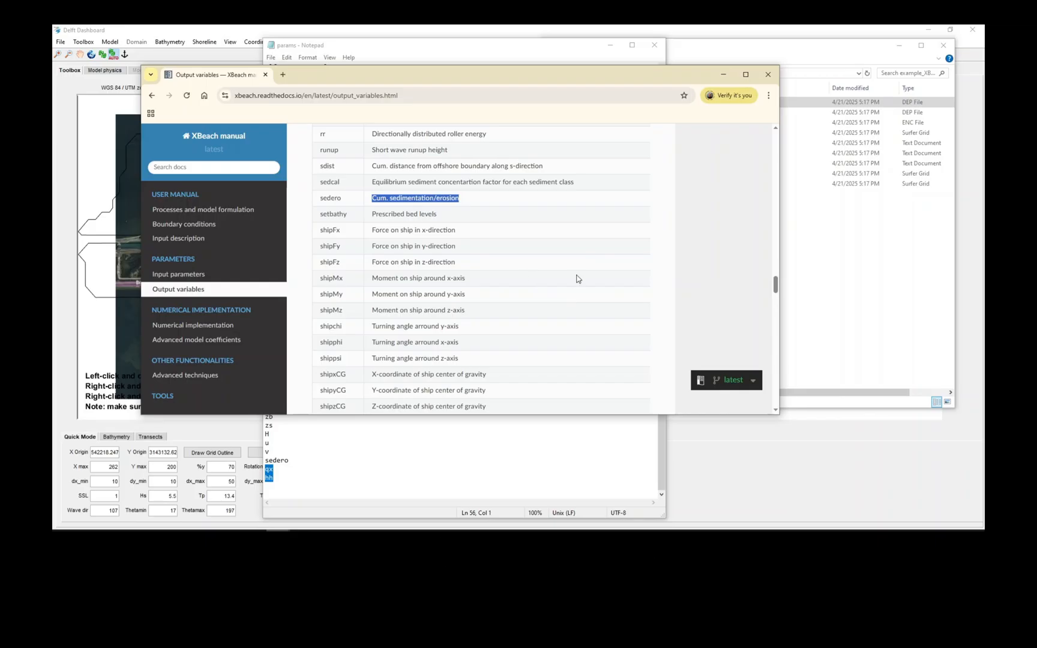
{"action": "scroll", "coordinate": [568, 285], "scroll_direction": "up", "scroll_amount": 20}
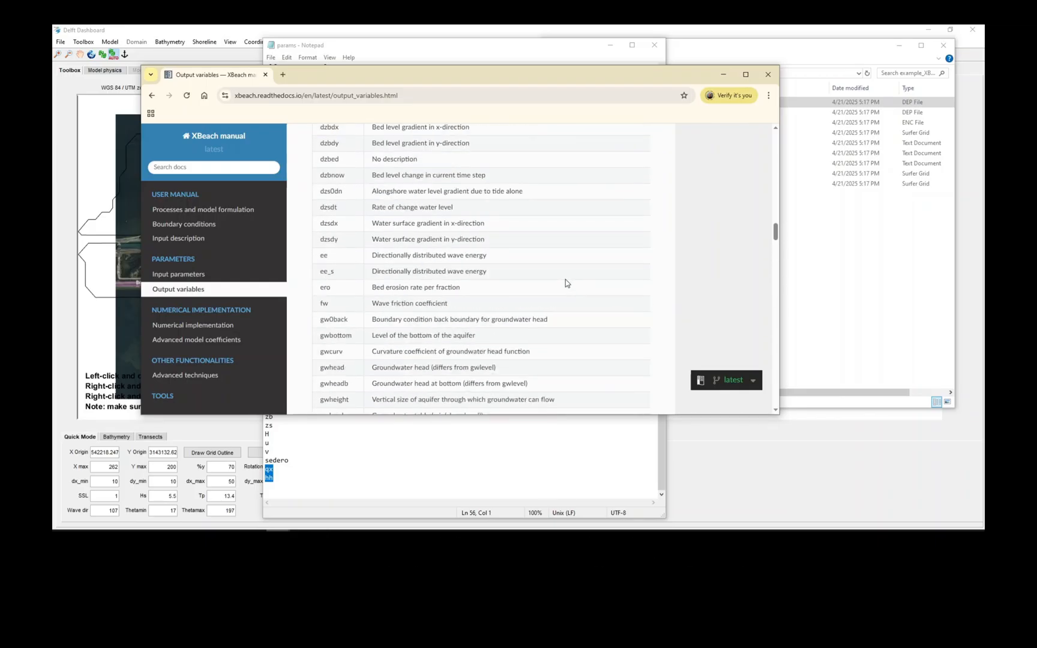
{"action": "scroll", "coordinate": [565, 285], "scroll_direction": "up", "scroll_amount": 5}
{"action": "left_click", "coordinate": [768, 74]}
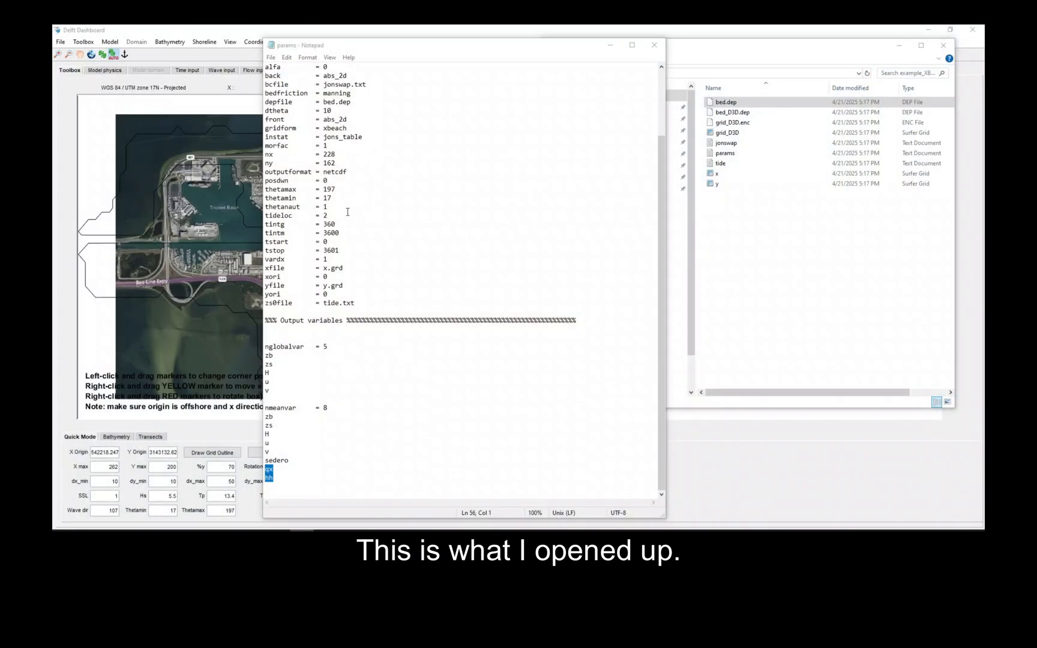
Close the params file, Delft Dashboard and its console window, leaving the example_XBeach folder open
{"action": "scroll", "coordinate": [486, 305], "scroll_direction": "up", "scroll_amount": 3}
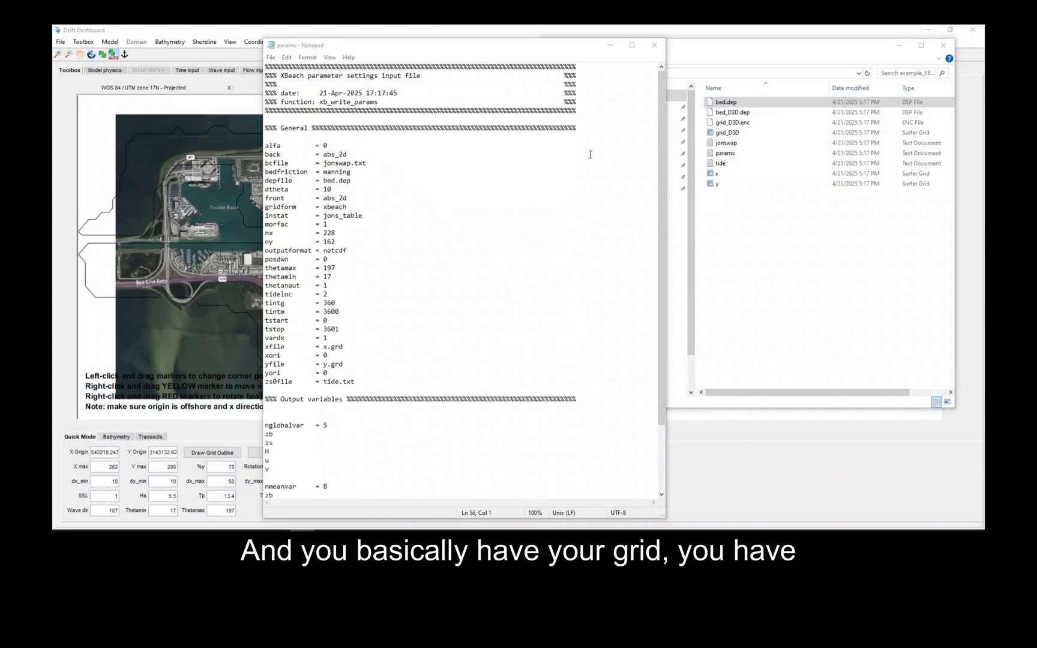
{"action": "left_click", "coordinate": [654, 45]}
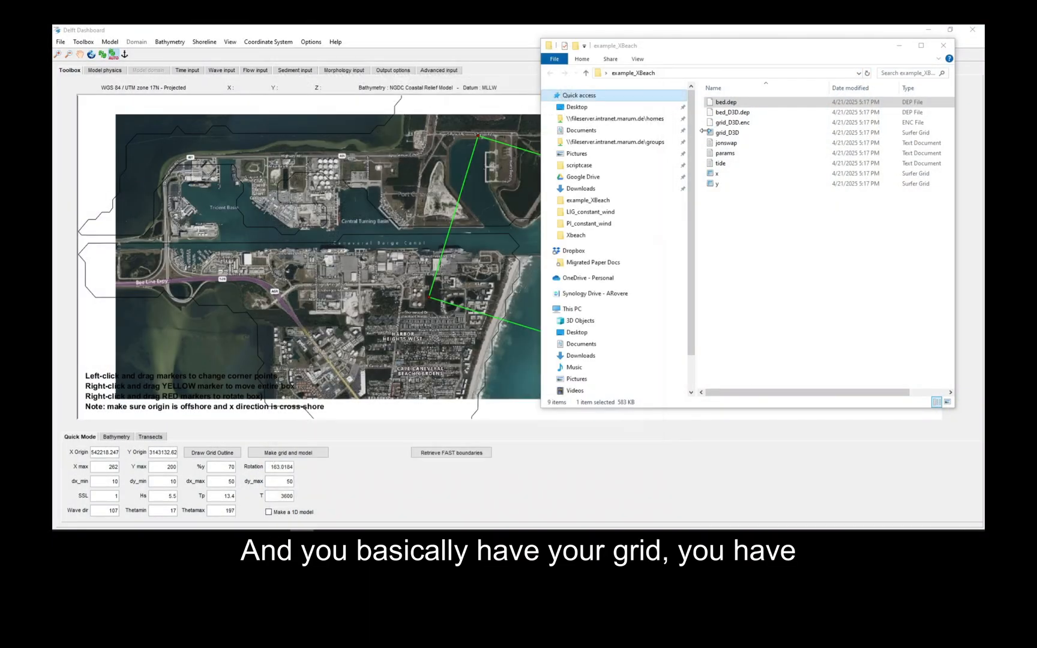
{"action": "left_click", "coordinate": [403, 42]}
{"action": "left_click", "coordinate": [973, 30]}
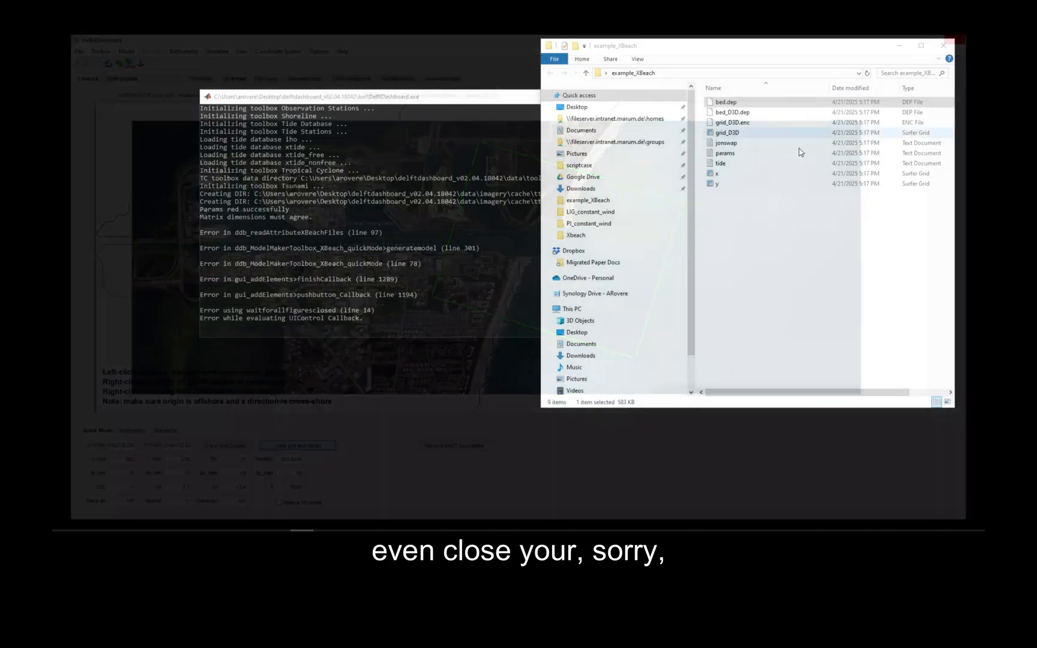
{"action": "left_click", "coordinate": [441, 97]}
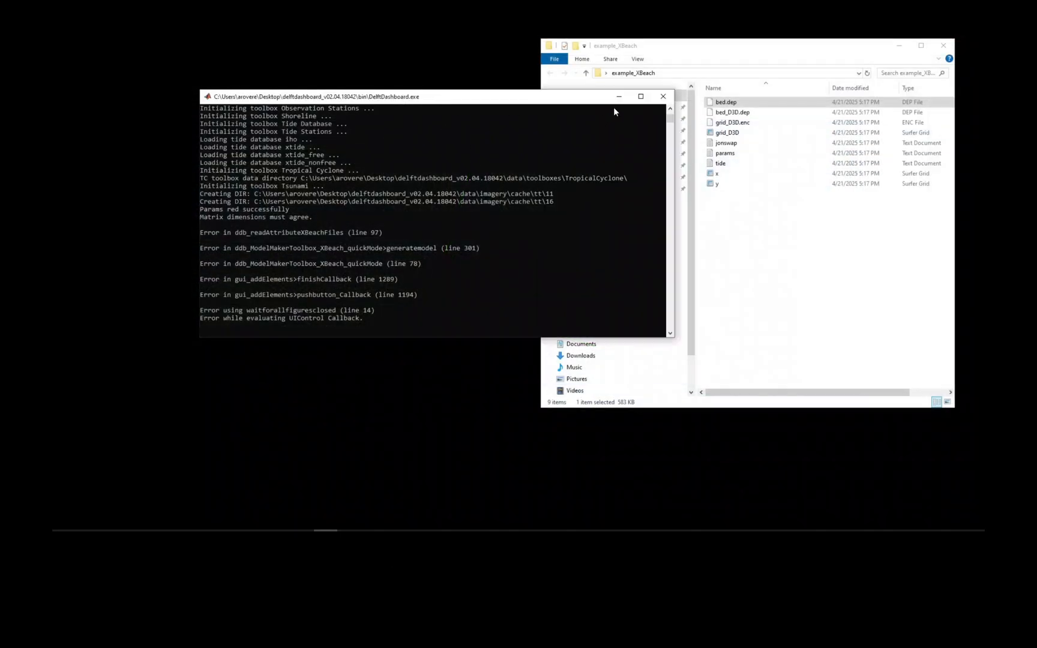
{"action": "left_click", "coordinate": [663, 96]}
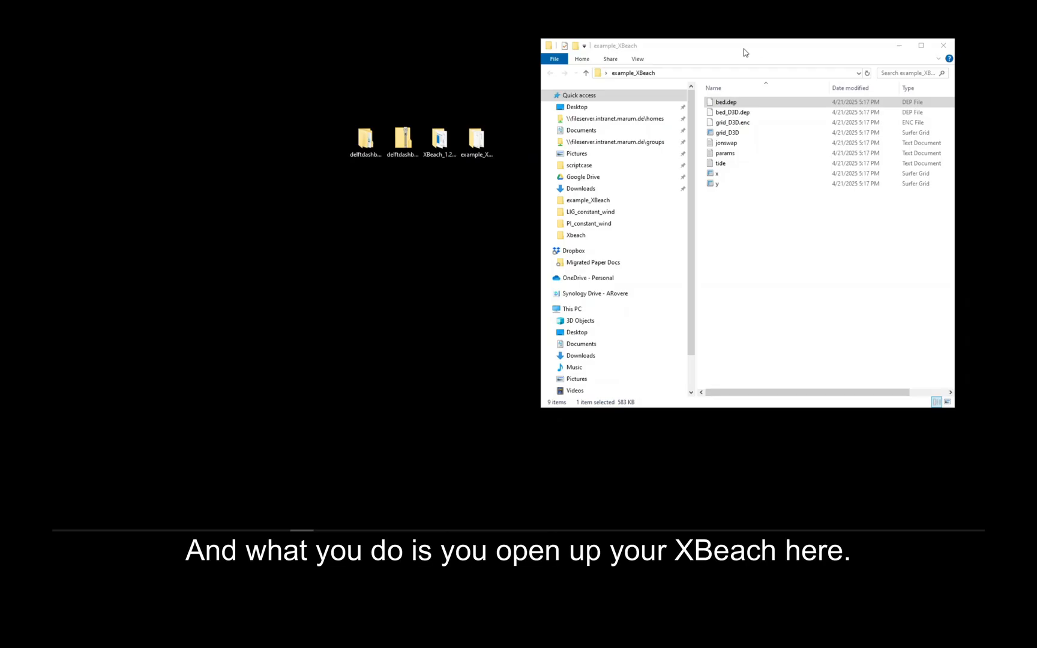
Copy all files from the XBeach_1.24.6057_Halloween_win64_netcdf folder into example_XBeach and close the source folder
{"action": "double_click", "coordinate": [441, 142]}
{"action": "left_click_drag", "start_coordinate": [779, 58], "coordinate": [350, 46]}
{"action": "left_click_drag", "start_coordinate": [338, 309], "coordinate": [337, 99]}
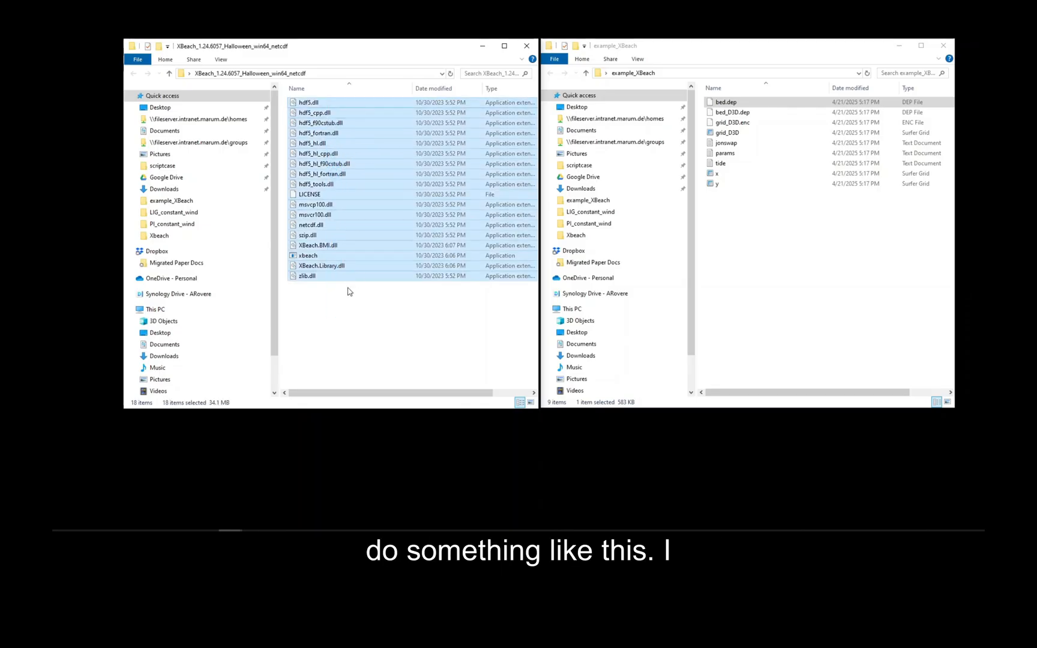
{"action": "right_click", "coordinate": [322, 219]}
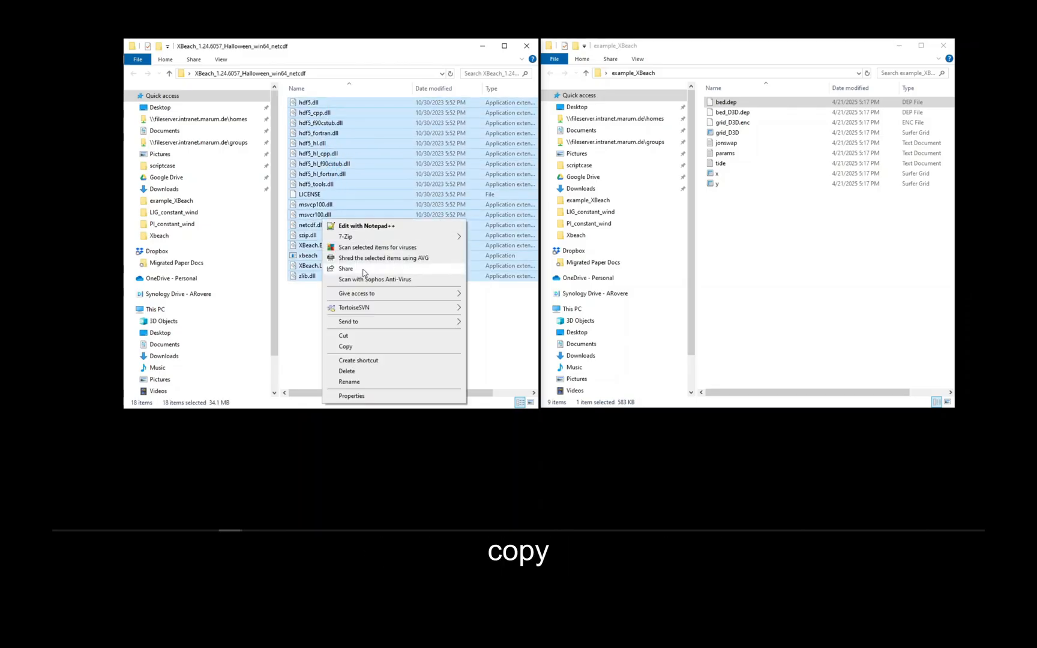
{"action": "left_click", "coordinate": [347, 347]}
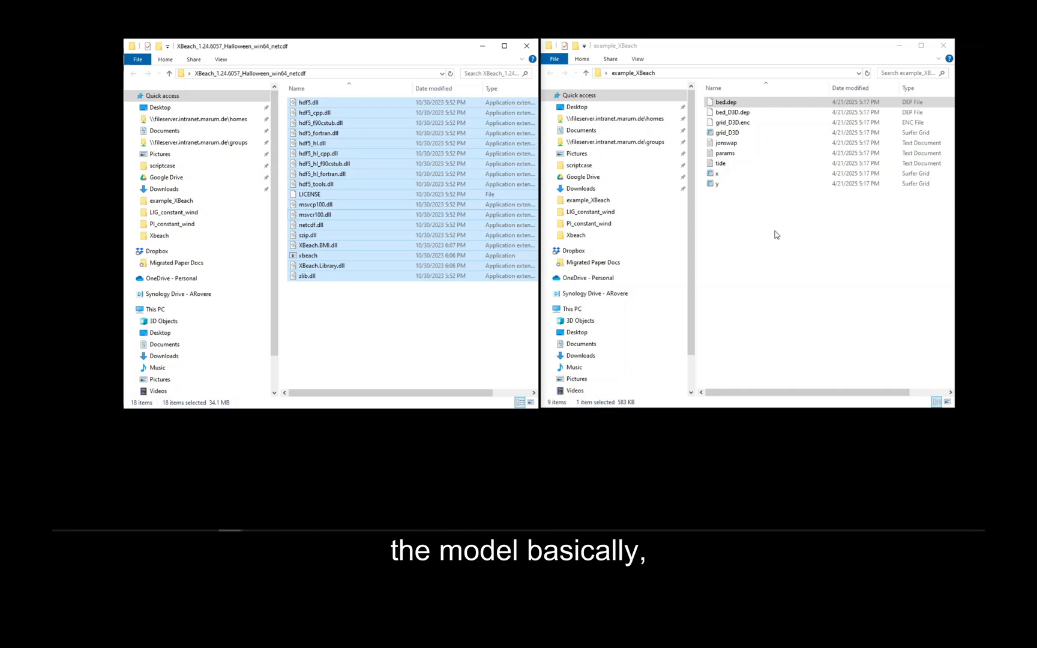
{"action": "left_click", "coordinate": [754, 297]}
{"action": "right_click", "coordinate": [739, 249]}
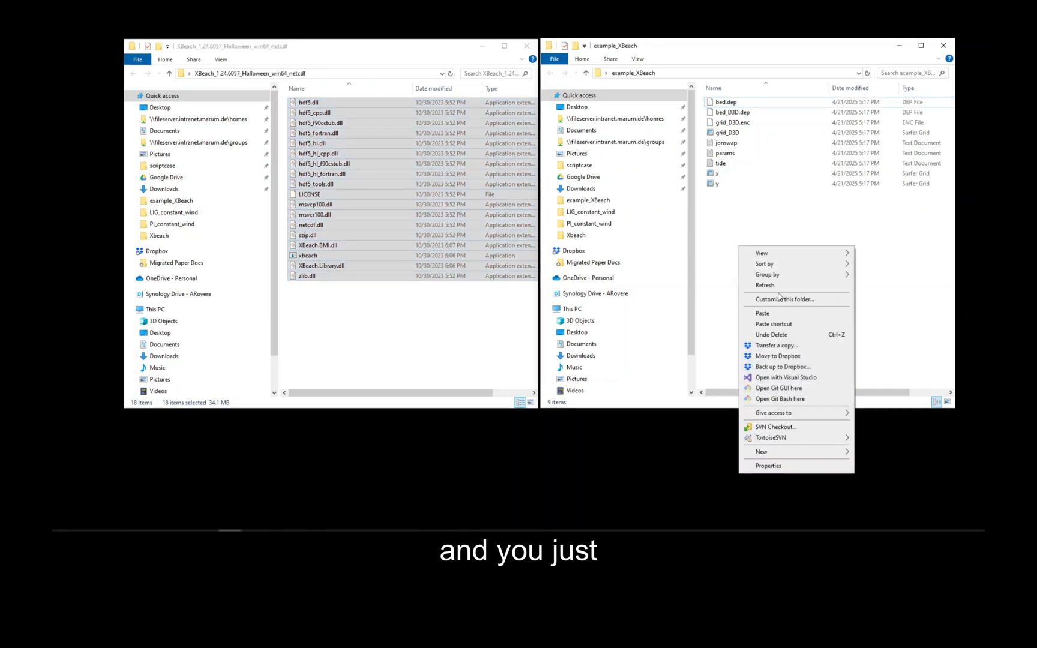
{"action": "left_click", "coordinate": [783, 317]}
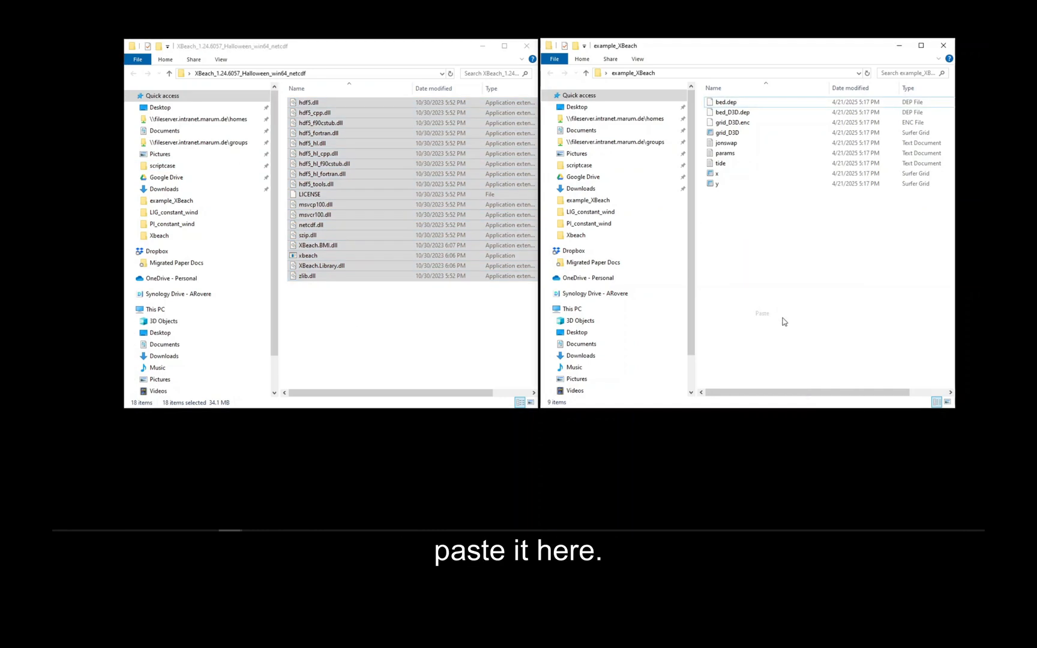
{"action": "left_click", "coordinate": [526, 46]}
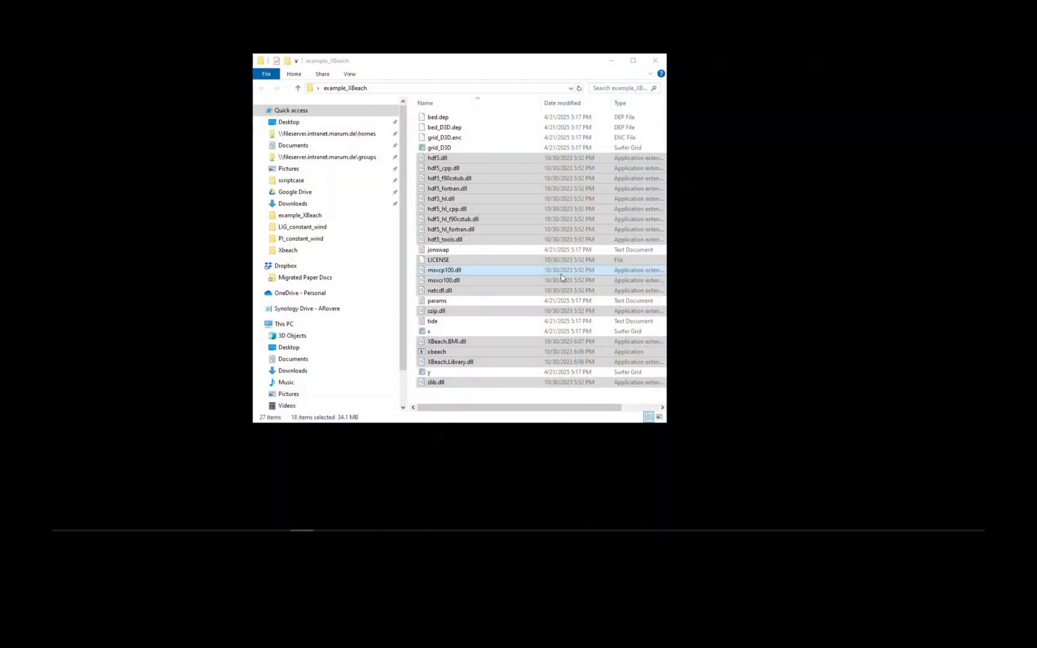
Widen the example_XBeach window, run the xbeach application from it and check the folder for the run's log files
{"action": "left_click_drag", "start_coordinate": [667, 94], "coordinate": [719, 102]}
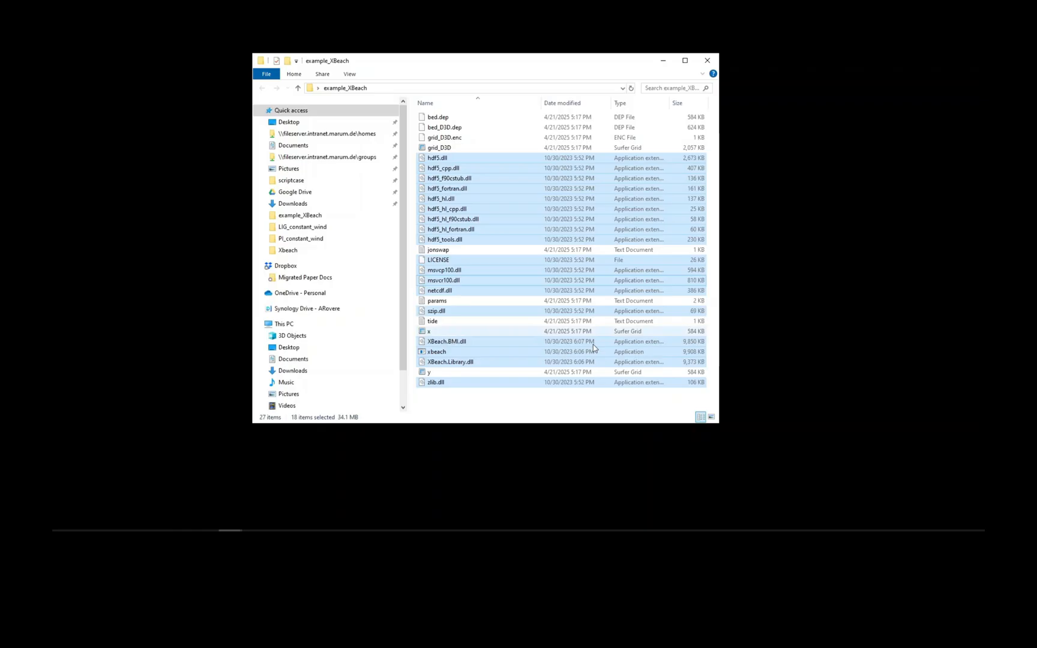
{"action": "left_click", "coordinate": [495, 408]}
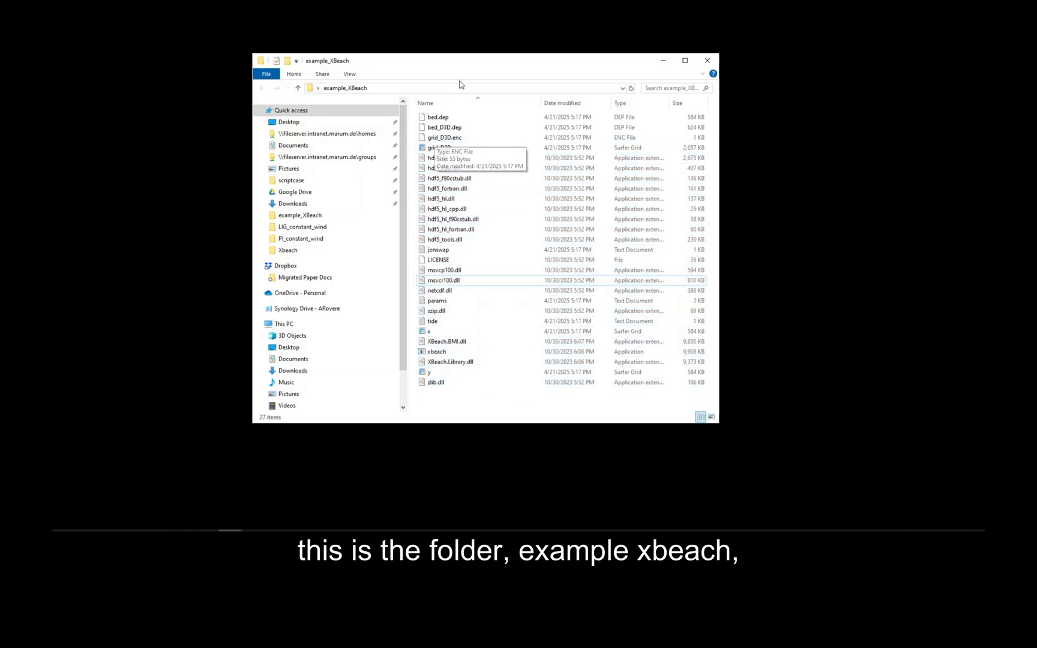
{"action": "left_click", "coordinate": [447, 353]}
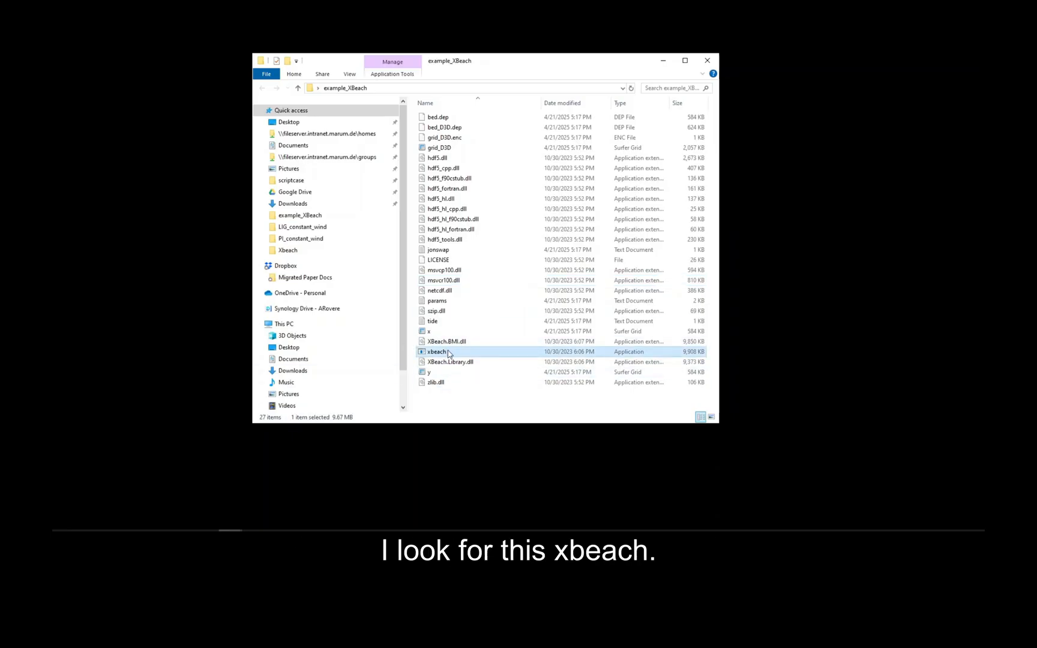
{"action": "double_click", "coordinate": [451, 352]}
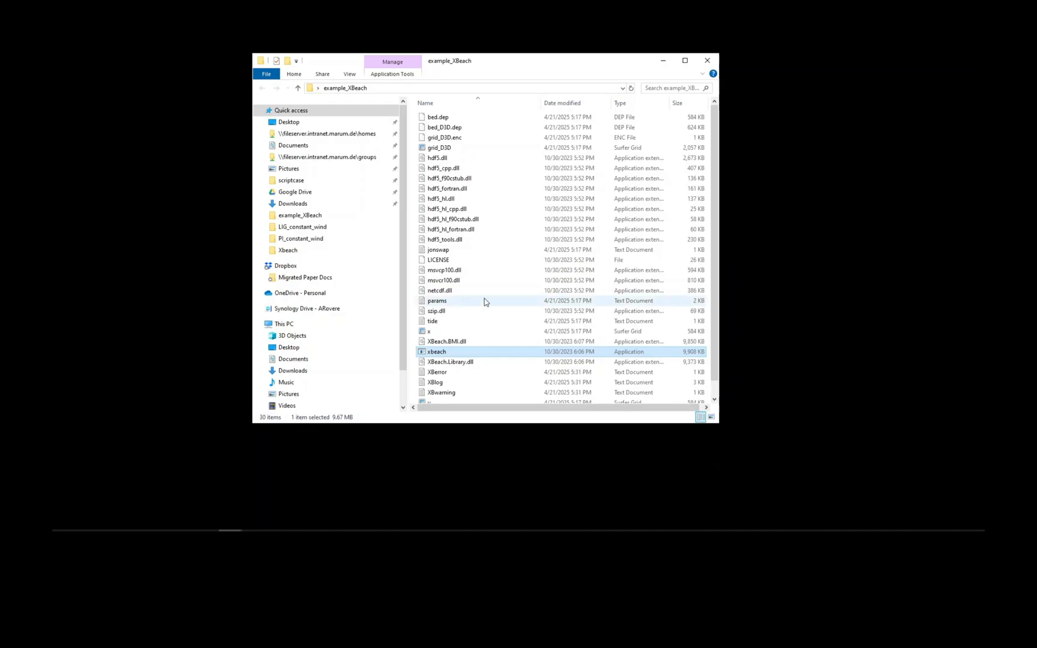
{"action": "scroll", "coordinate": [636, 300], "scroll_direction": "down", "scroll_amount": 1}
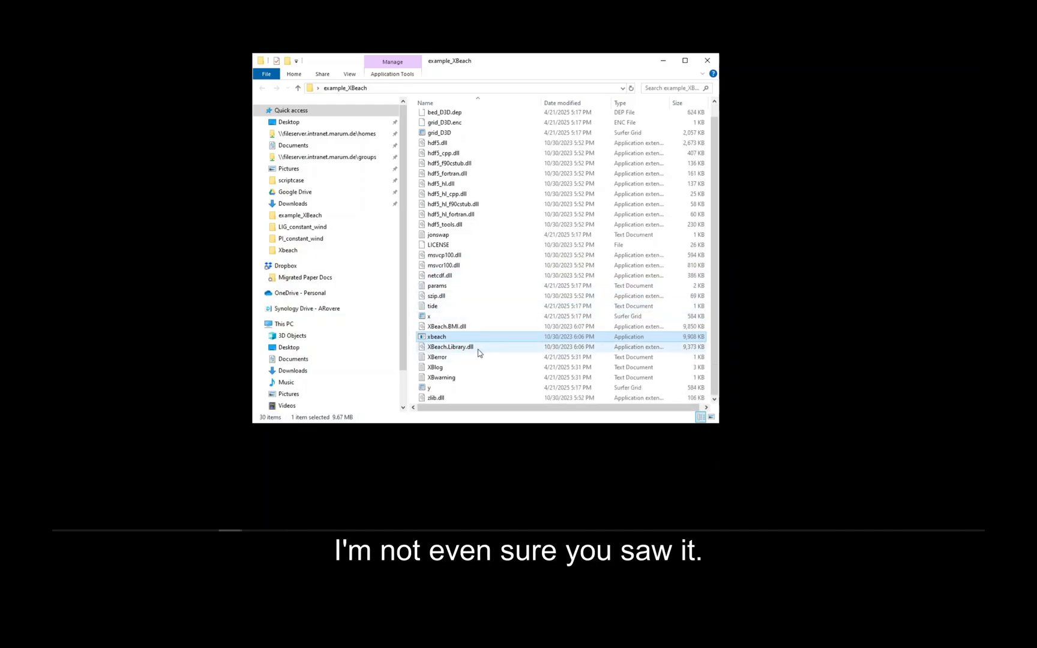
Open the XBerror text file, copy the missing parameter name dtheta_s from its error line and close the file
{"action": "left_click", "coordinate": [453, 356]}
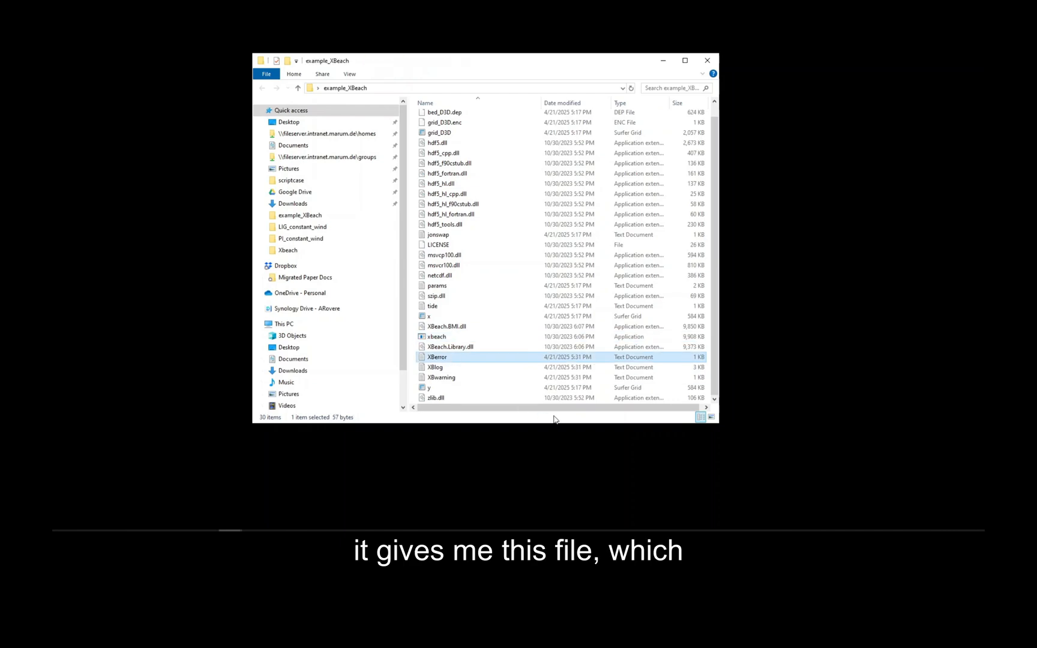
{"action": "double_click", "coordinate": [436, 358]}
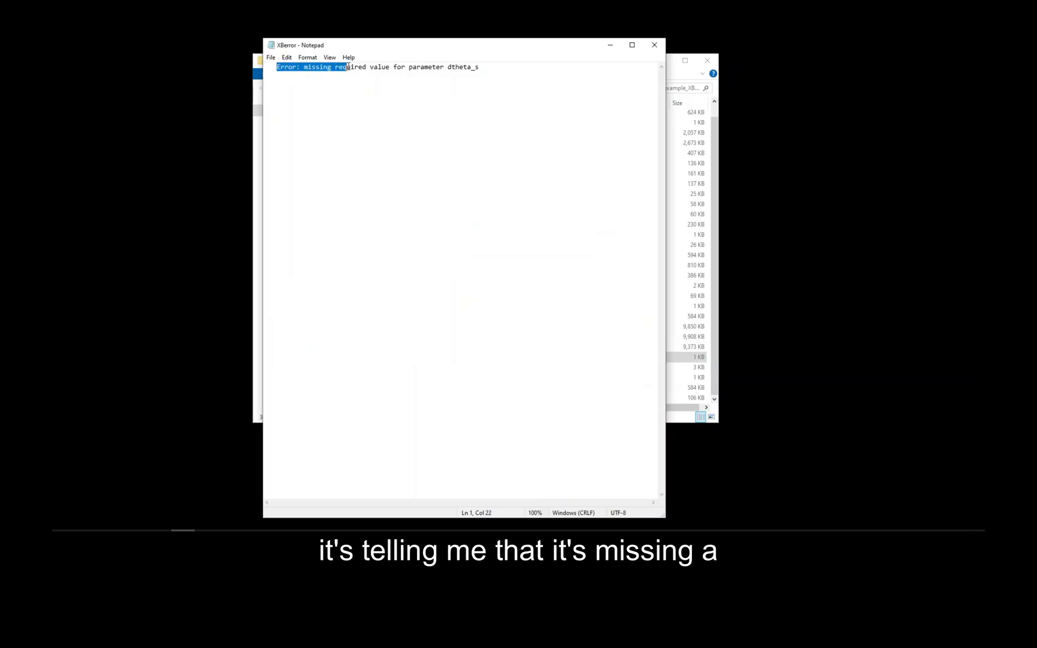
{"action": "left_click_drag", "start_coordinate": [428, 62], "coordinate": [491, 63]}
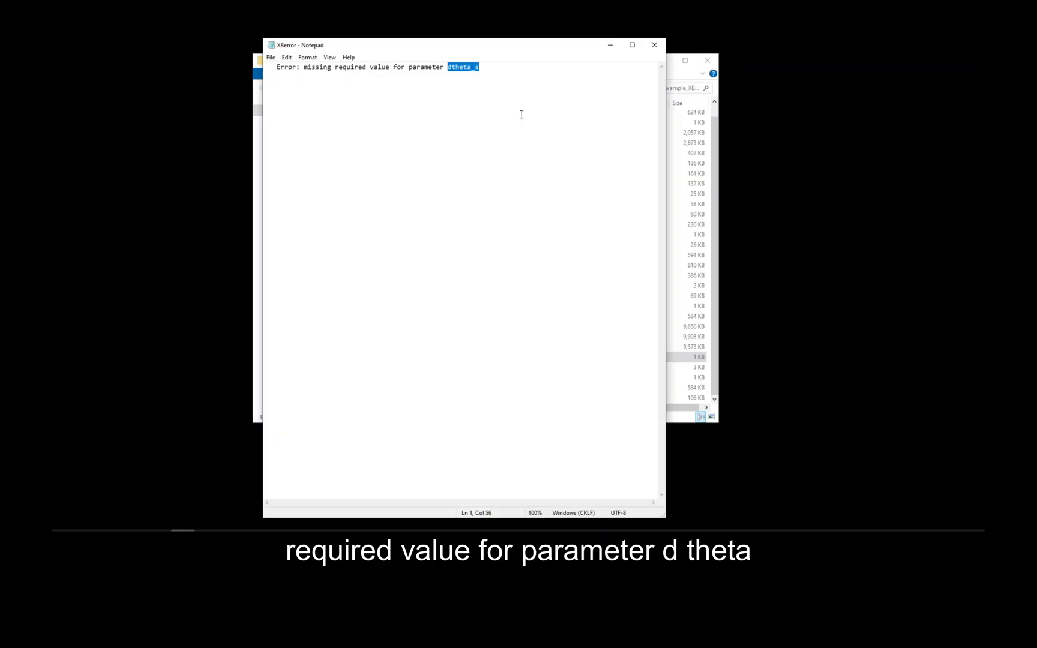
{"action": "right_click", "coordinate": [479, 79]}
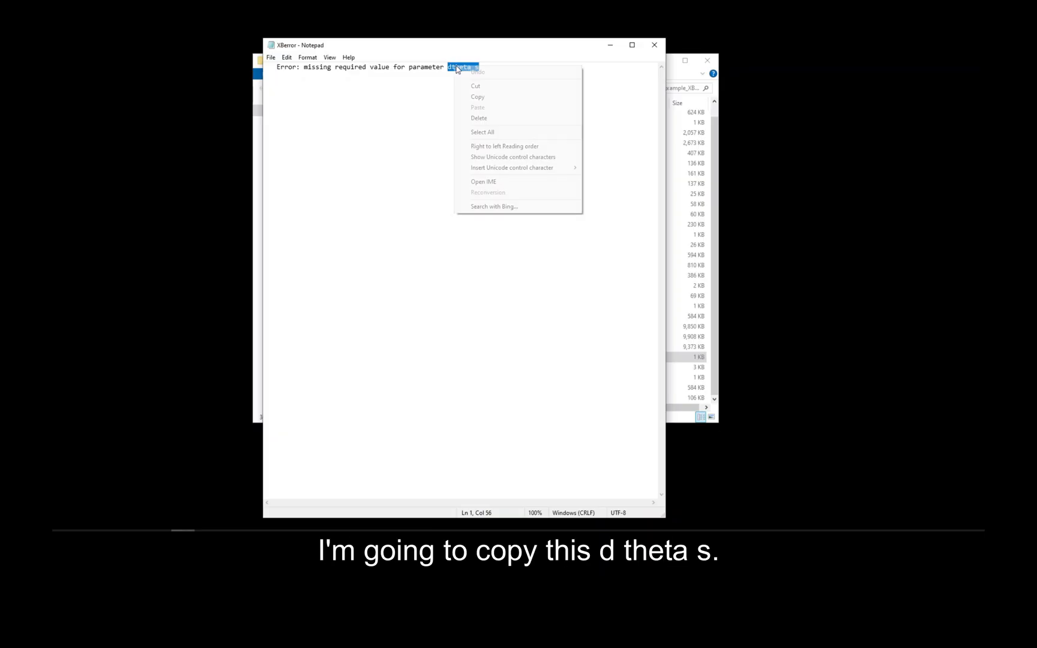
{"action": "left_click", "coordinate": [480, 96]}
{"action": "left_click", "coordinate": [648, 49]}
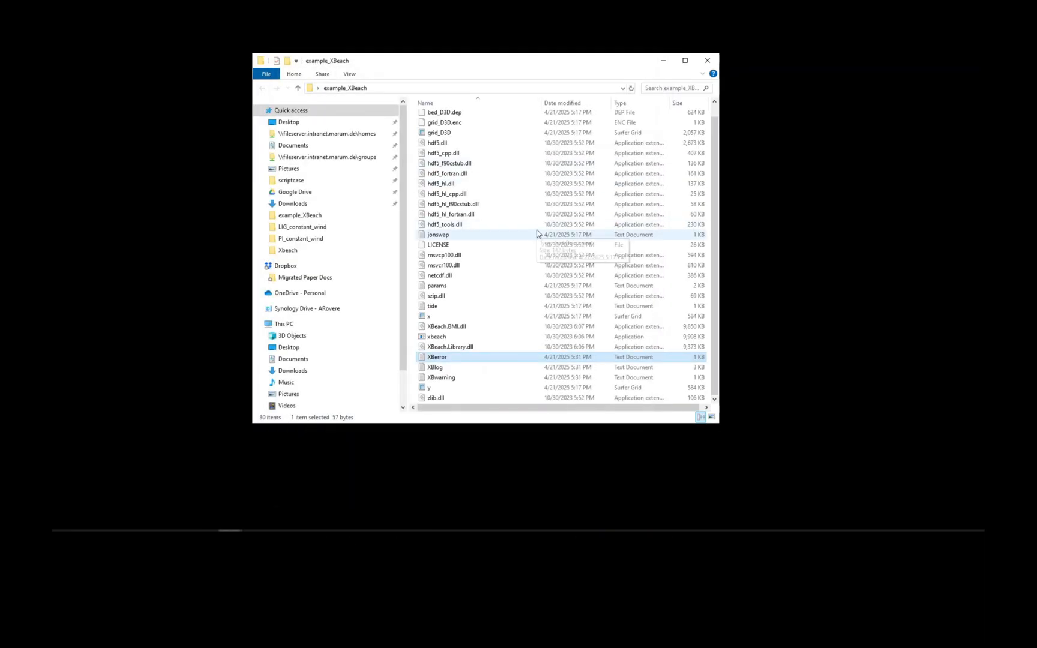
Rename the dtheta parameter to dtheta_s in the params file, realign its equals sign with the other entries, save and close the file
{"action": "scroll", "coordinate": [546, 231], "scroll_direction": "up", "scroll_amount": 1}
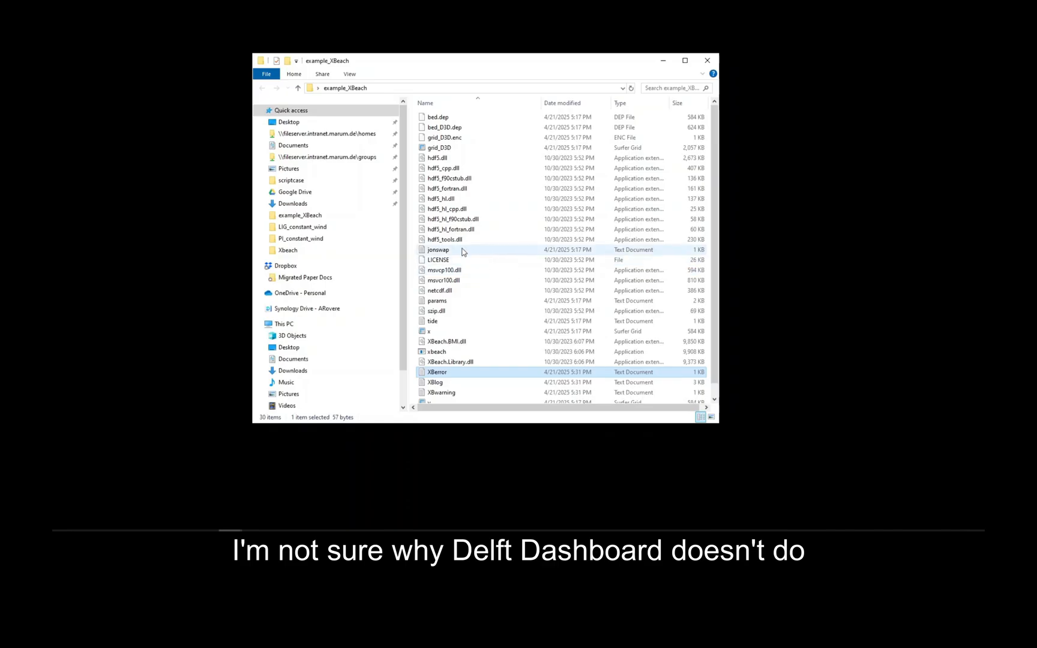
{"action": "double_click", "coordinate": [456, 301]}
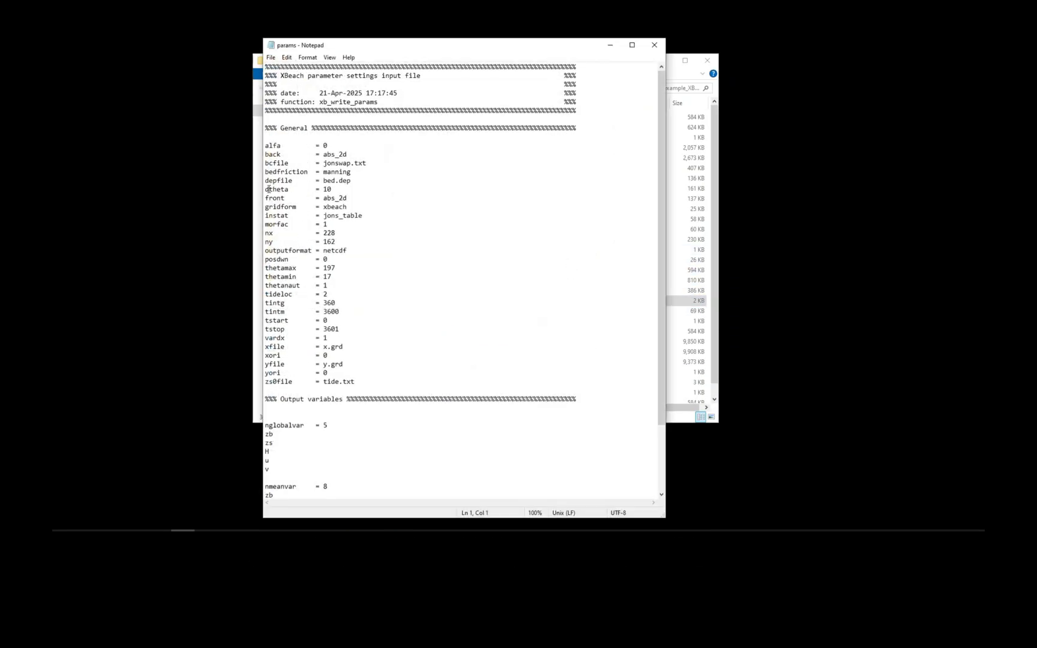
{"action": "double_click", "coordinate": [269, 189]}
{"action": "left_click", "coordinate": [270, 58]}
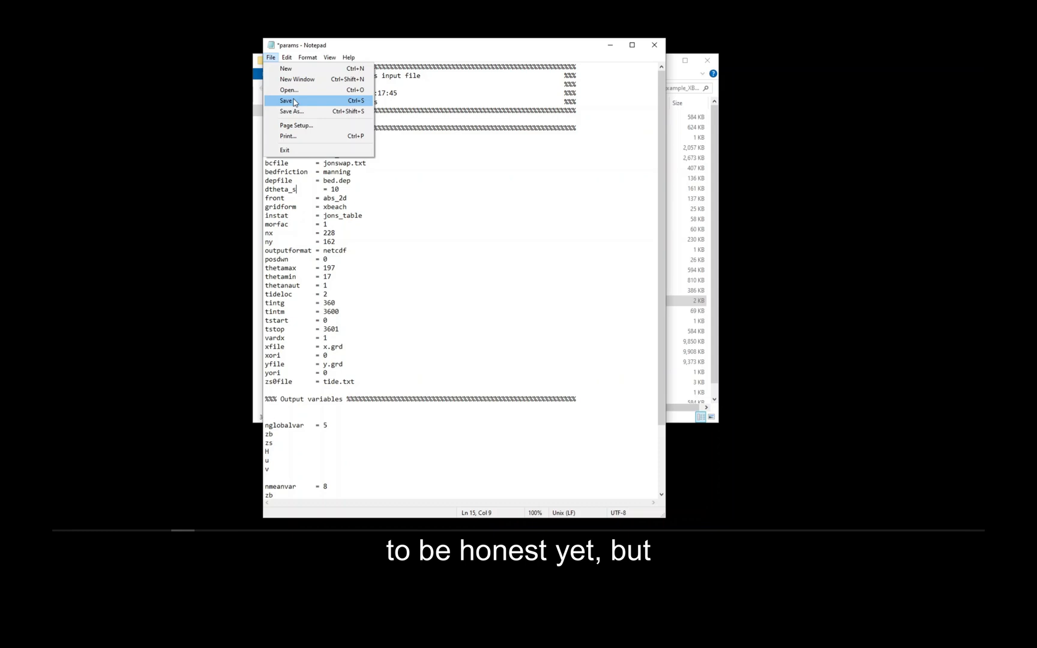
{"action": "left_click", "coordinate": [287, 101]}
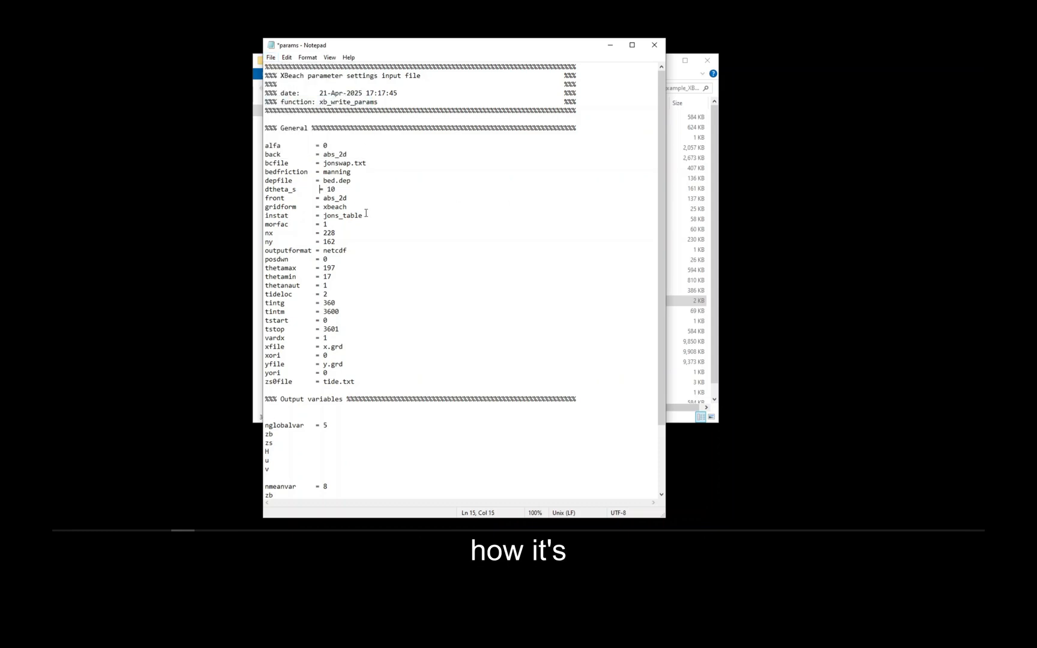
{"action": "left_click", "coordinate": [272, 59]}
{"action": "left_click", "coordinate": [299, 102]}
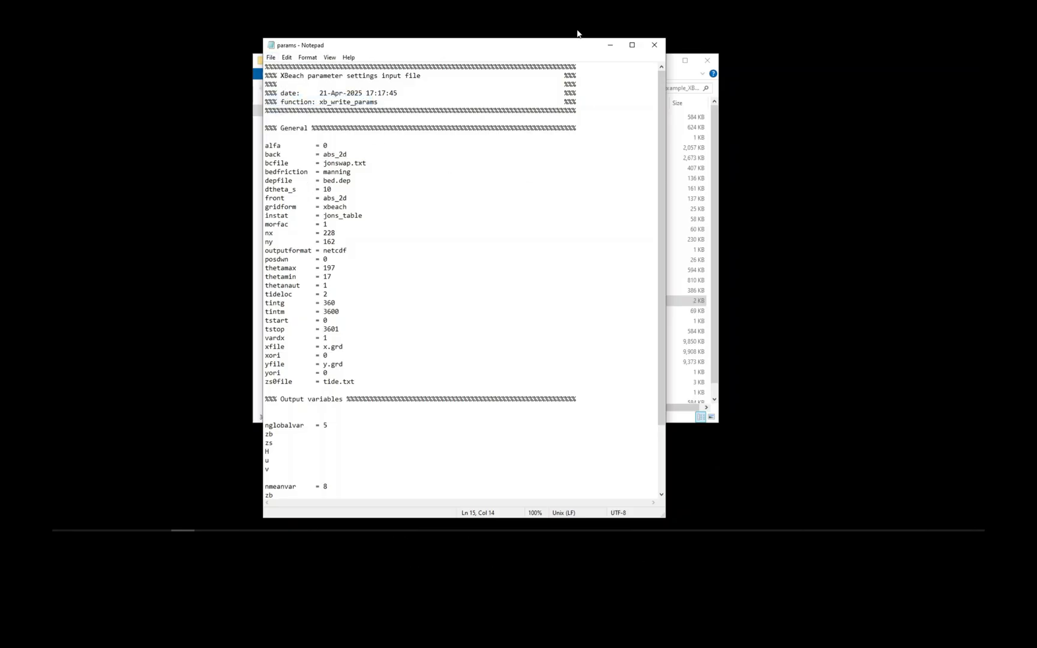
{"action": "left_click", "coordinate": [654, 44]}
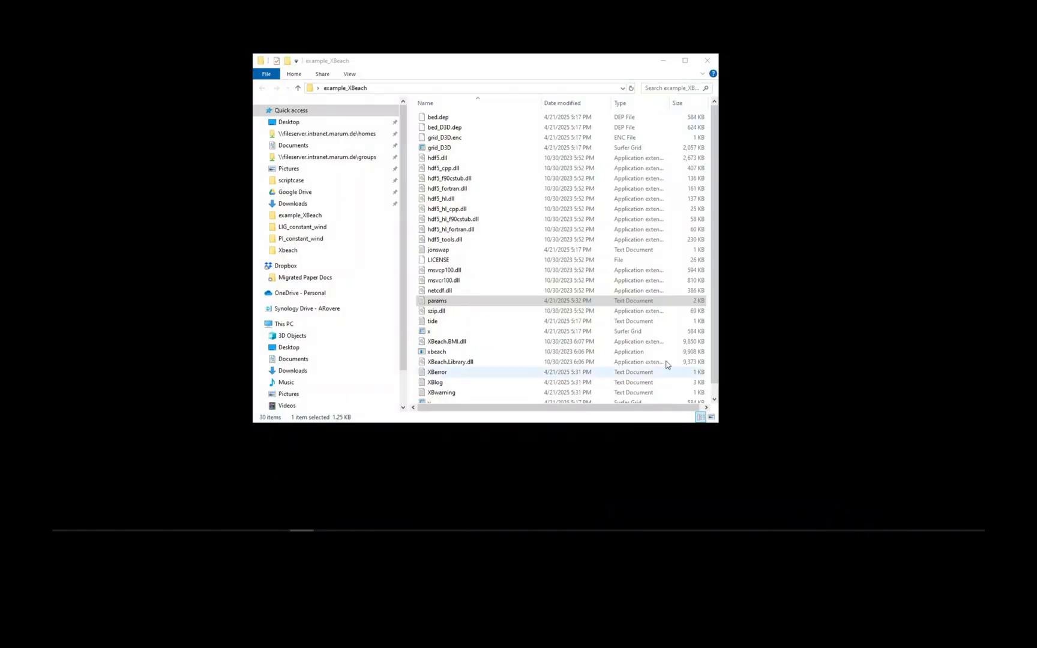
Run the xbeach application again from the example_XBeach folder and move its console window over the folder window
{"action": "left_click", "coordinate": [436, 352]}
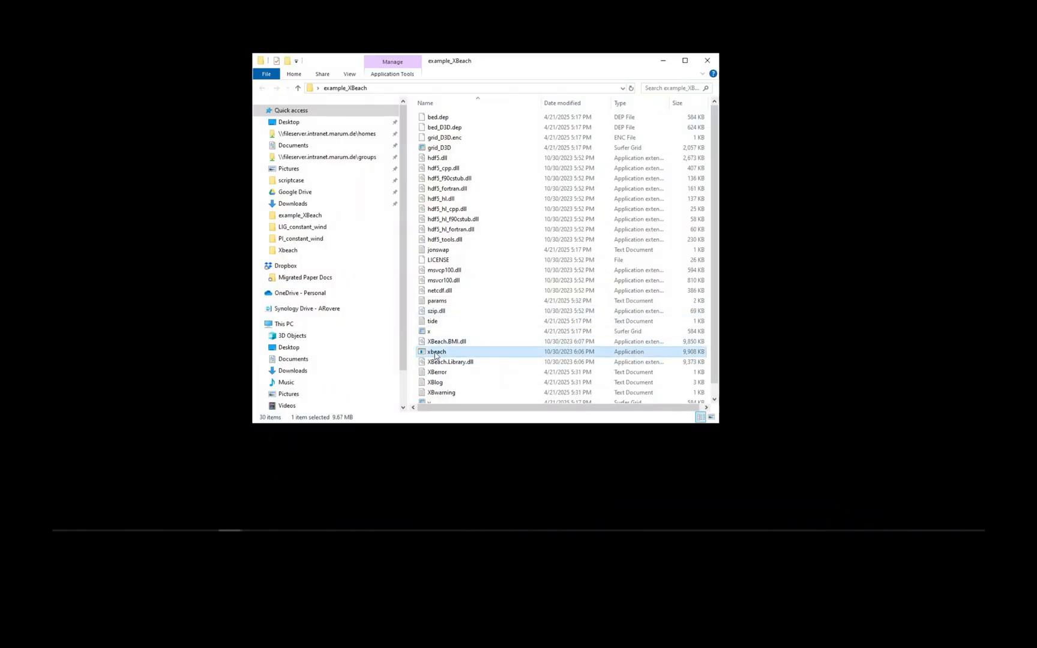
{"action": "double_click", "coordinate": [436, 352]}
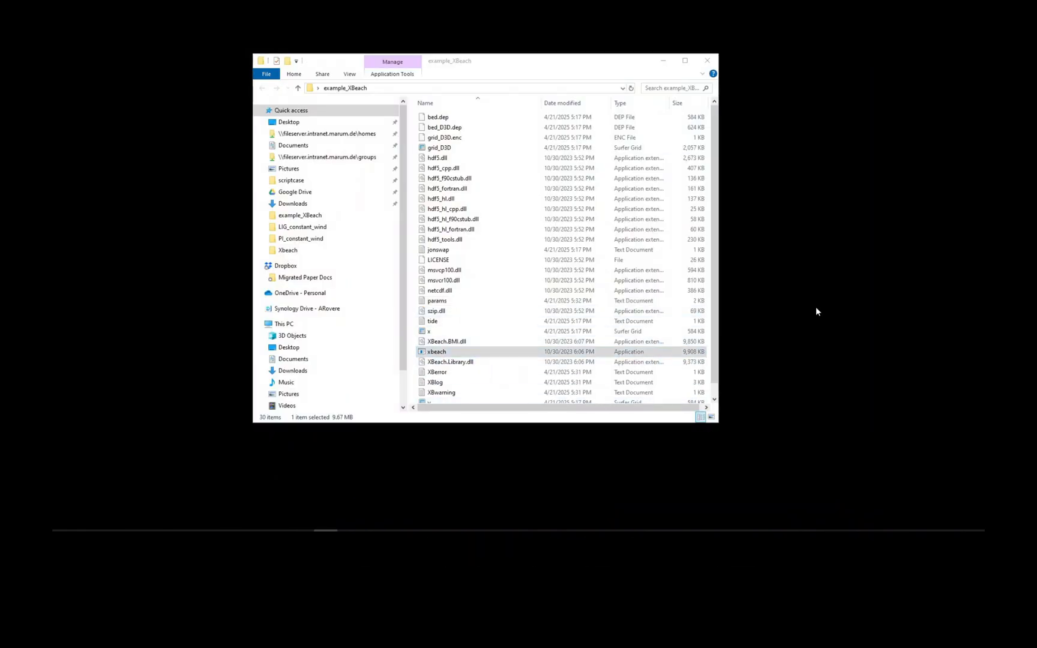
{"action": "left_click_drag", "start_coordinate": [585, 154], "coordinate": [458, 125]}
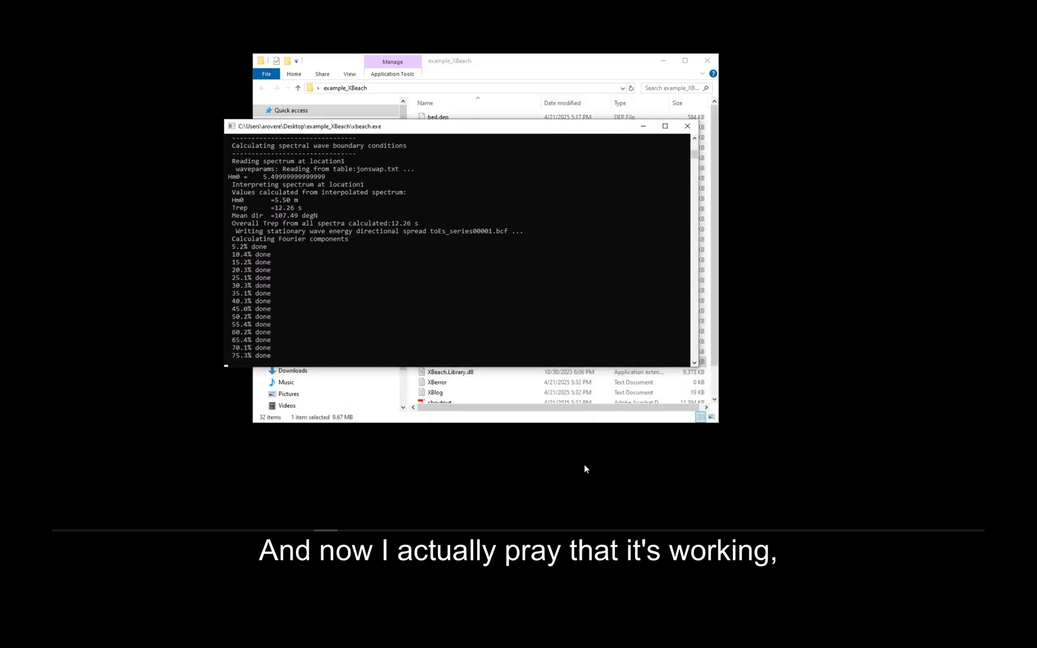